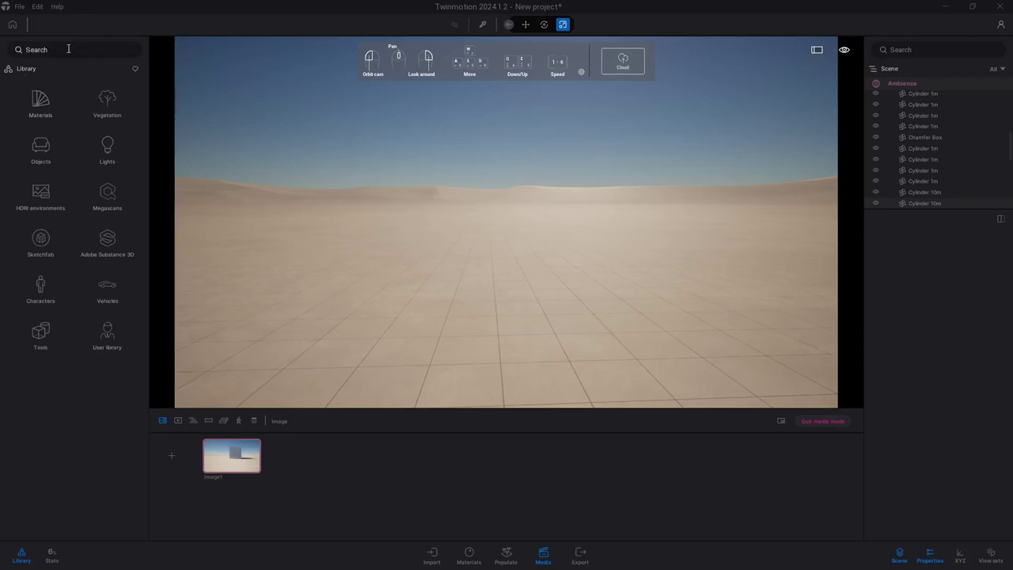
- Search the Sketchfab library collection for 'home' models
type("home")
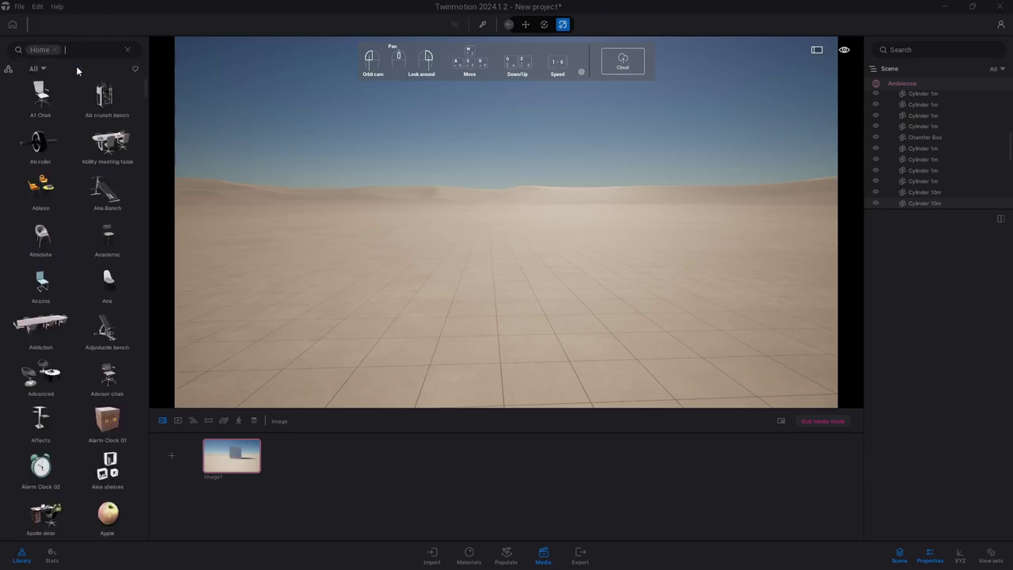
left_click(128, 50)
left_click(107, 202)
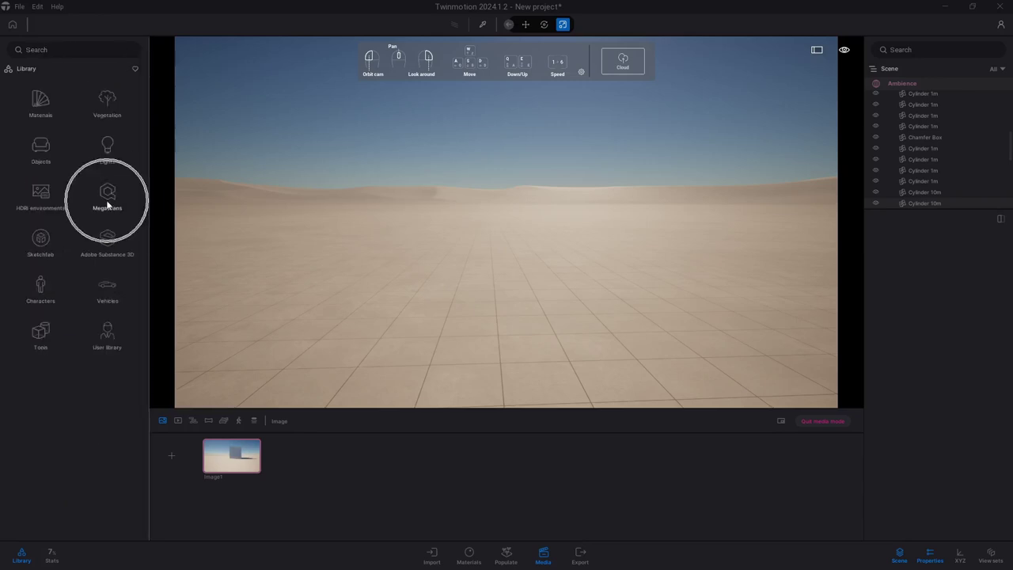
left_click(107, 251)
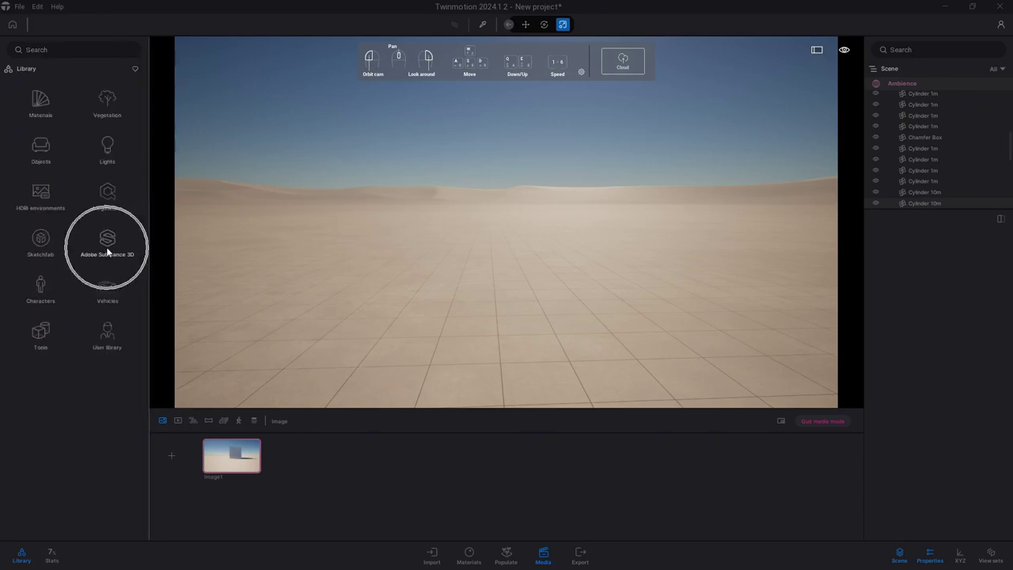
left_click(44, 241)
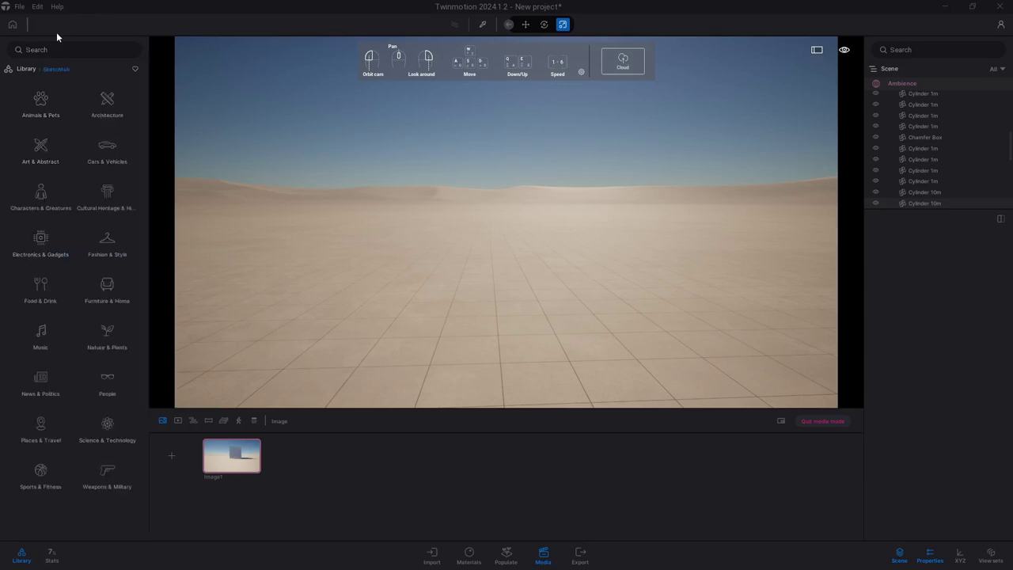
type("home")
key("Return")
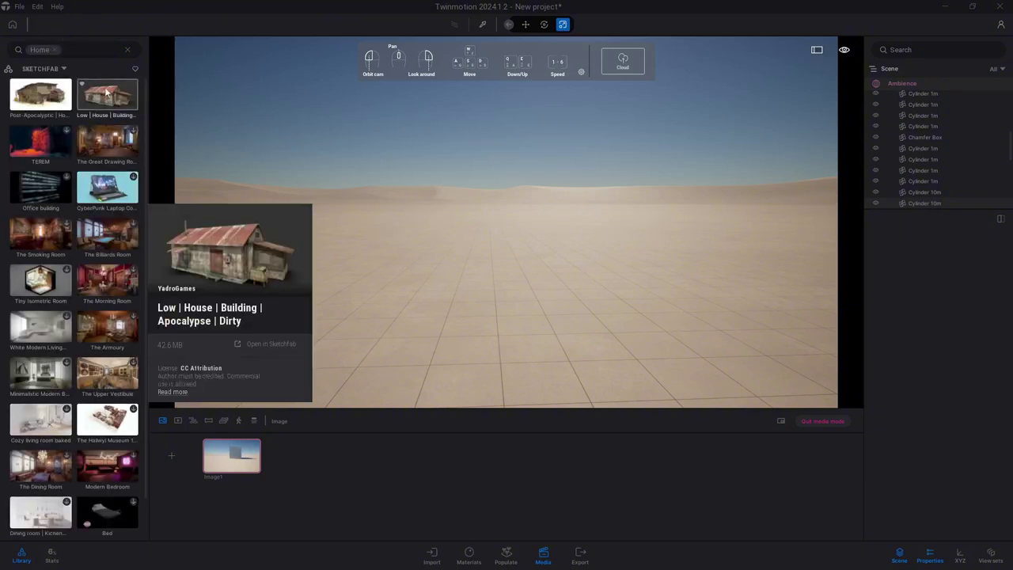
mouse_move(40, 96)
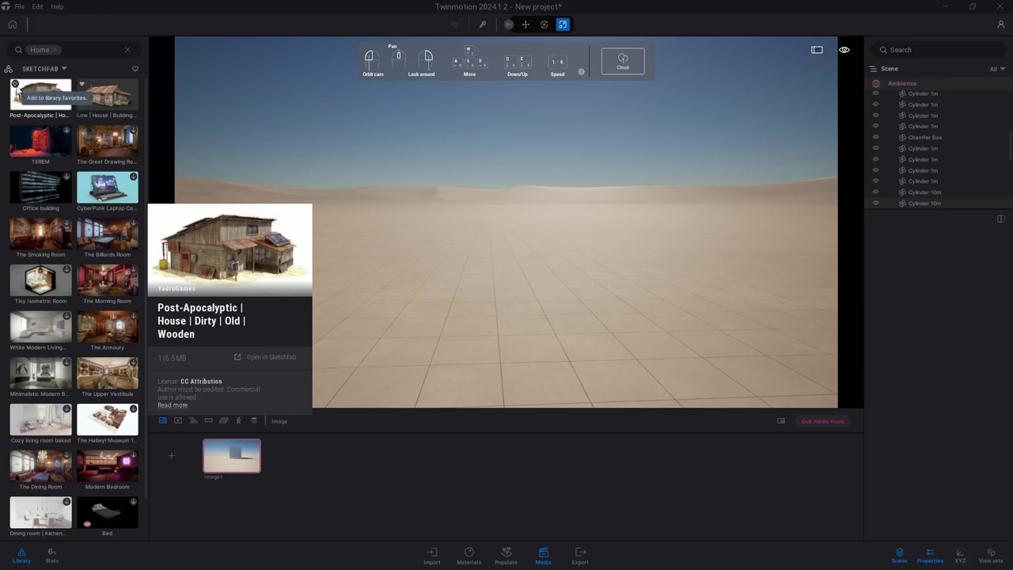
left_click(96, 105)
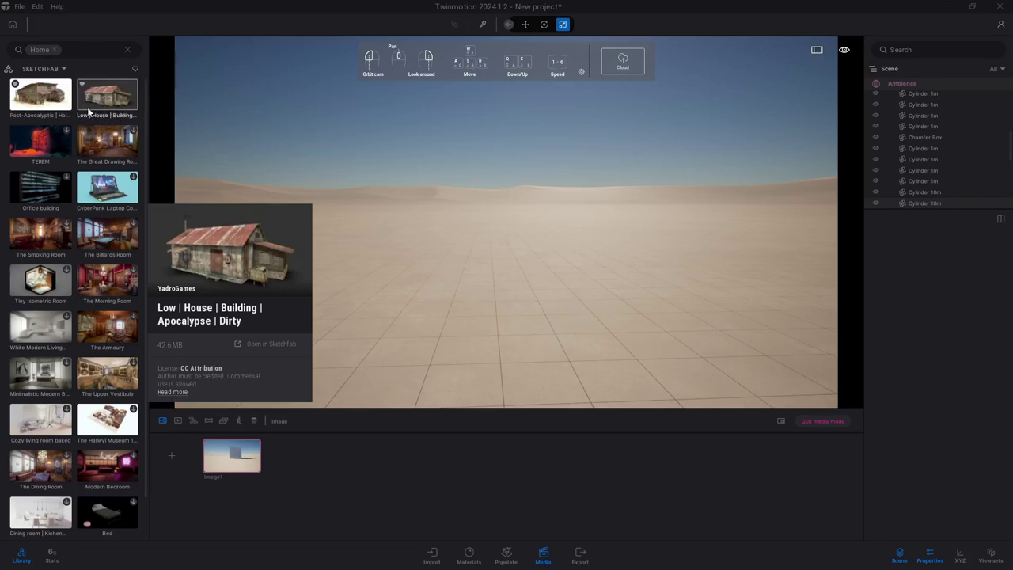
- Filter the library to favourites and scroll to Countryside Home in USA
scroll(84, 159, "down", 10)
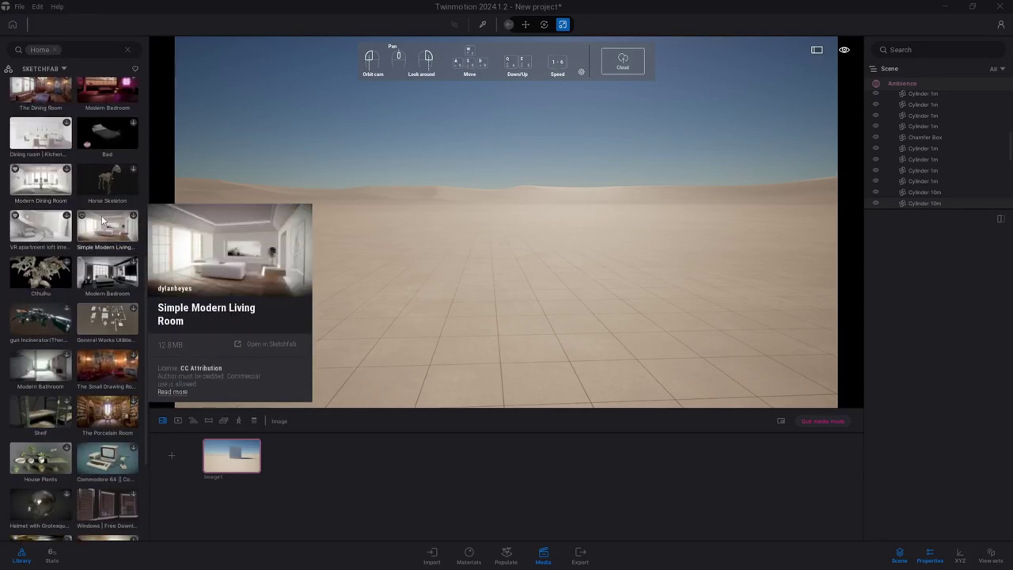
scroll(83, 218, "down", 5)
scroll(83, 219, "down", 5)
scroll(83, 219, "down", 5)
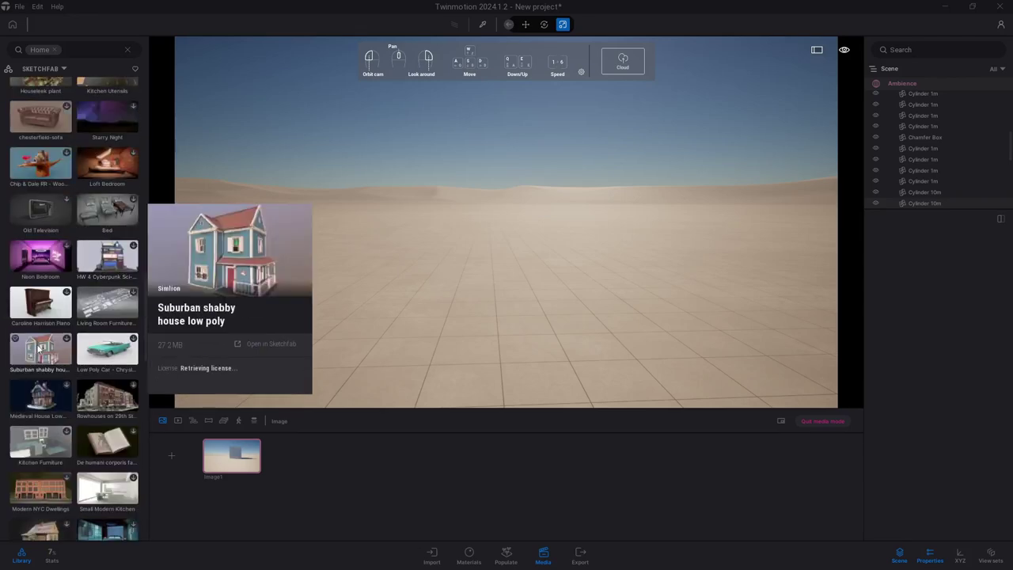
scroll(14, 428, "down", 5)
left_click(135, 68)
mouse_move(107, 190)
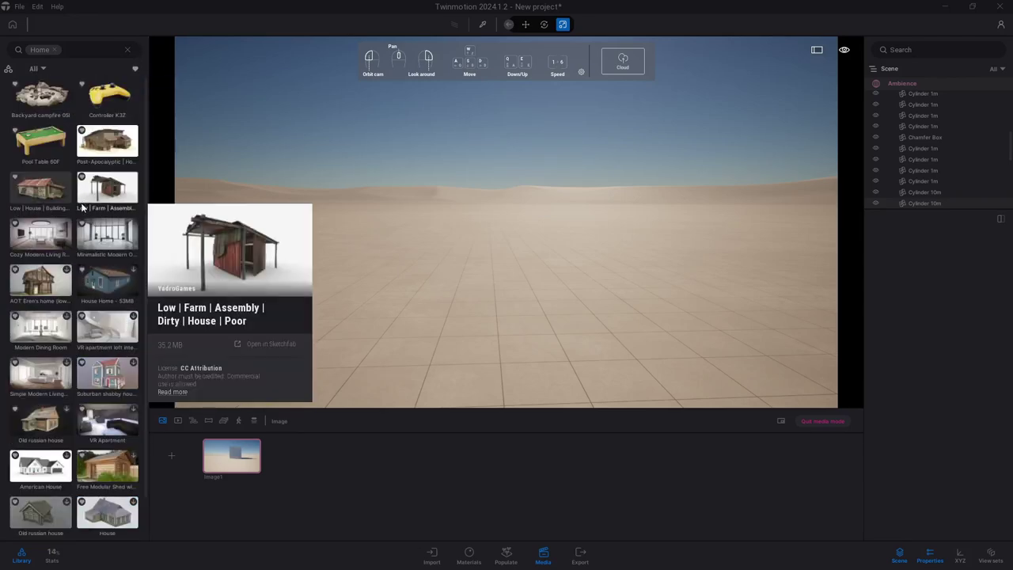
scroll(95, 190, "up", 1)
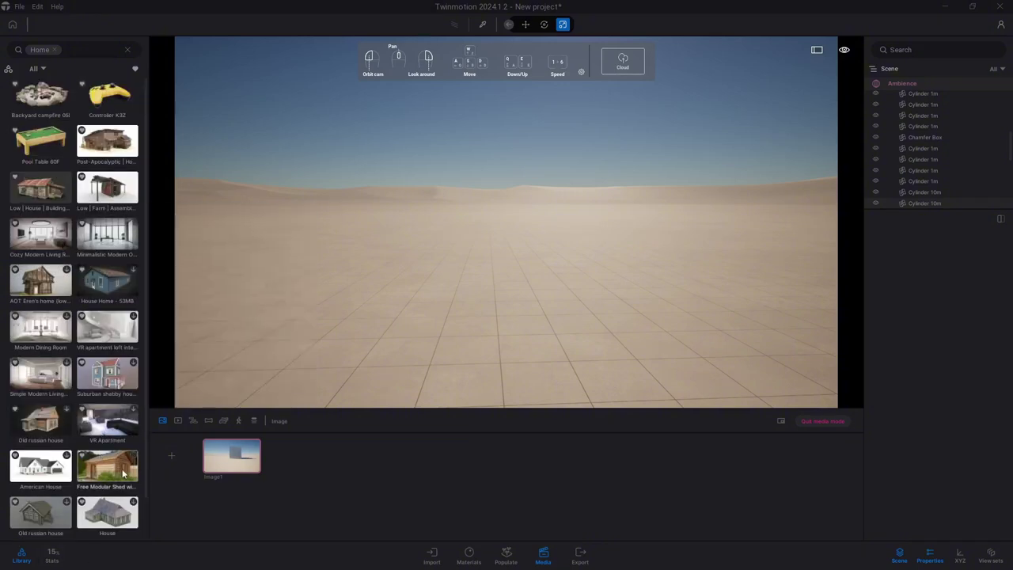
scroll(47, 517, "down", 1)
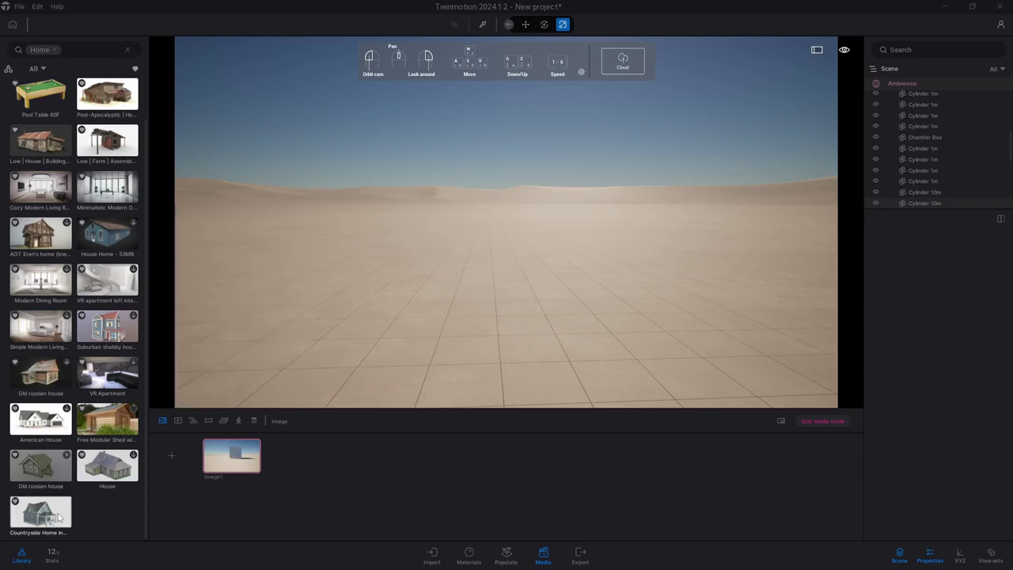
- Drop Countryside Home in USA at scene centre, frame it, and clear the Home search
left_click_drag(45, 520, 495, 273)
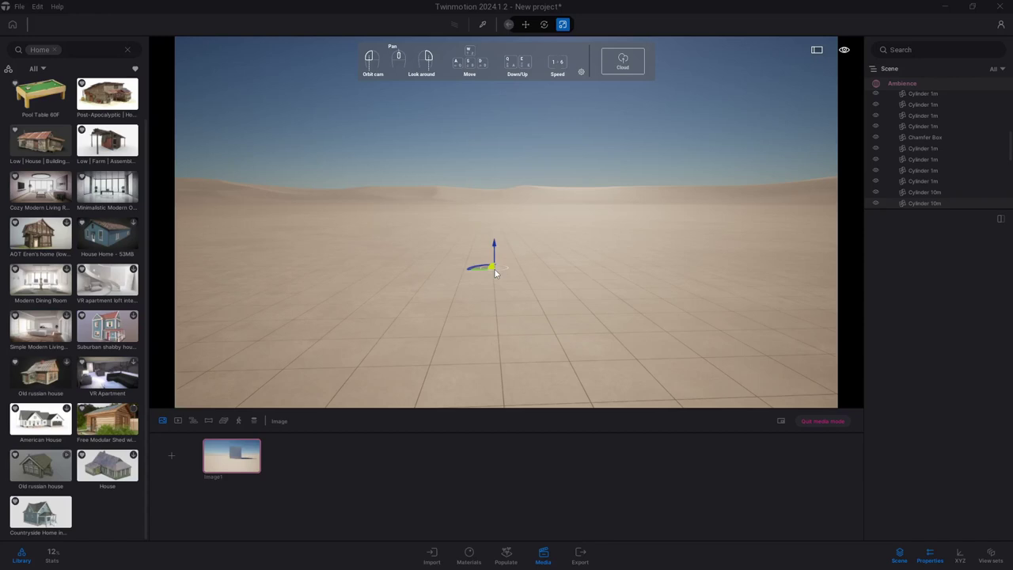
left_click_drag(495, 273, 495, 274)
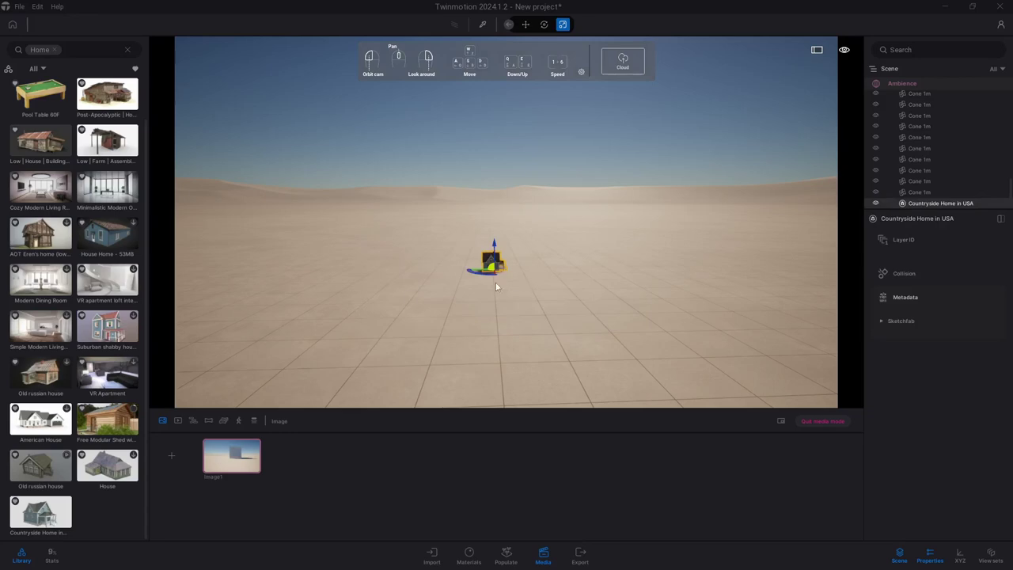
key("f")
left_click_drag(536, 272, 536, 253)
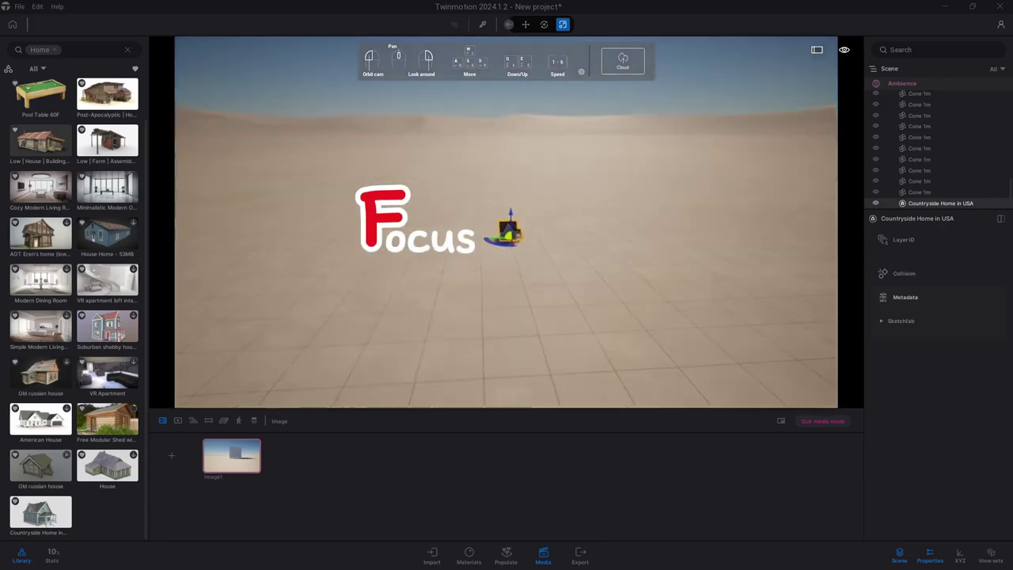
scroll(541, 270, "down", 5)
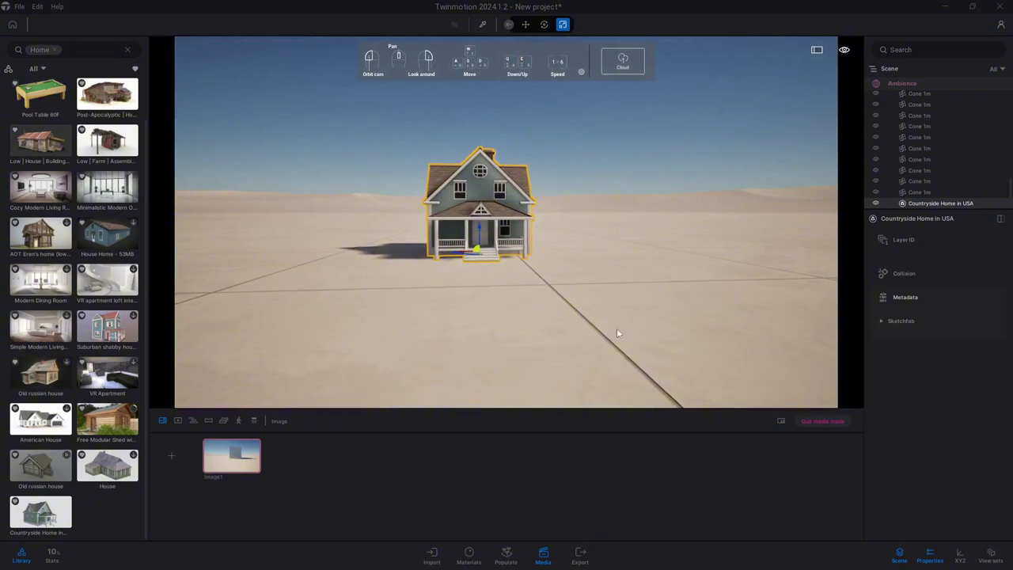
left_click(55, 50)
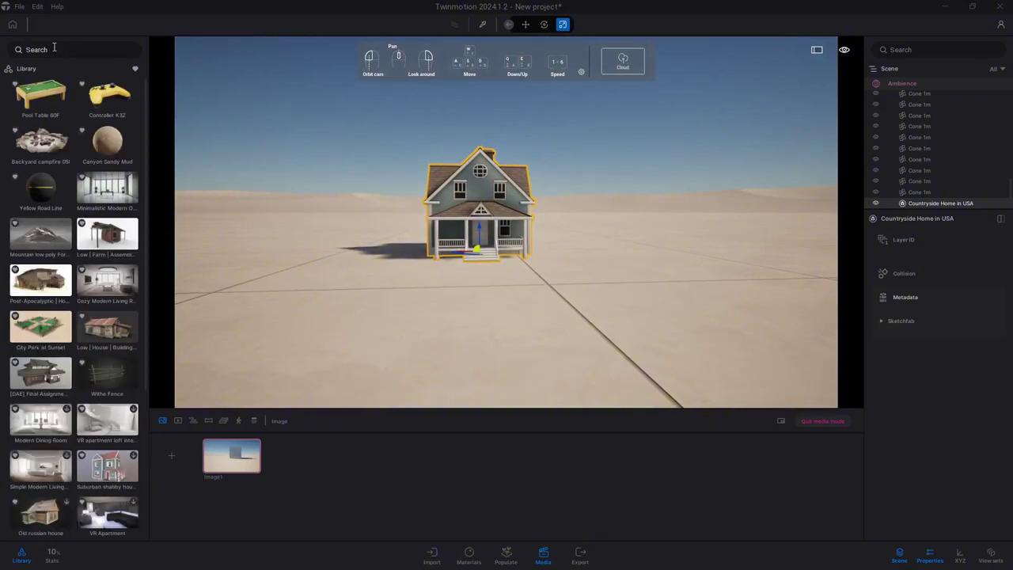
- Place the animated character Amir from Characters > Animated humans on the scene's right side
left_click(135, 70)
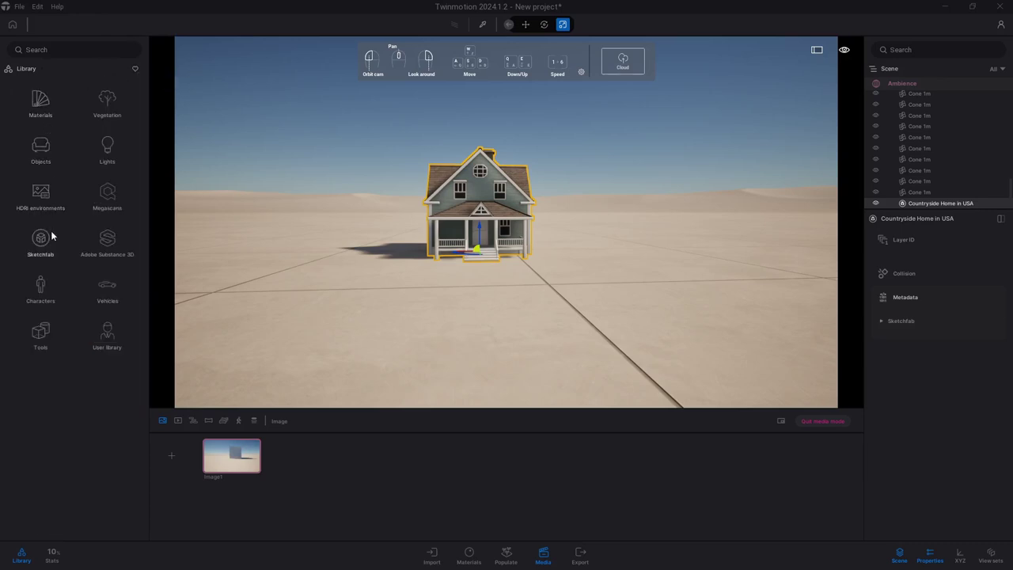
left_click(46, 298)
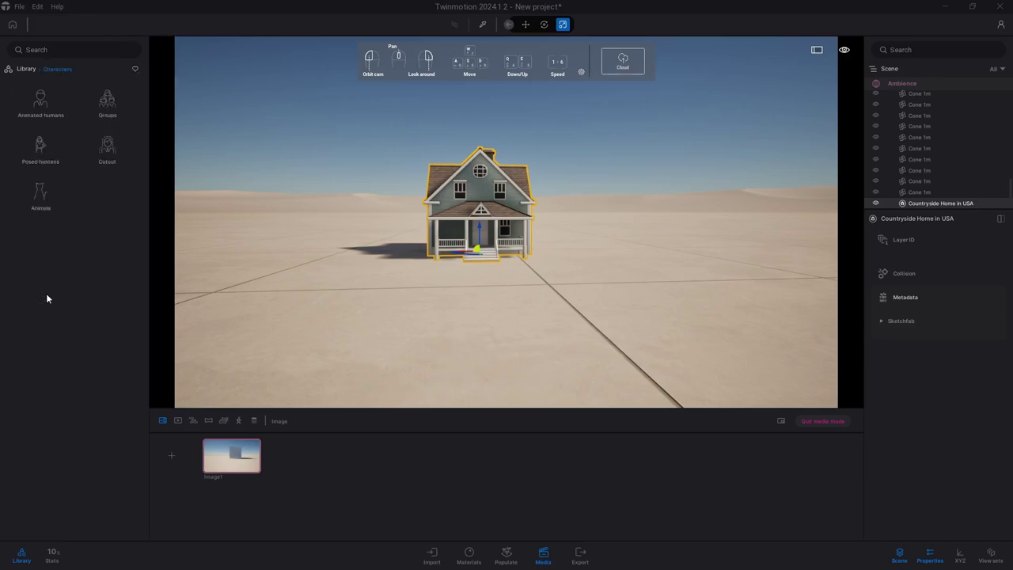
left_click(41, 110)
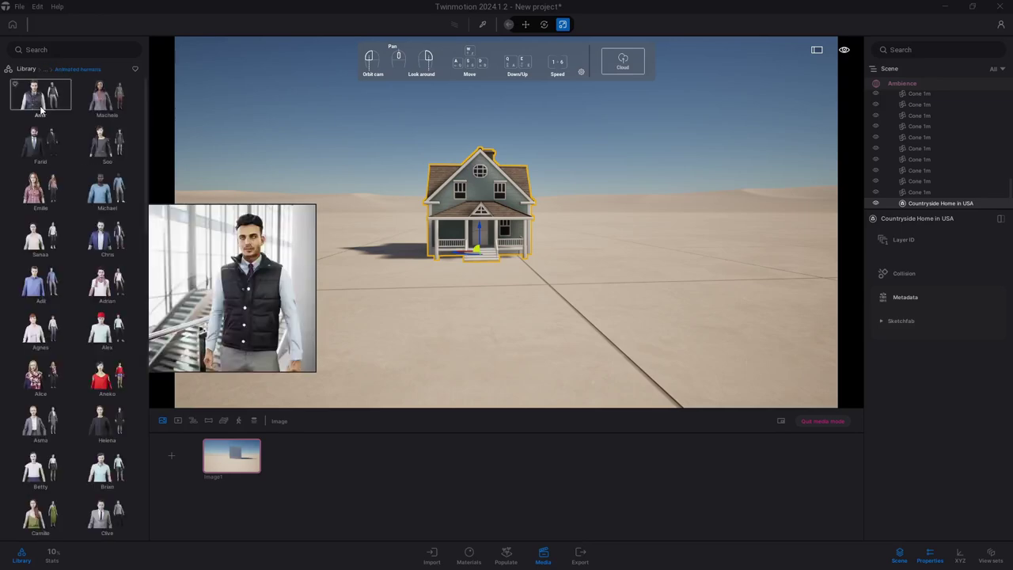
left_click_drag(40, 110, 729, 248)
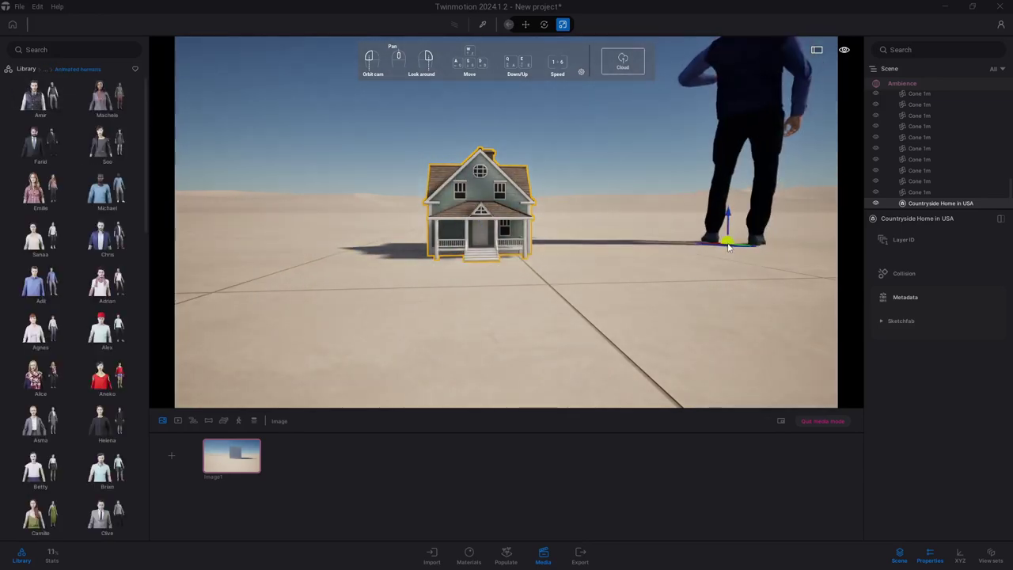
scroll(587, 340, "down", 5)
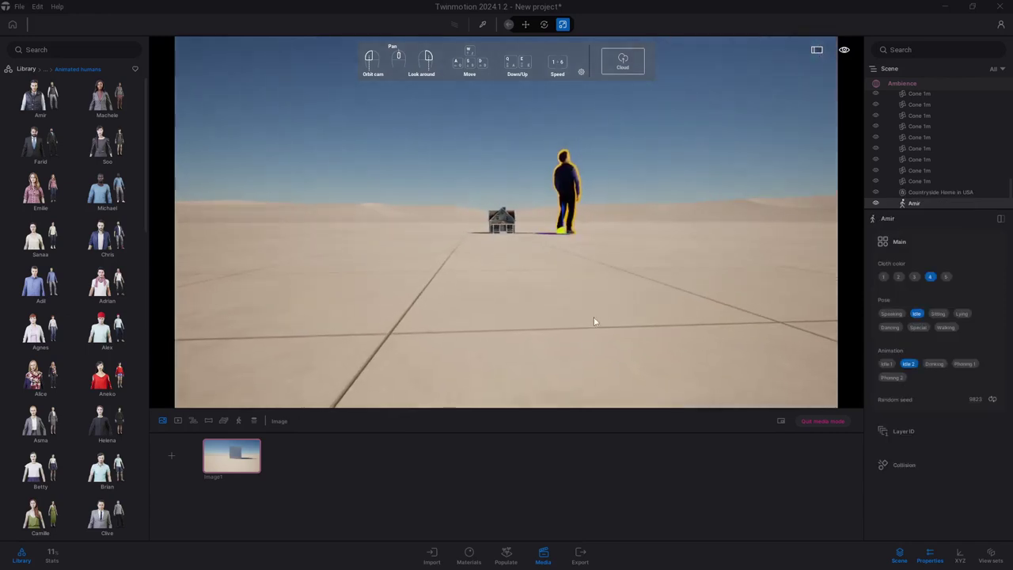
left_click_drag(564, 229, 829, 241)
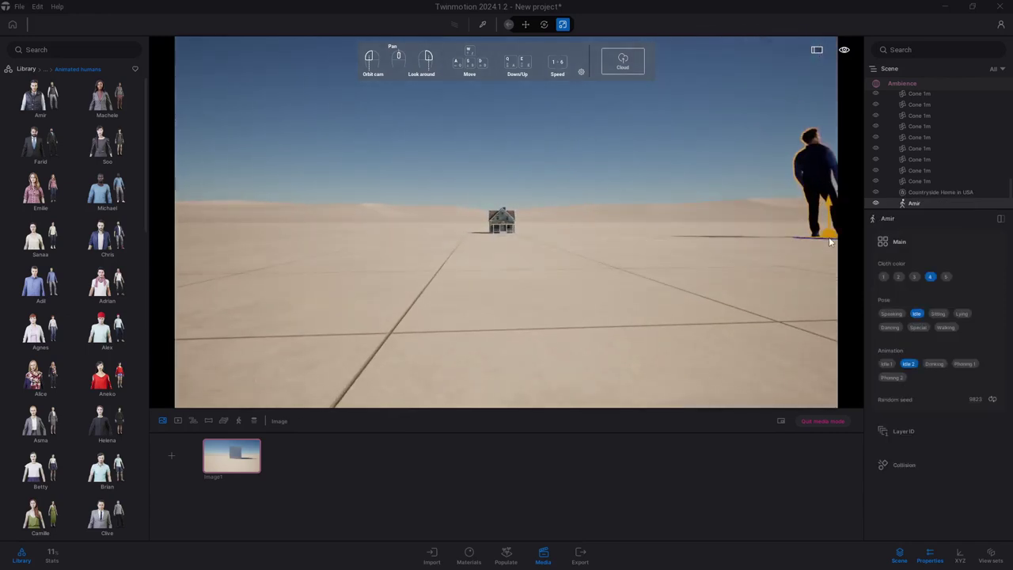
- Scale the countryside house up to several times its size
left_click(503, 217)
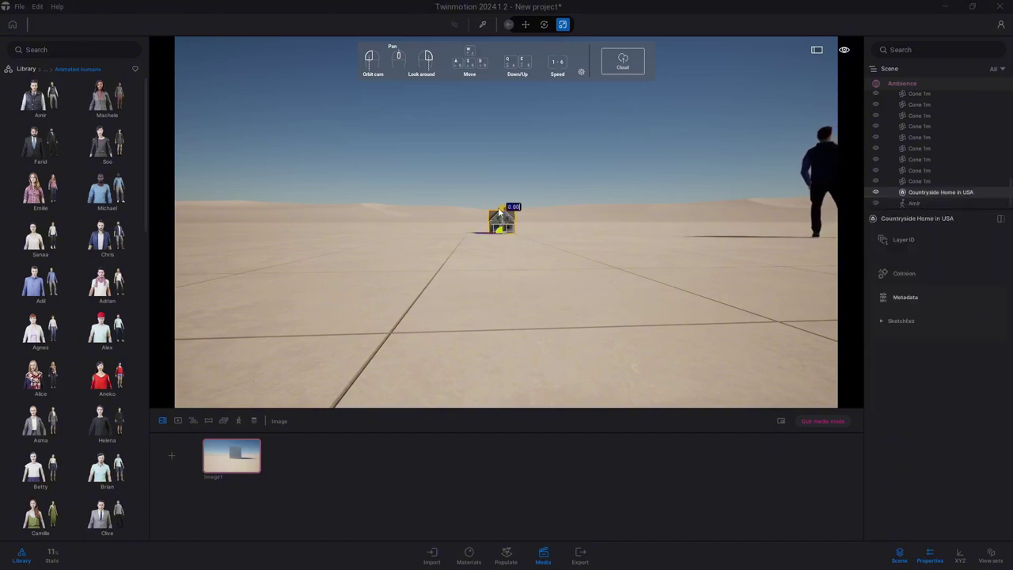
left_click(545, 26)
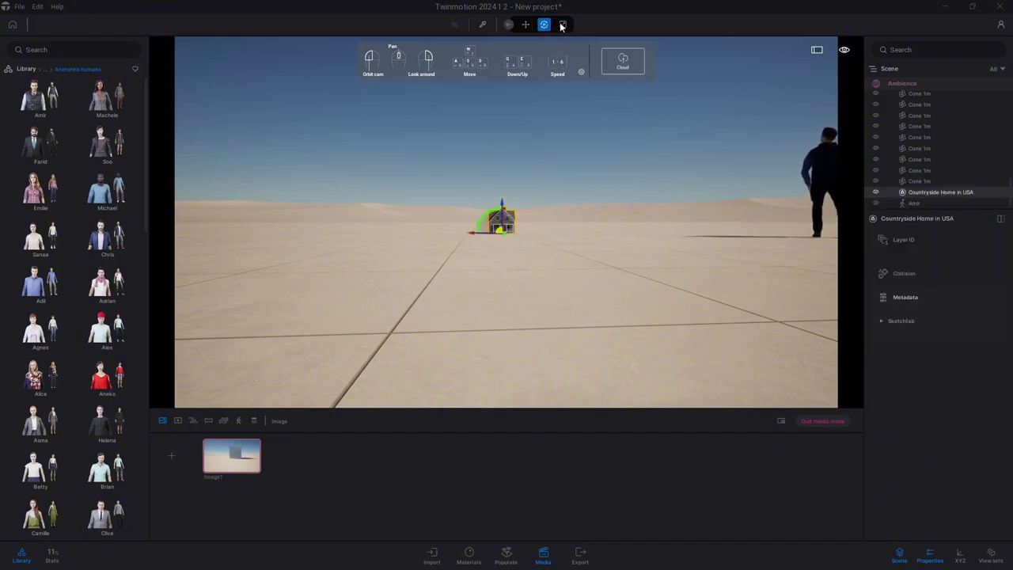
left_click(562, 25)
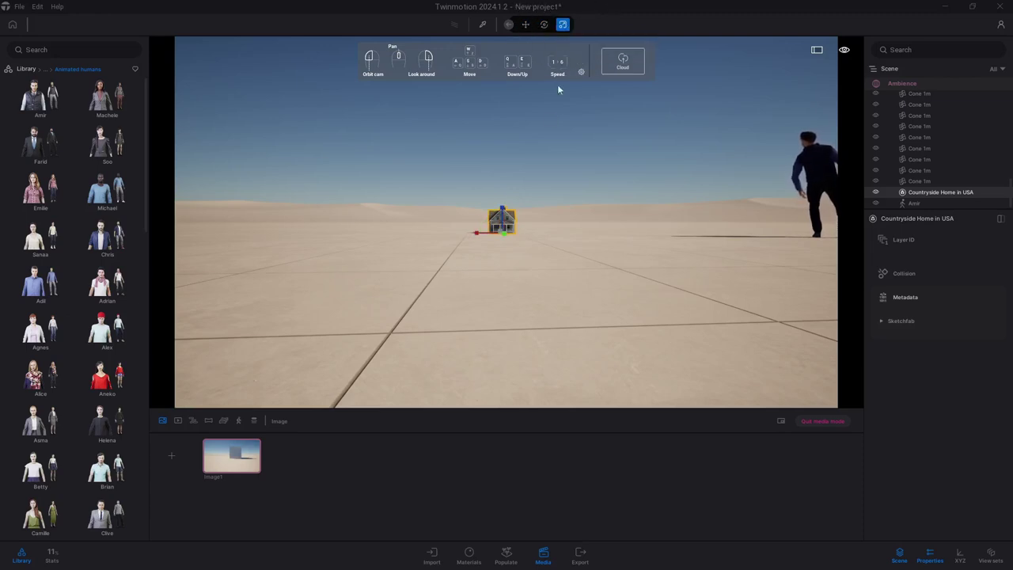
mouse_move(502, 228)
left_mouse_down()
mouse_move(765, 148)
mouse_move(570, 207)
mouse_move(722, 136)
left_mouse_up()
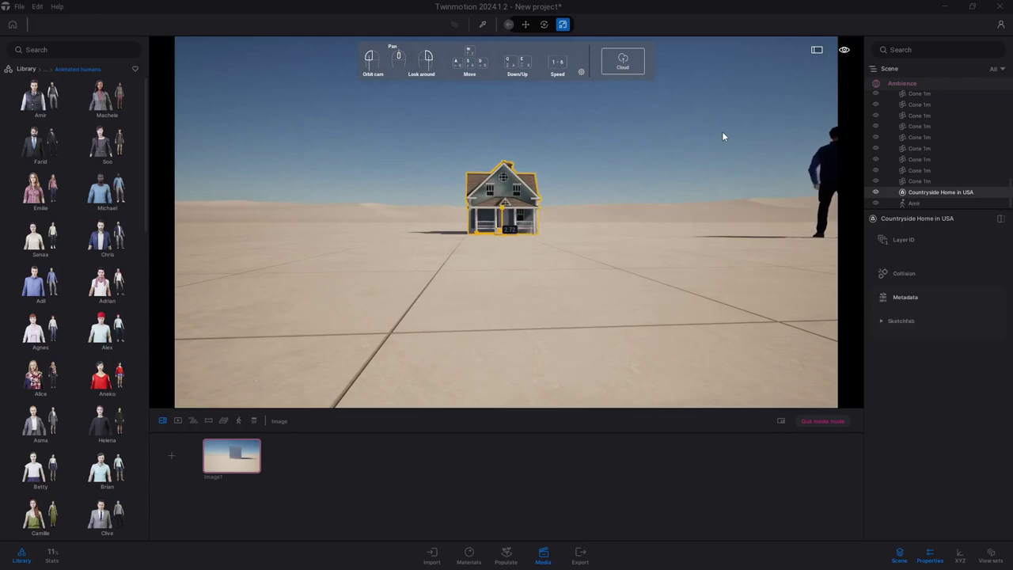
- Set the house's scale to 1500% on X, Y and Z, then frame it
left_click(960, 556)
type("1500")
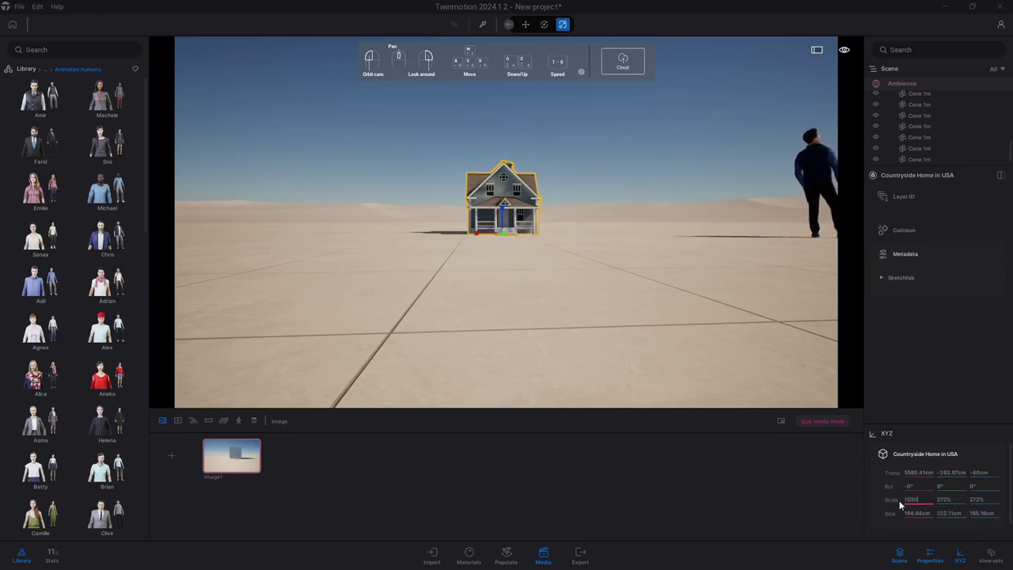
key("Return")
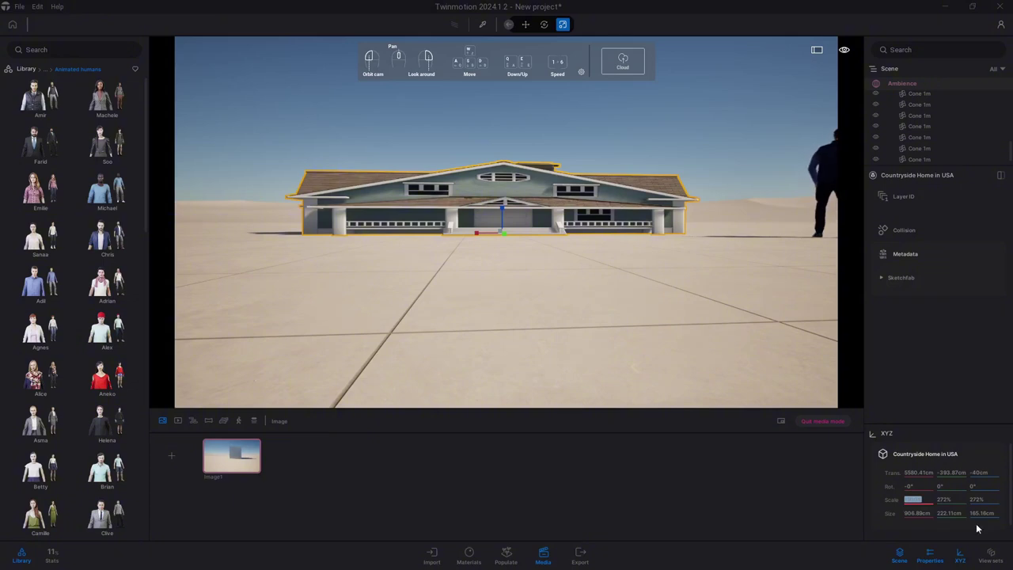
left_click(942, 499)
type("1500")
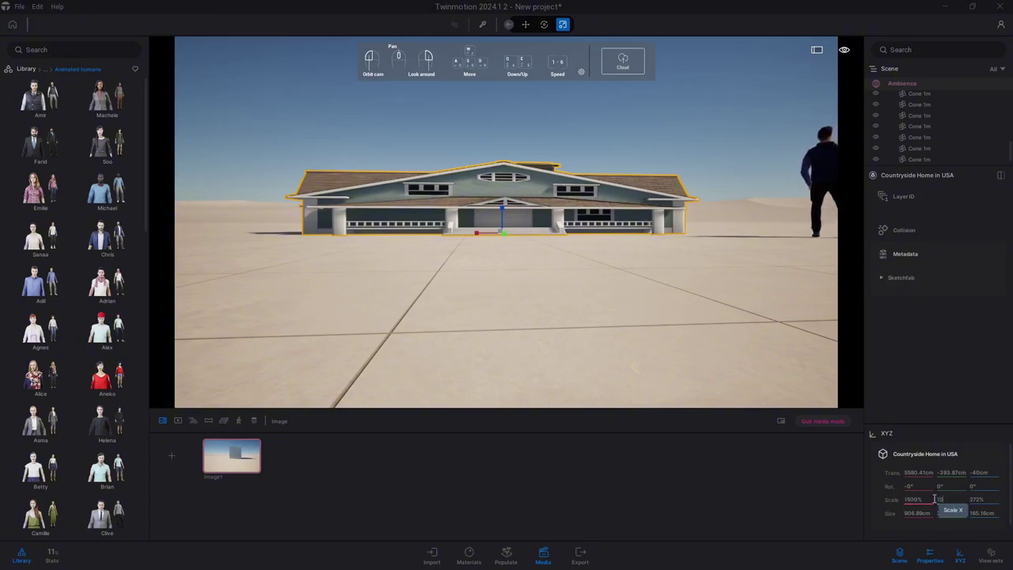
key("Return")
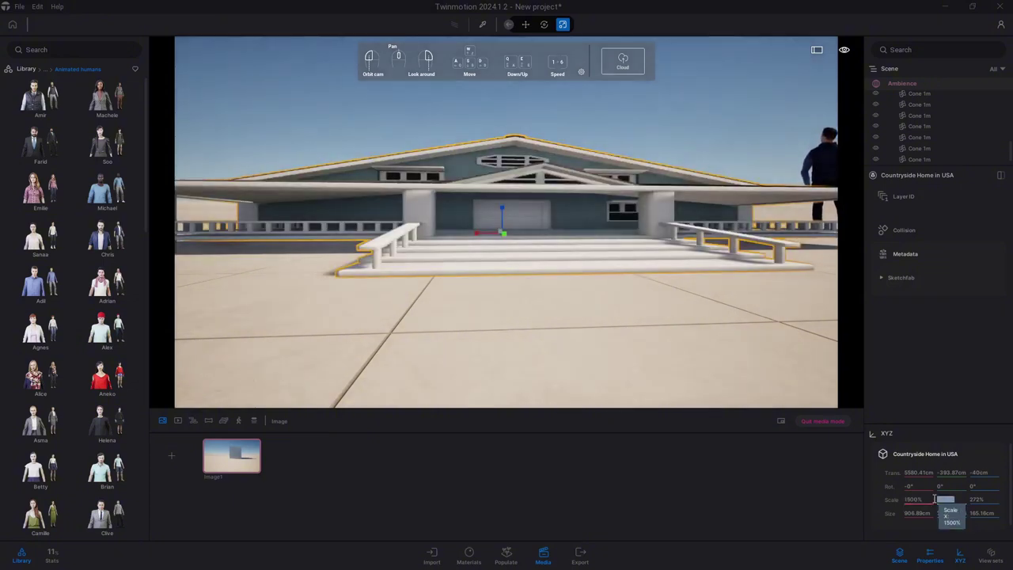
type("1500")
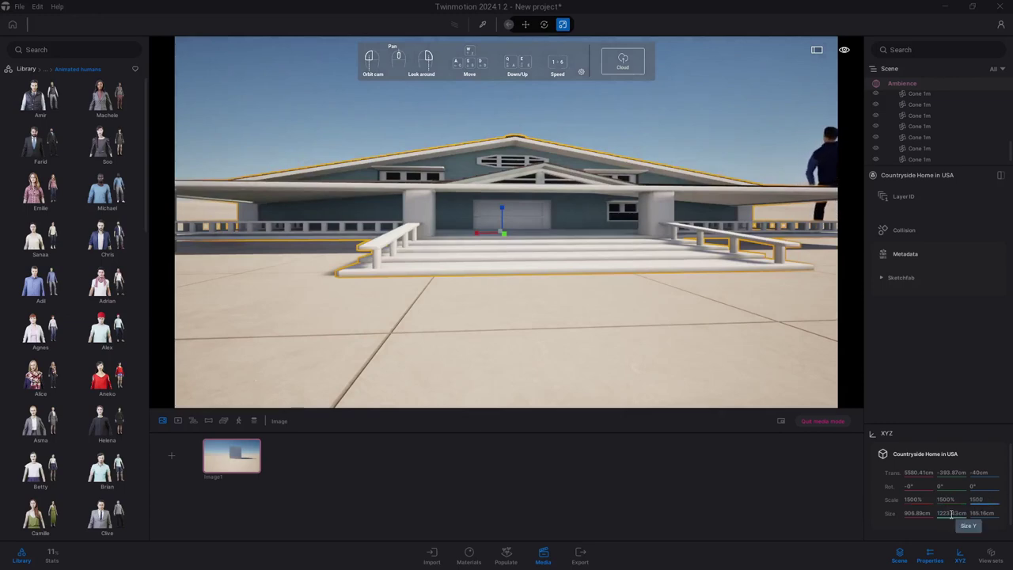
key("Return")
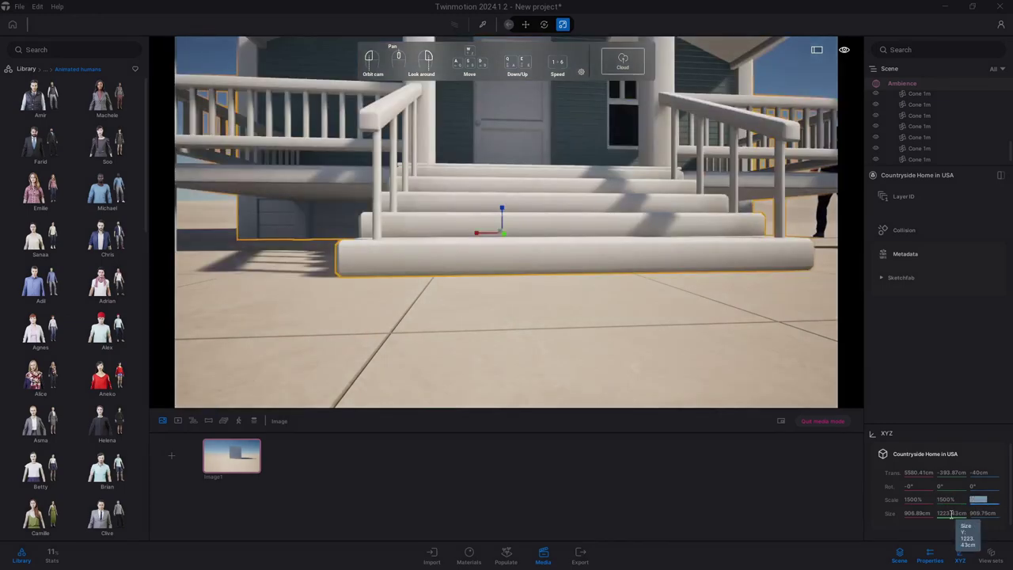
key("f")
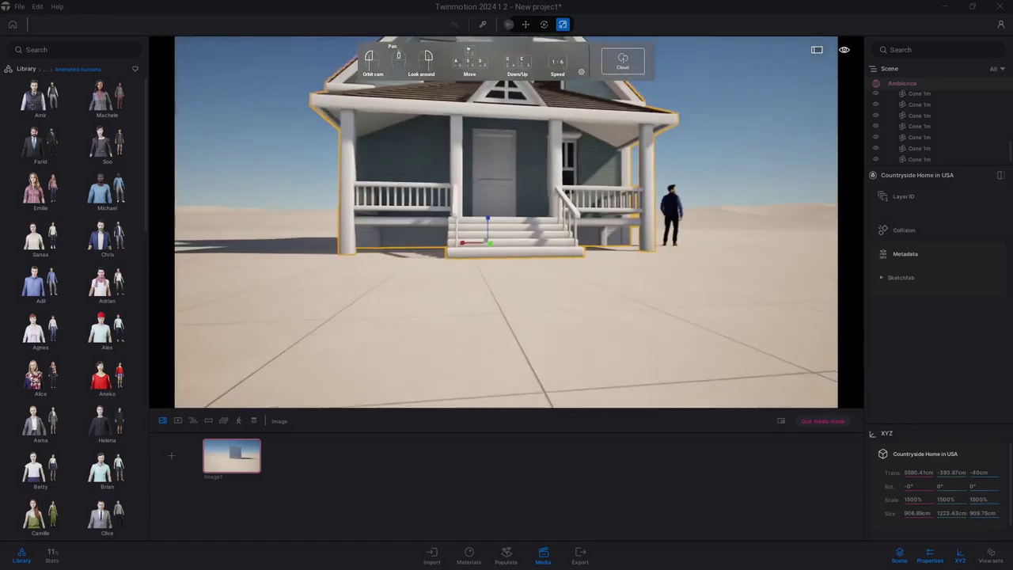
- Move Amir onto the porch by the front door and save the wide view as Image2
left_click(625, 213)
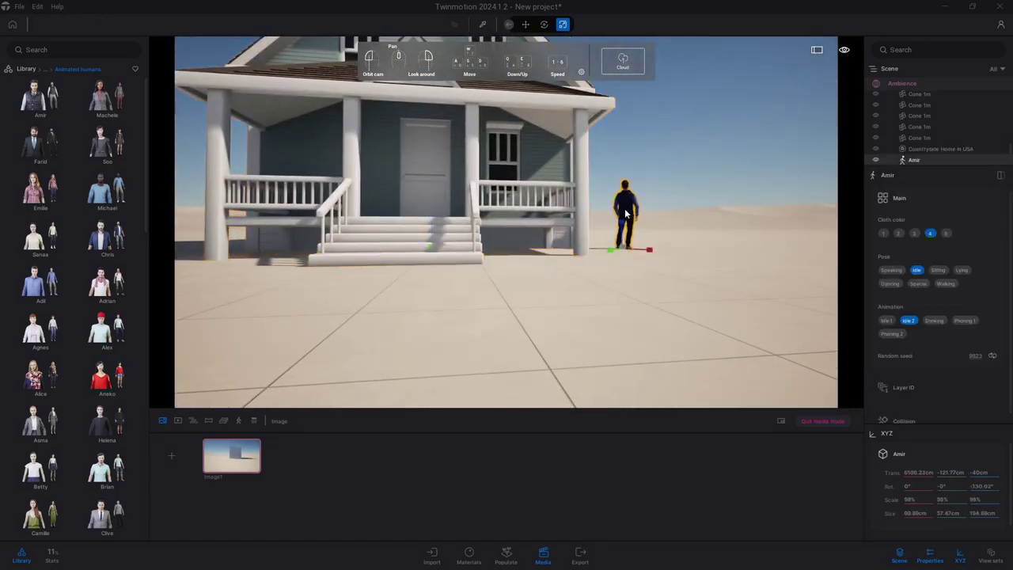
left_click(544, 24)
left_click_drag(617, 248, 426, 218)
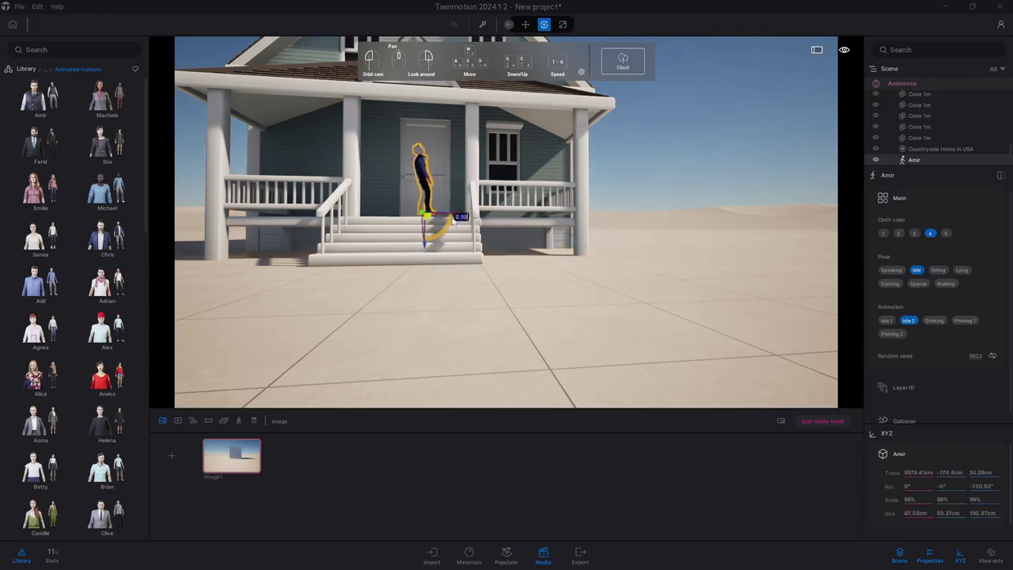
key("f")
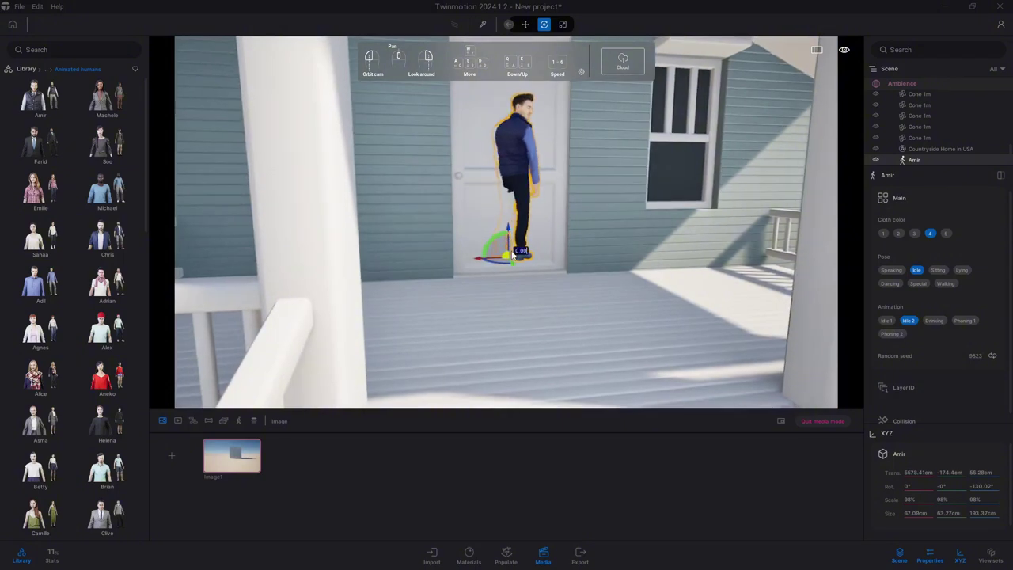
left_click_drag(506, 257, 557, 323)
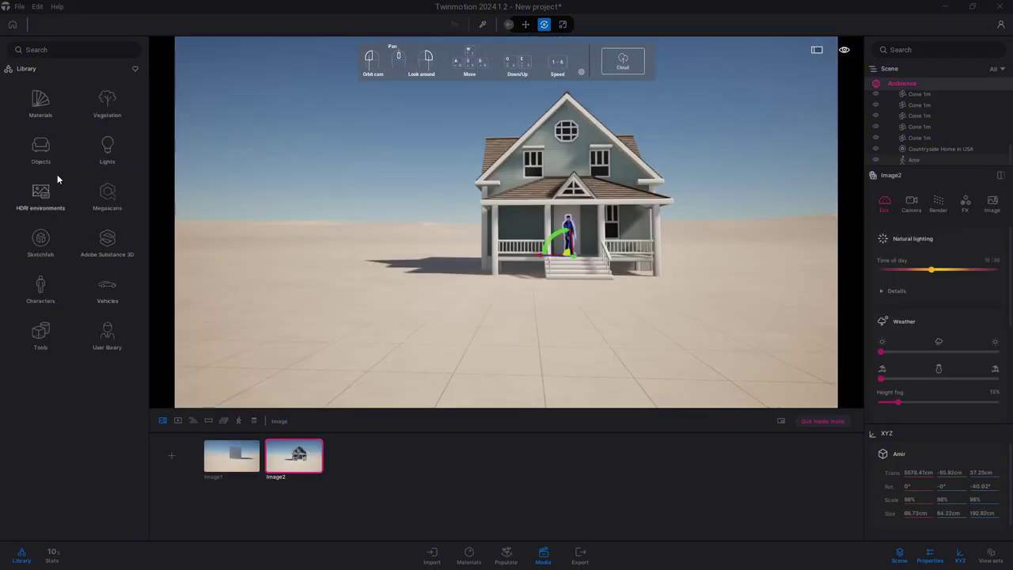
left_click(41, 146)
- Add a Plane 10m under the house and save a side view as Image3
left_click(45, 334)
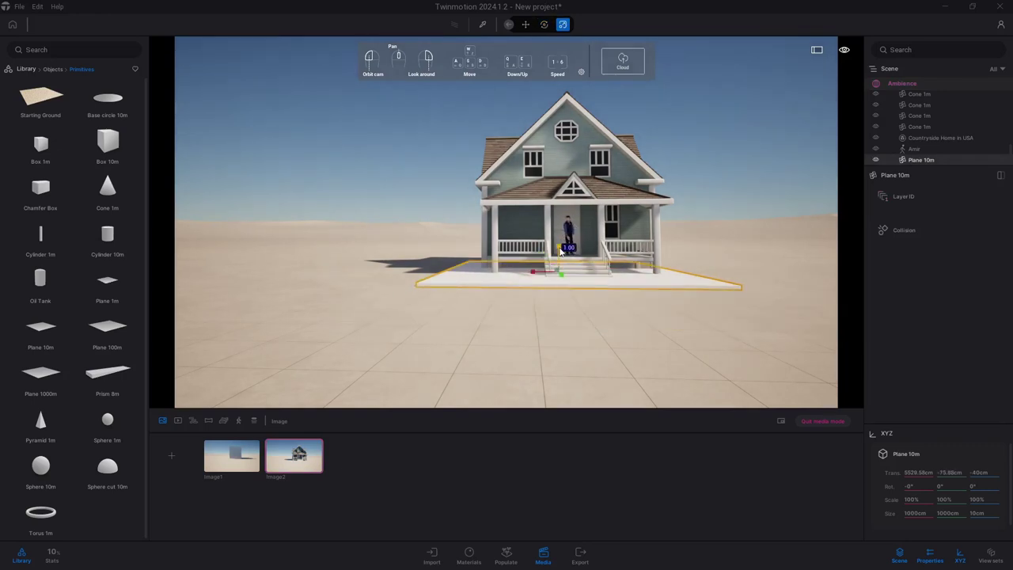
left_click(577, 220)
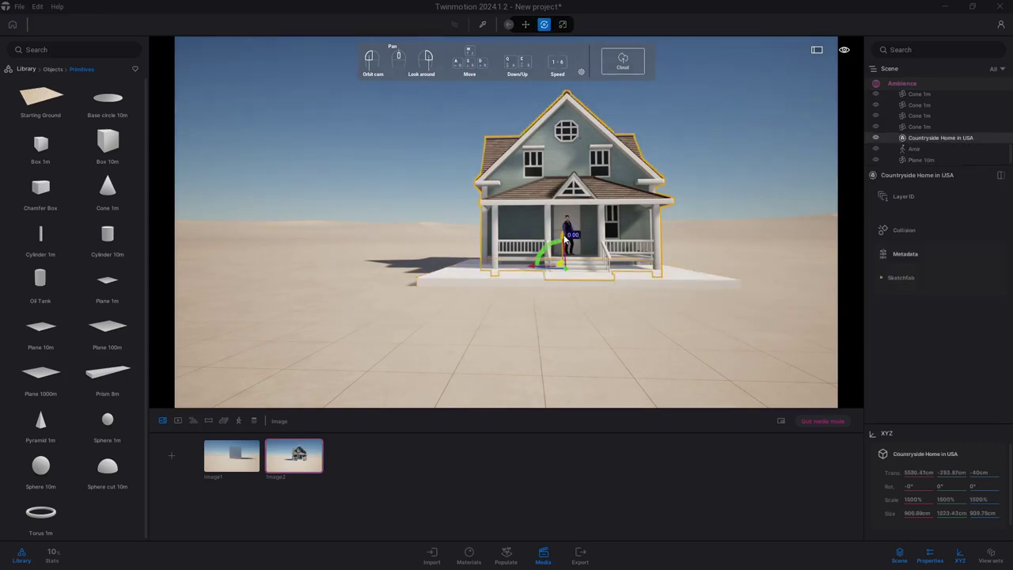
left_click(526, 286)
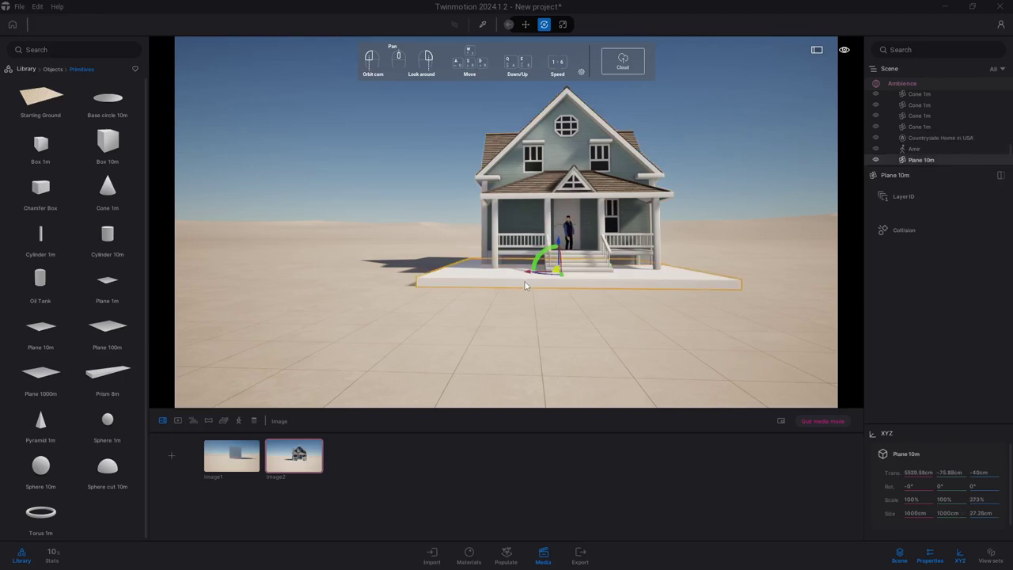
left_click_drag(559, 244, 70, 440)
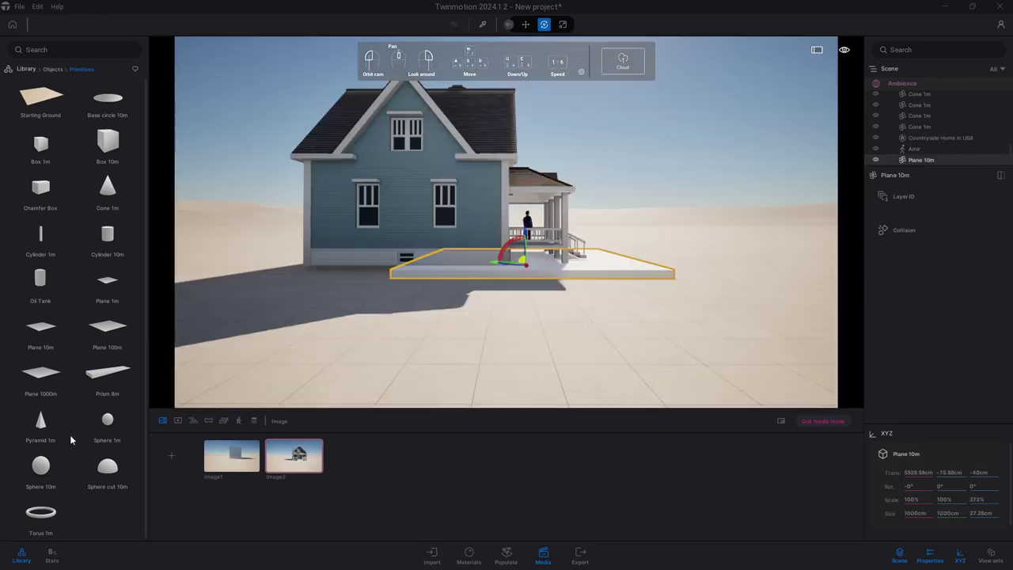
left_click(171, 458)
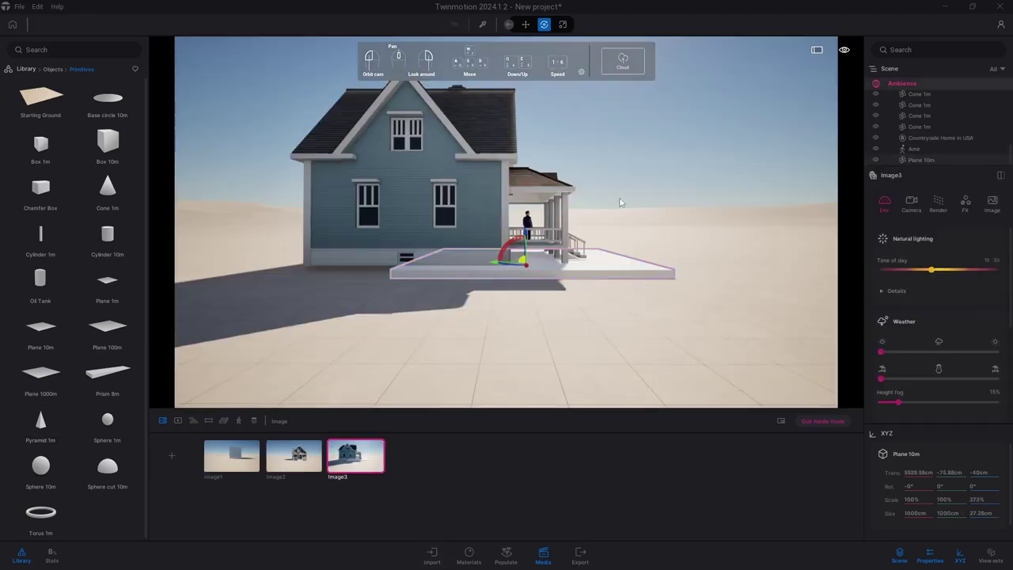
left_click_drag(620, 203, 554, 300)
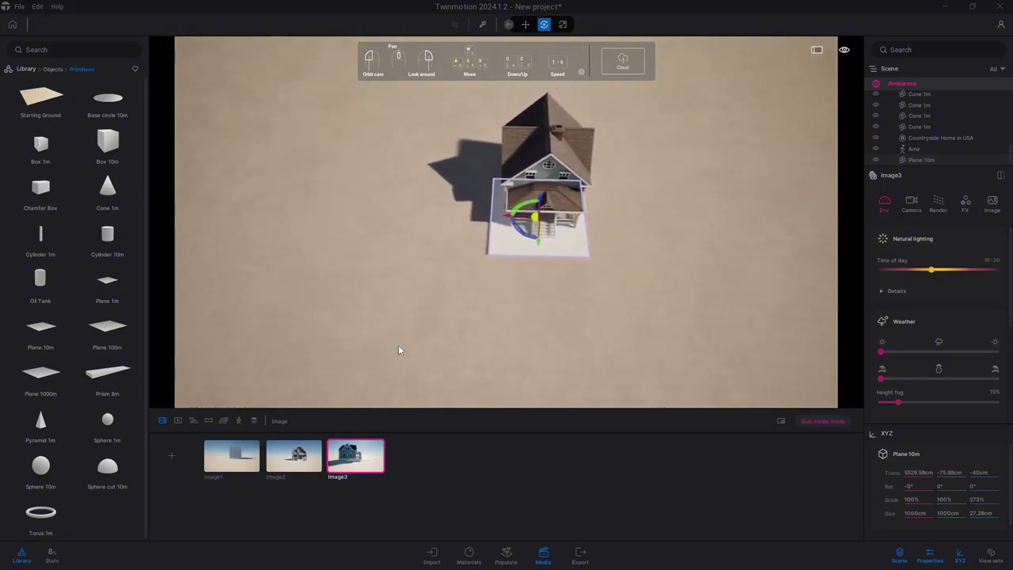
- Save overhead, tilted and top-down views as Image4, Image5 and Image6, then reopen Image2
left_click(171, 451)
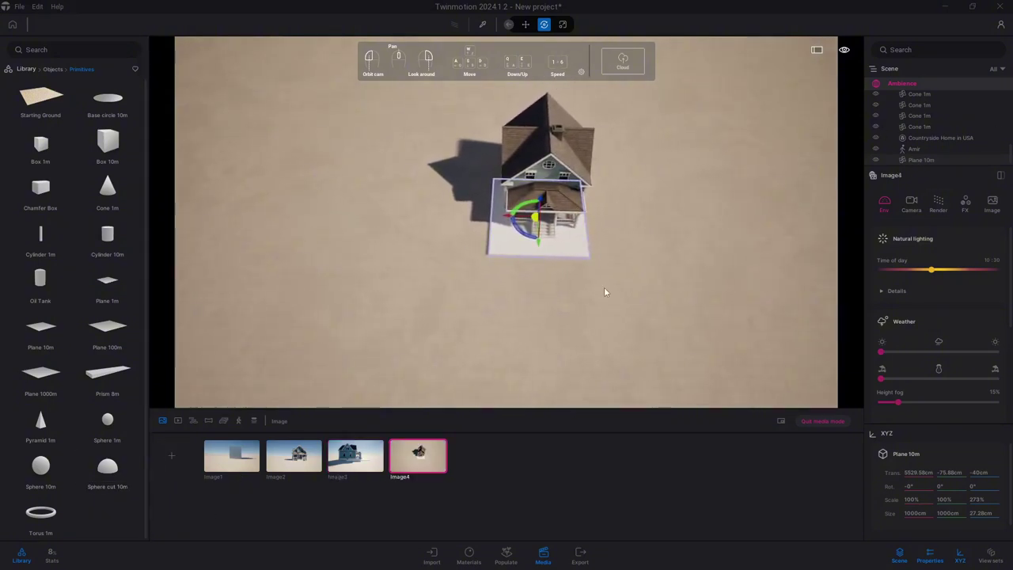
mouse_move(639, 305)
left_mouse_down()
mouse_move(451, 189)
mouse_move(520, 215)
left_mouse_up()
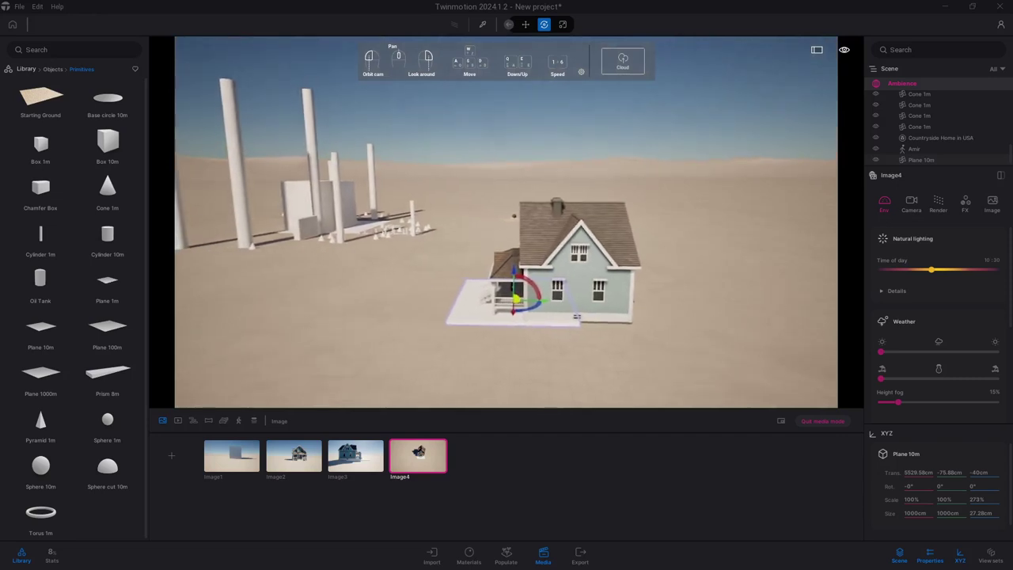
left_click(171, 456)
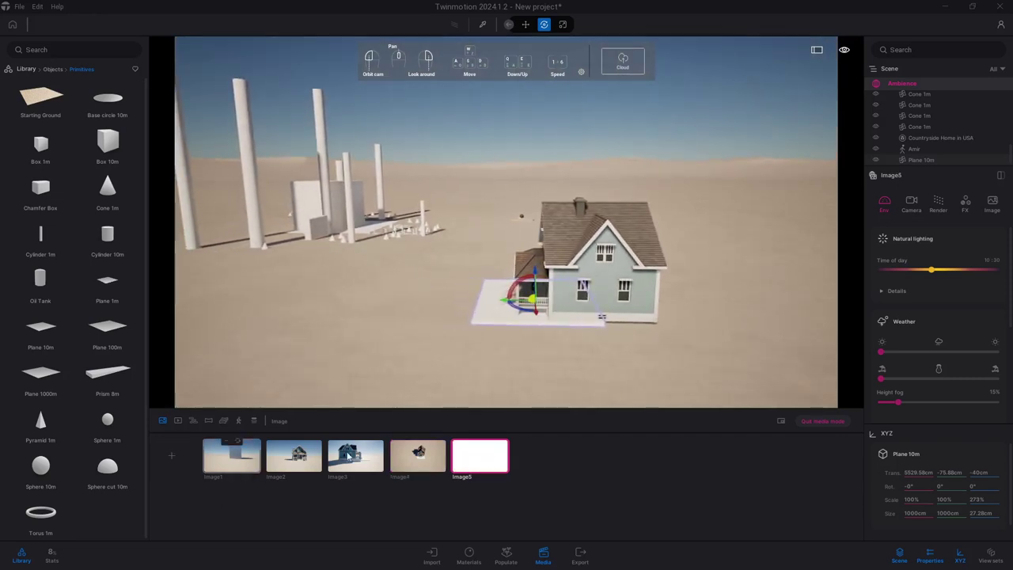
mouse_move(522, 238)
left_mouse_down()
mouse_move(523, 182)
mouse_move(522, 237)
left_mouse_up()
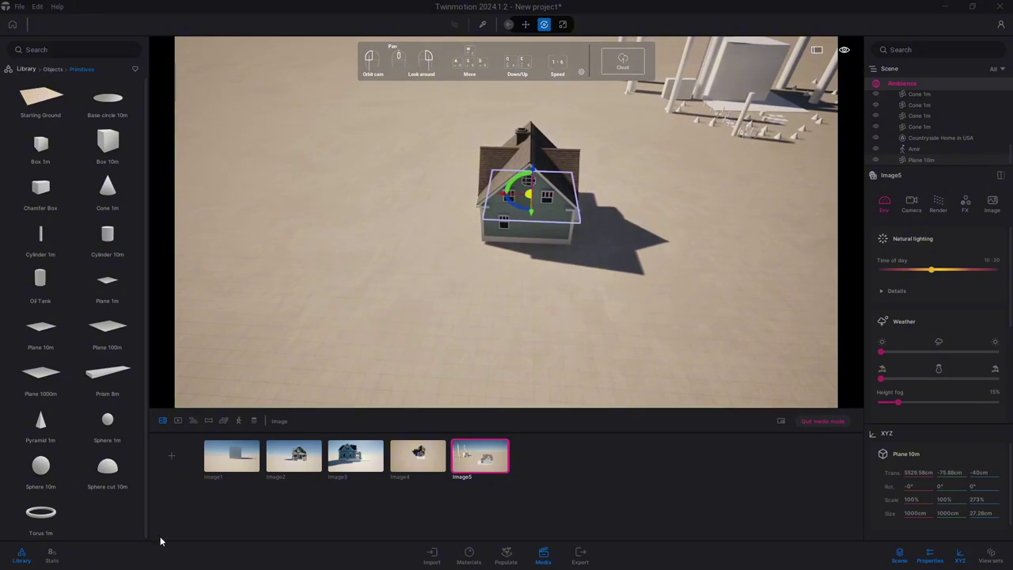
left_click(172, 455)
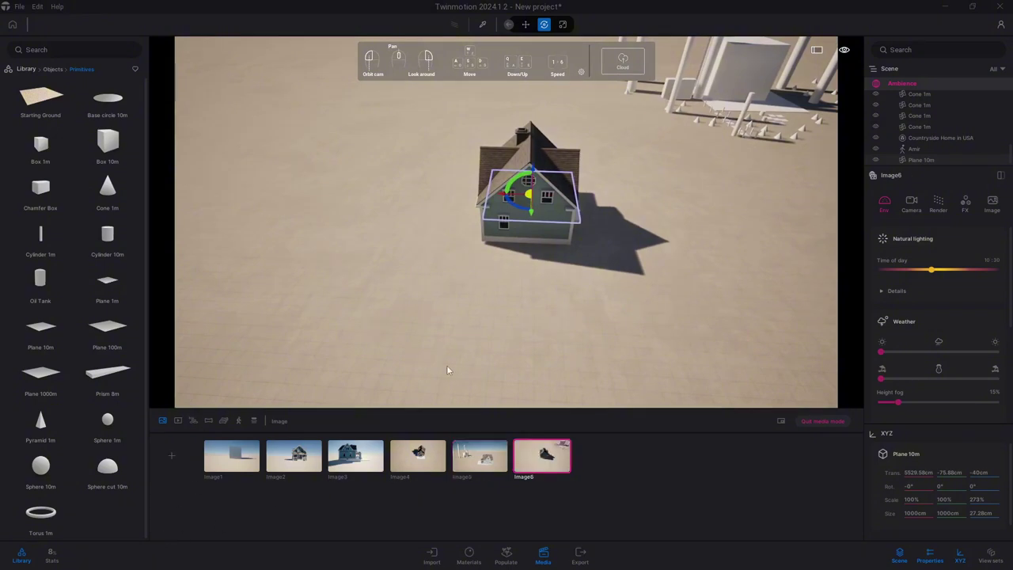
mouse_move(293, 456)
left_click(299, 464)
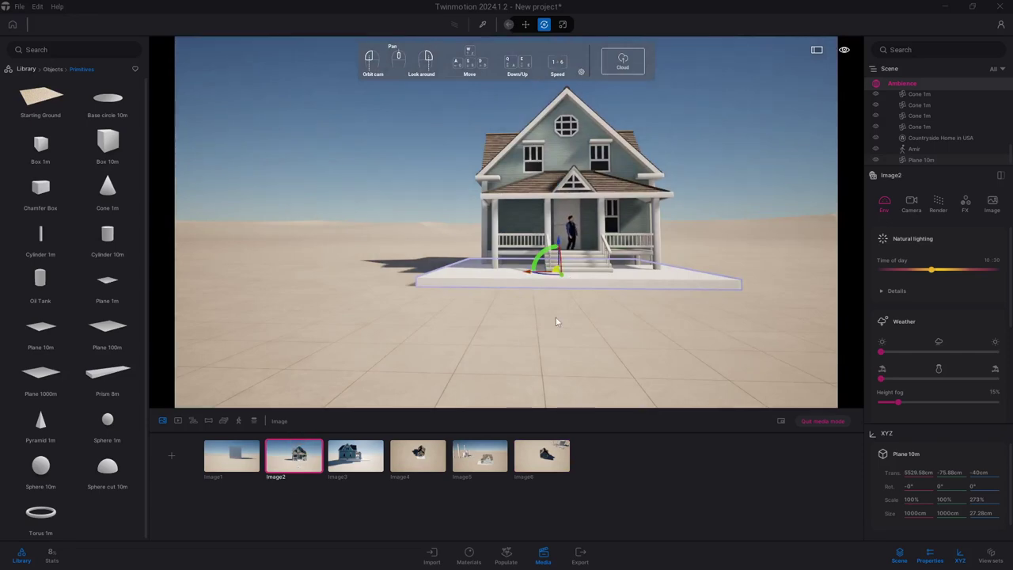
- Create one instanced copy of the slab plane, lowered and shifted 50 cm sideways
mouse_move(556, 317)
left_mouse_down()
mouse_move(507, 325)
mouse_move(561, 322)
left_mouse_up()
left_click(441, 265)
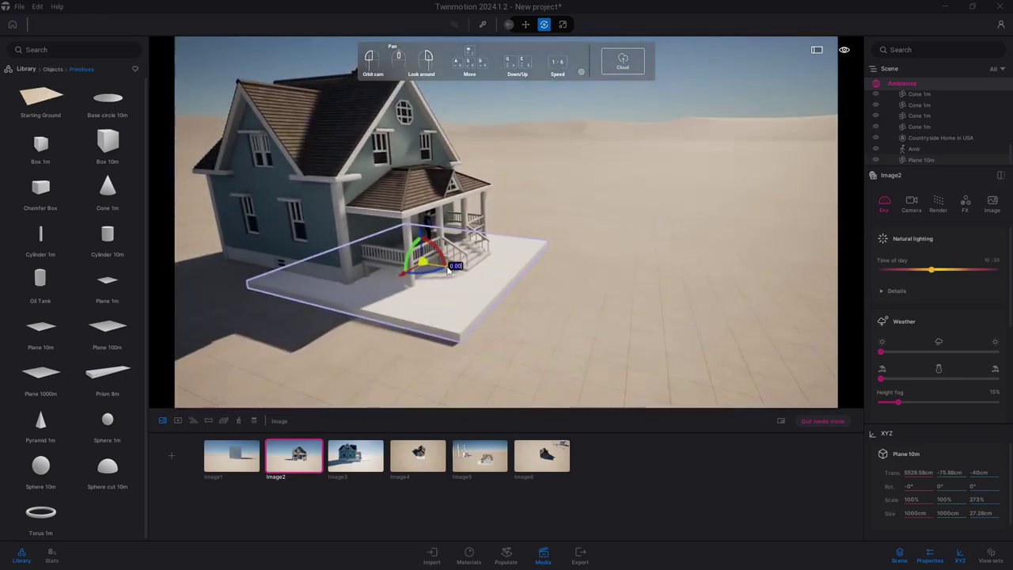
left_click_drag(448, 269, 461, 281)
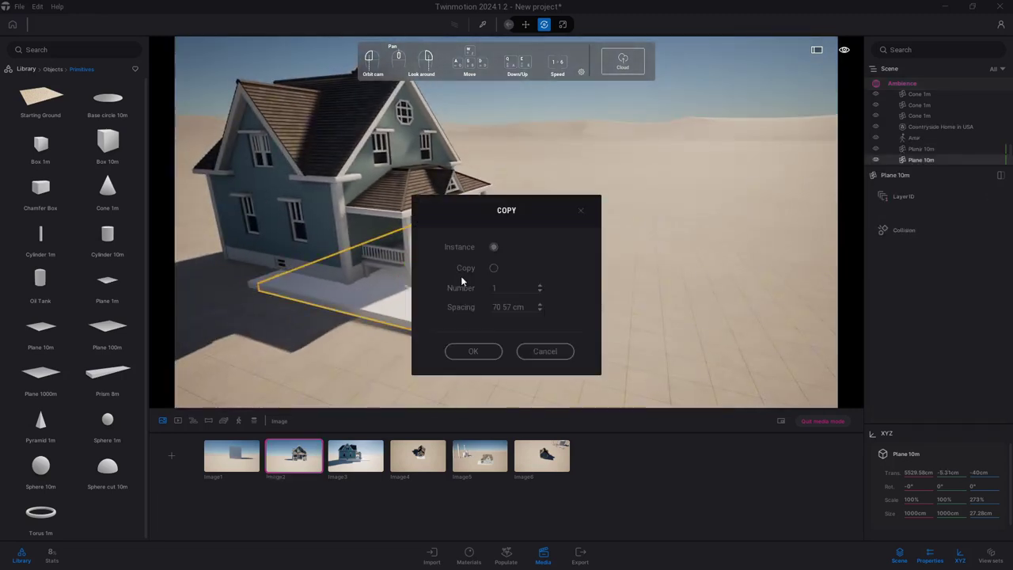
left_click(475, 351)
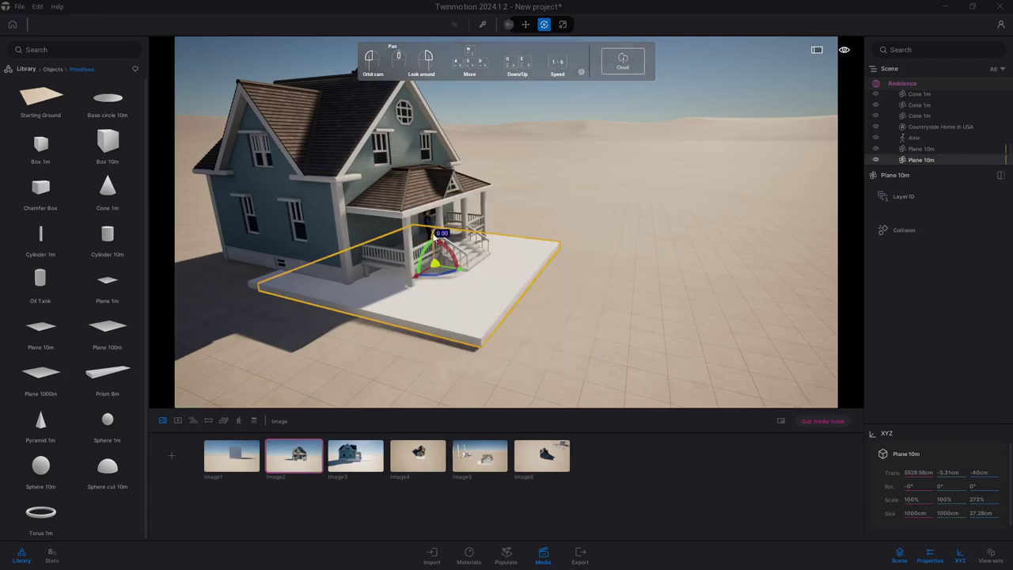
left_click_drag(433, 234, 433, 238)
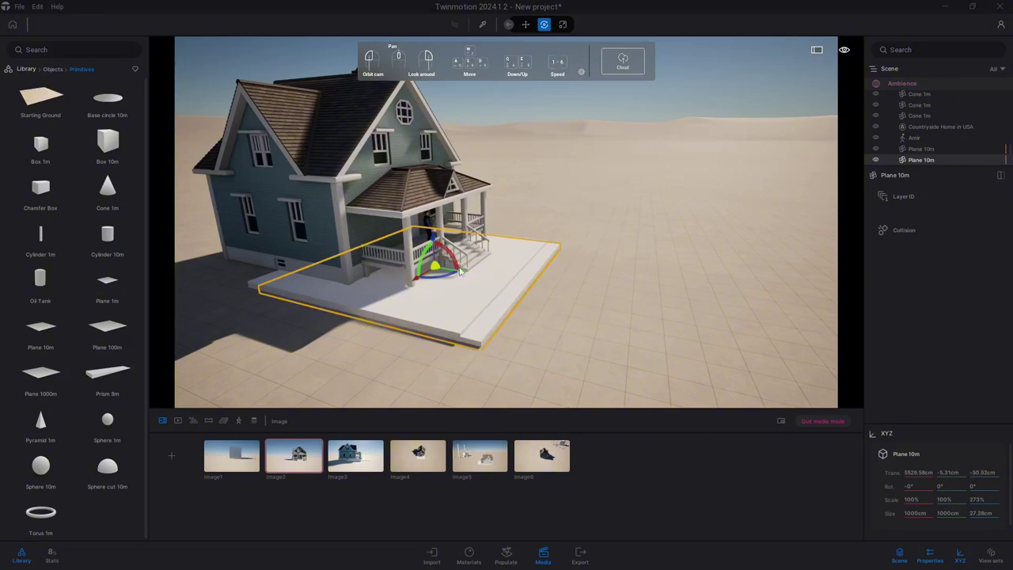
key("w")
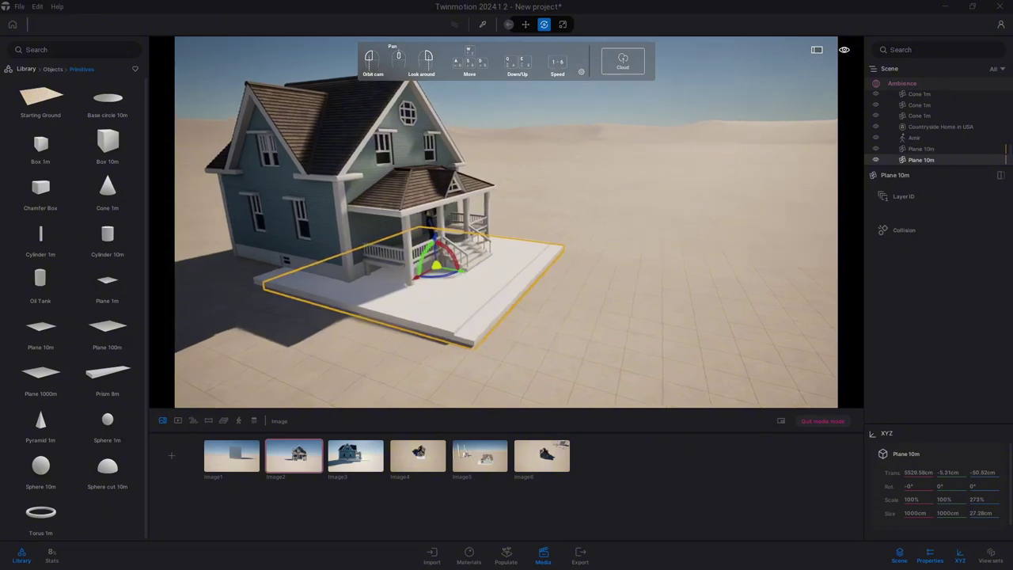
left_click_drag(462, 274, 454, 273)
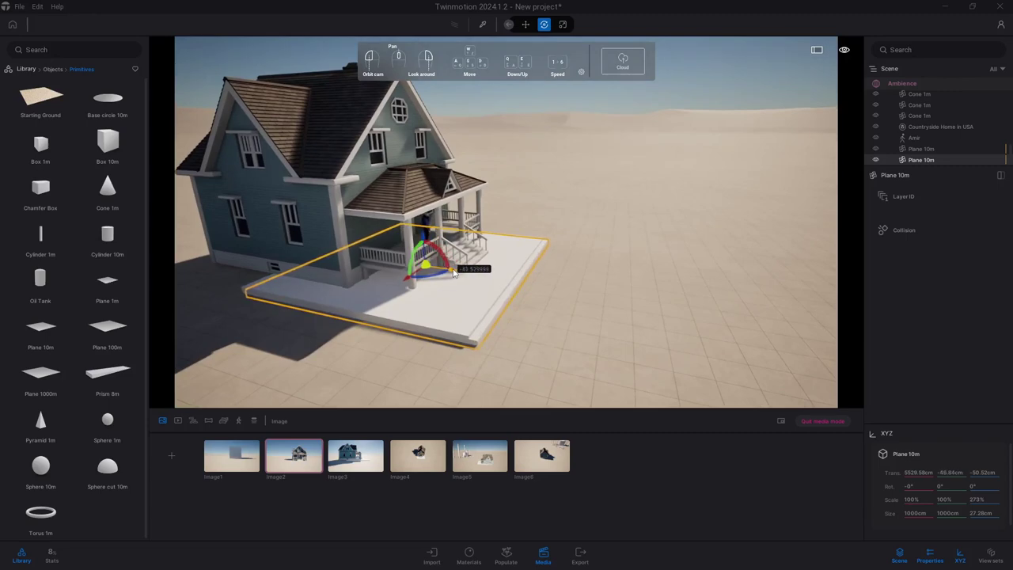
- Add a second slab copy further outward and slightly lower, then return to Image2
key("w")
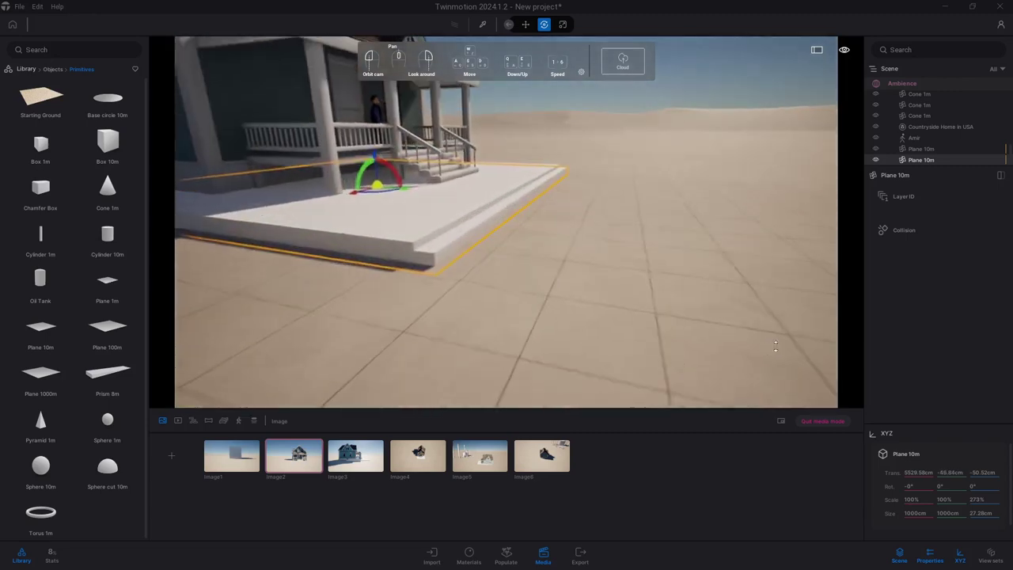
key("w")
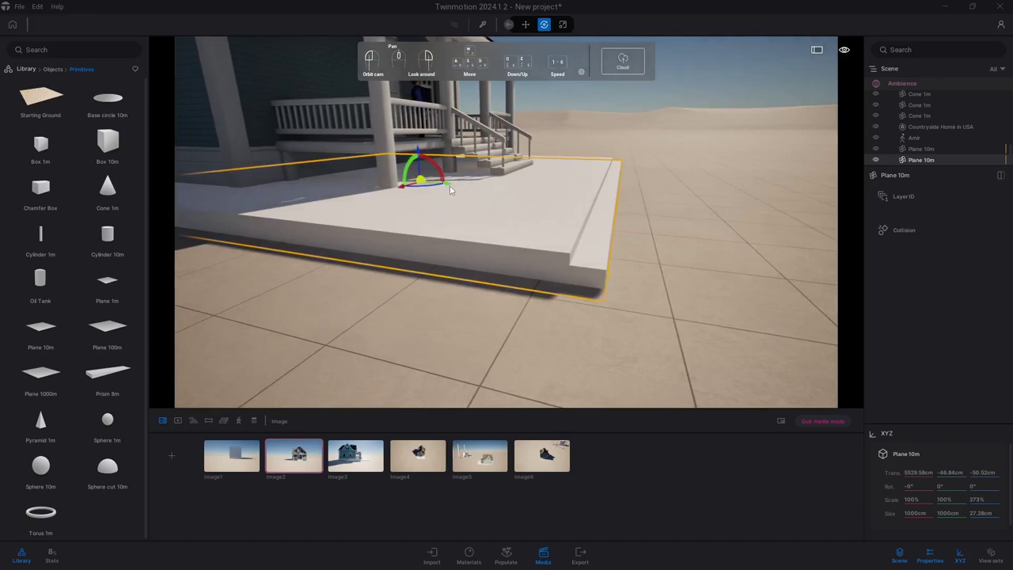
mouse_move(449, 188)
left_mouse_down("alt")
mouse_move(482, 208)
mouse_move(452, 208)
left_mouse_up("alt")
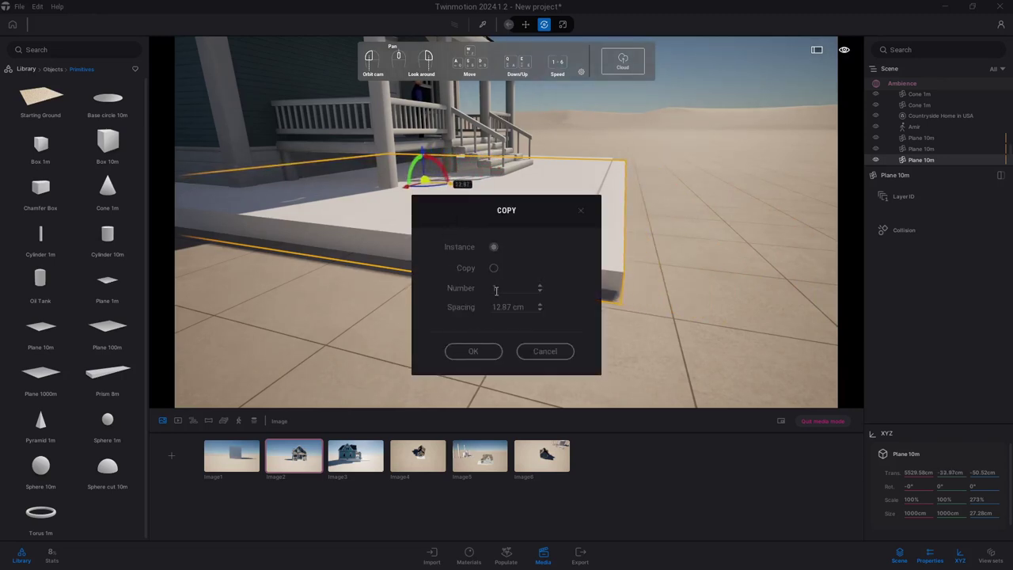
left_click(473, 348)
left_click_drag(420, 150, 457, 186)
left_click(315, 469)
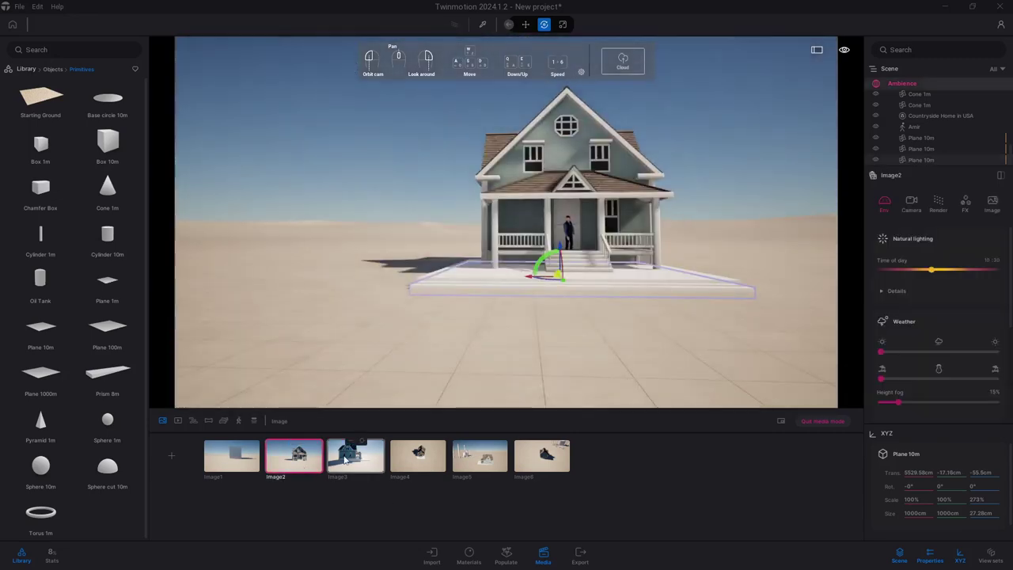
- Duplicate the 1 m plane as 8 instances to form a stepping-stone path
key("ctrl+z")
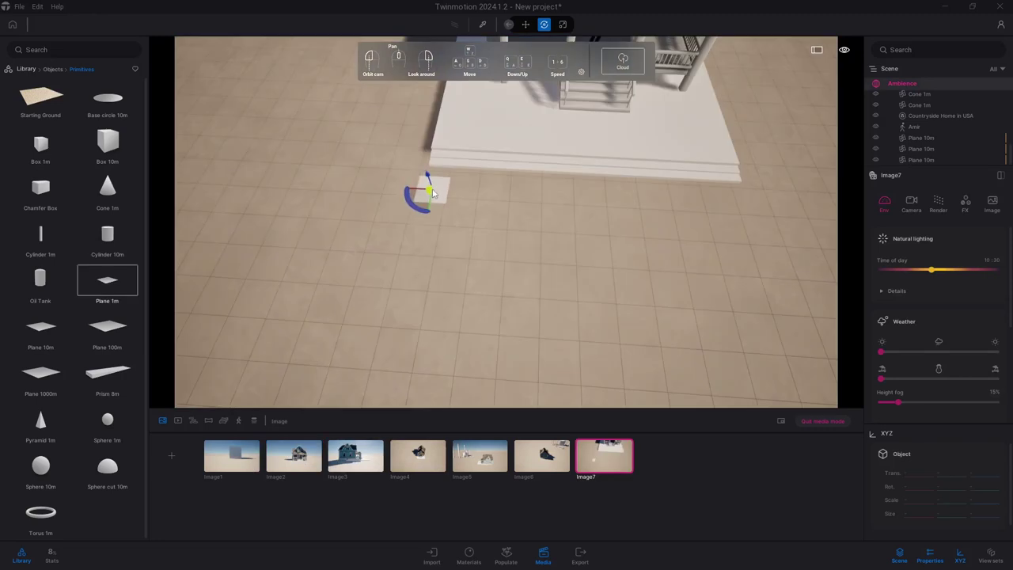
left_click_drag(432, 190, 420, 223, "alt")
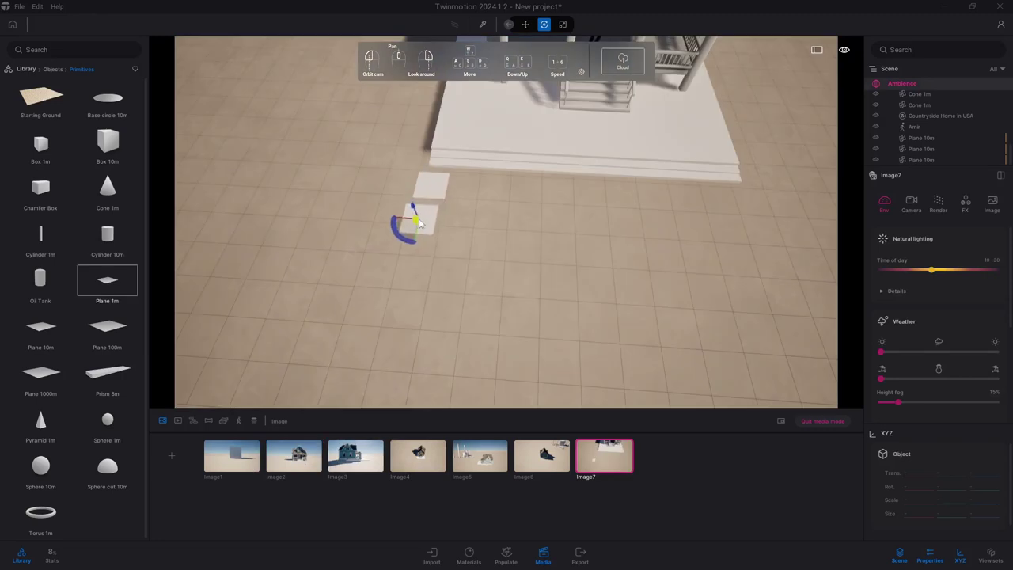
key("ctrl+z")
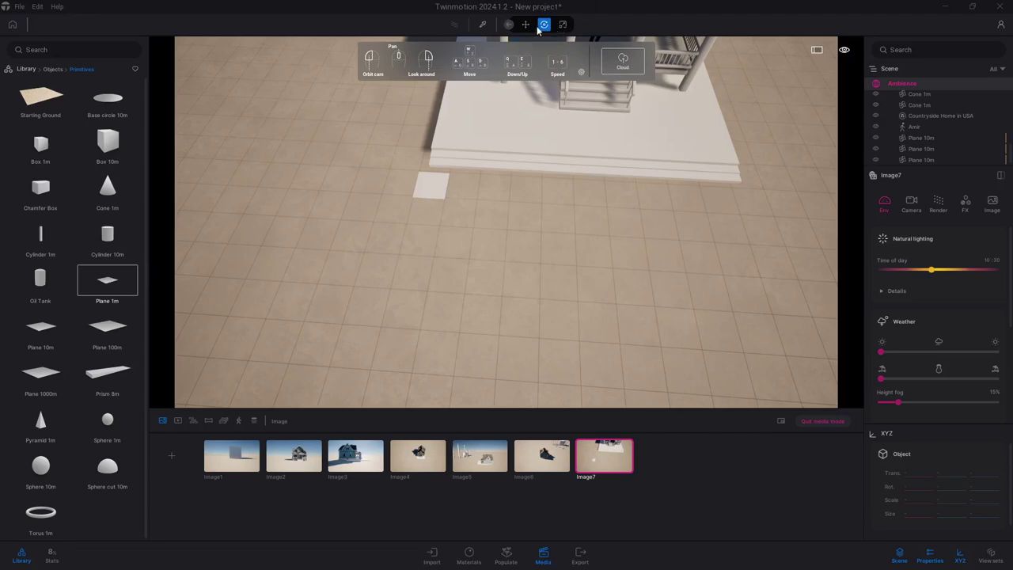
left_click(425, 193)
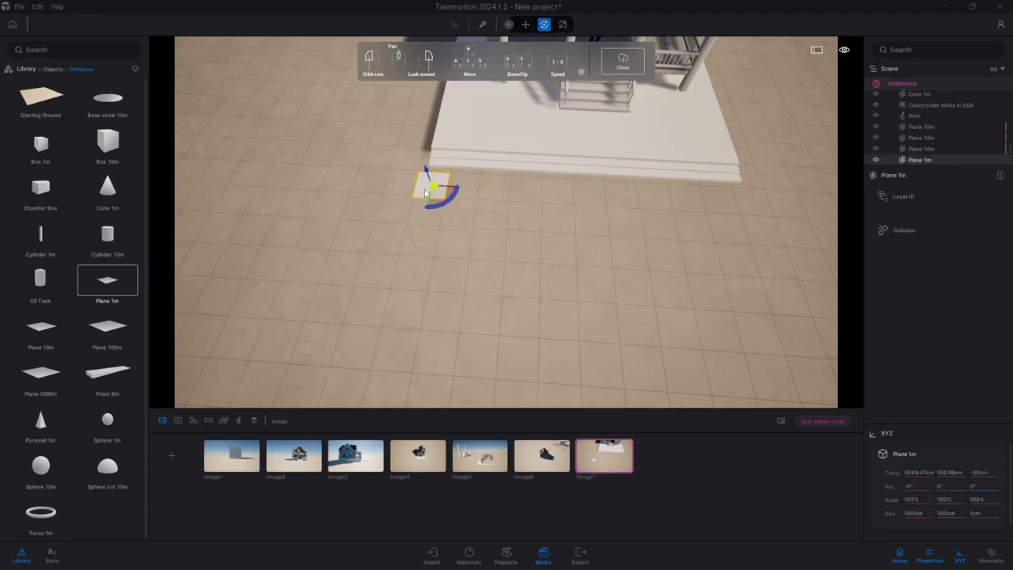
left_click_drag(453, 204, 457, 204)
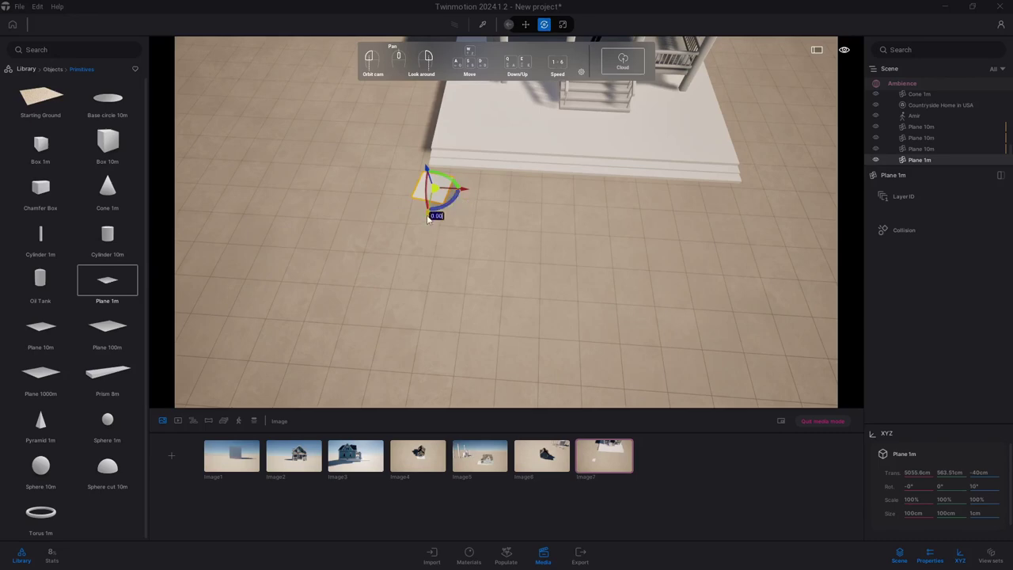
left_click_drag(429, 222, 413, 256, "alt")
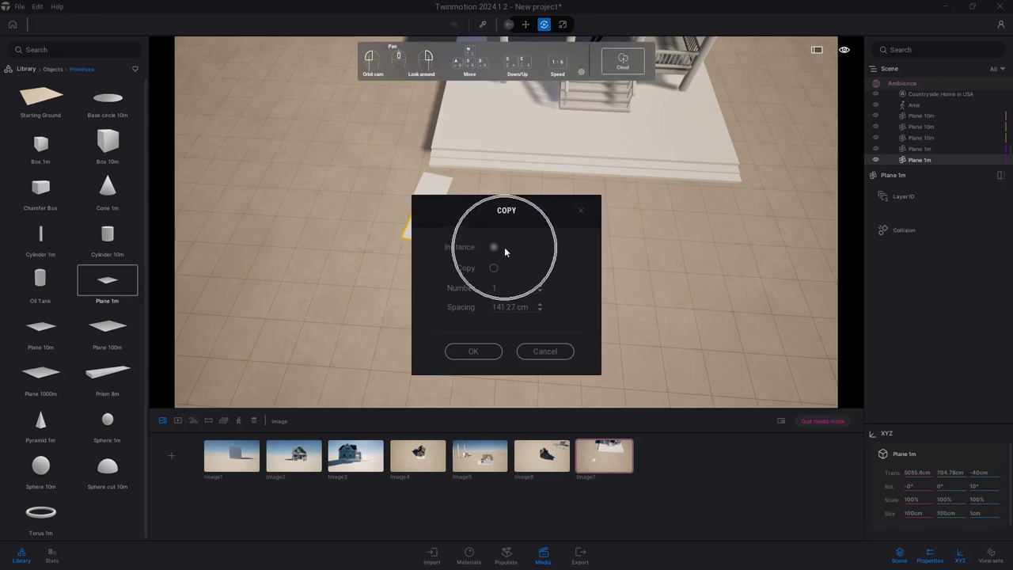
left_click(508, 289)
type("8")
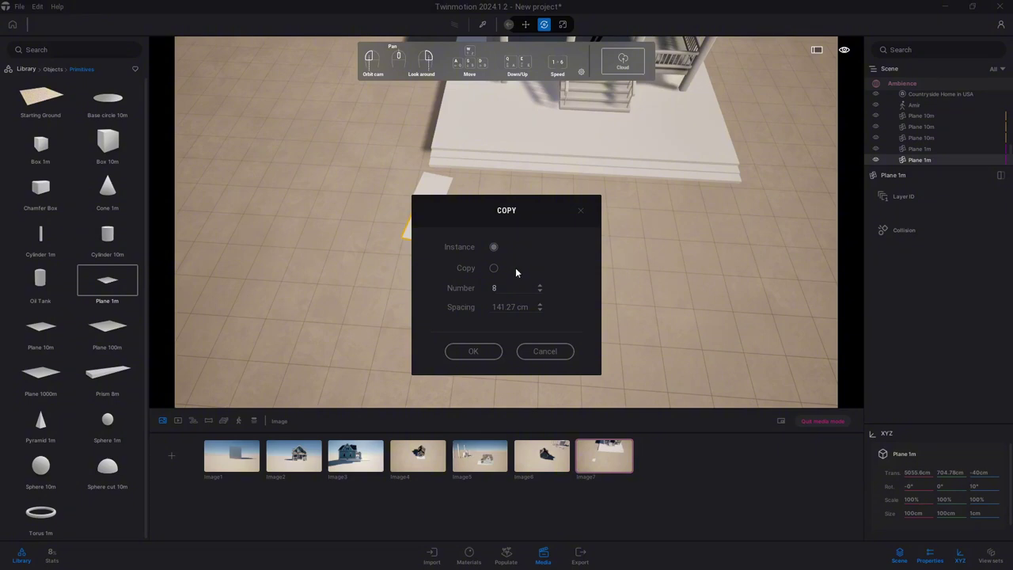
left_click(477, 351)
left_click_drag(481, 353, 490, 317)
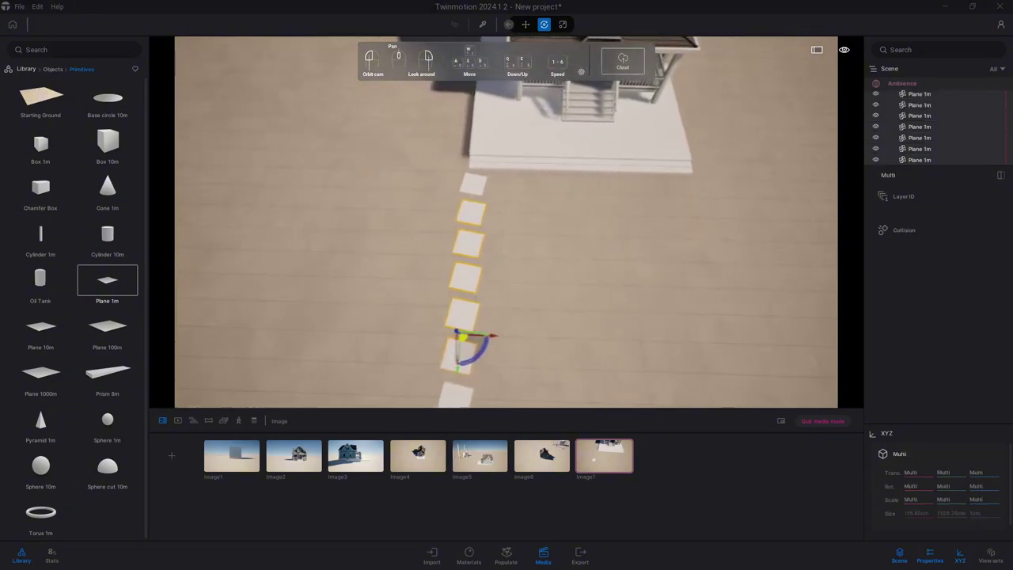
- Rotate the row of stepping-stone tiles by about 30 degrees
left_click_drag(491, 317, 532, 314)
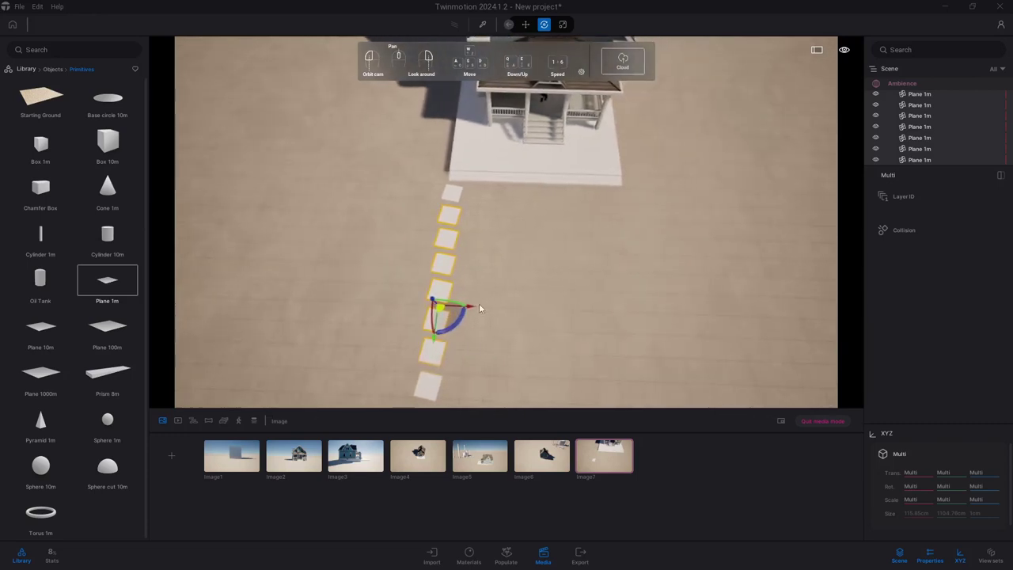
mouse_move(466, 325)
left_mouse_down()
mouse_move(309, 372)
mouse_move(277, 369)
left_mouse_up()
left_click_drag(509, 323, 461, 311)
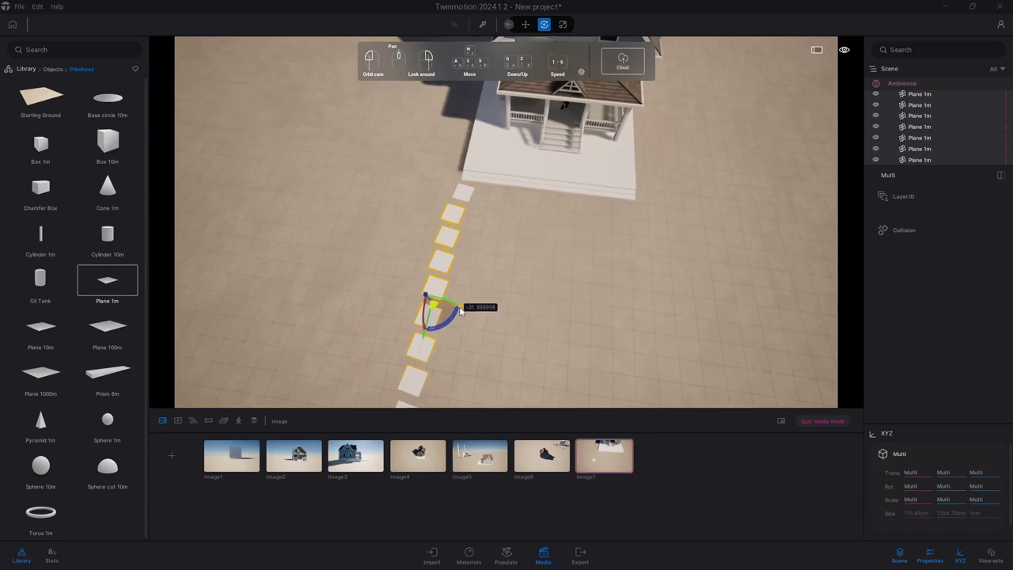
- Preview Image2, Image3 and Image4, settle on the Image7 close-up, and deselect the tiles
left_click(303, 459)
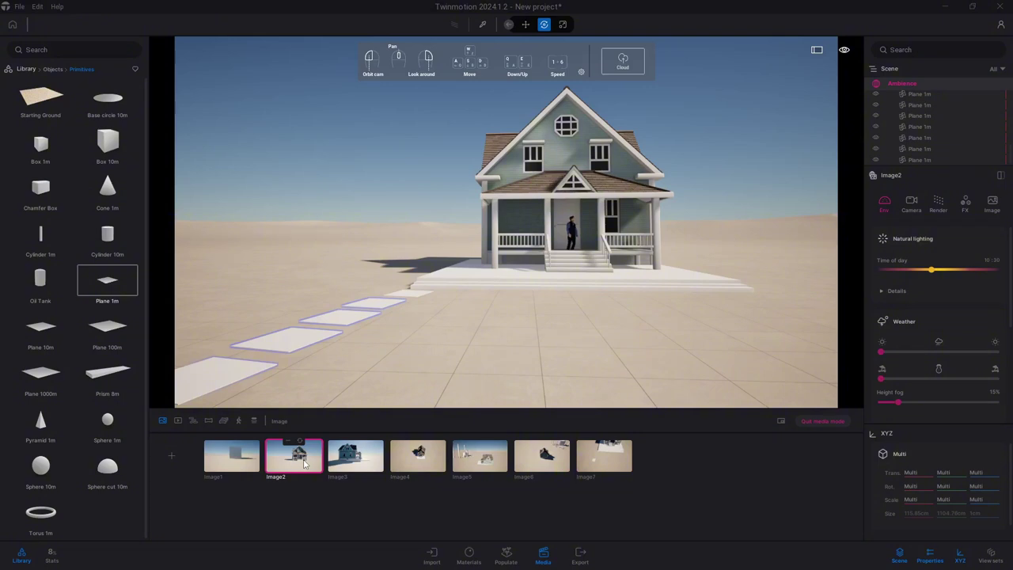
left_click_drag(510, 385, 504, 384)
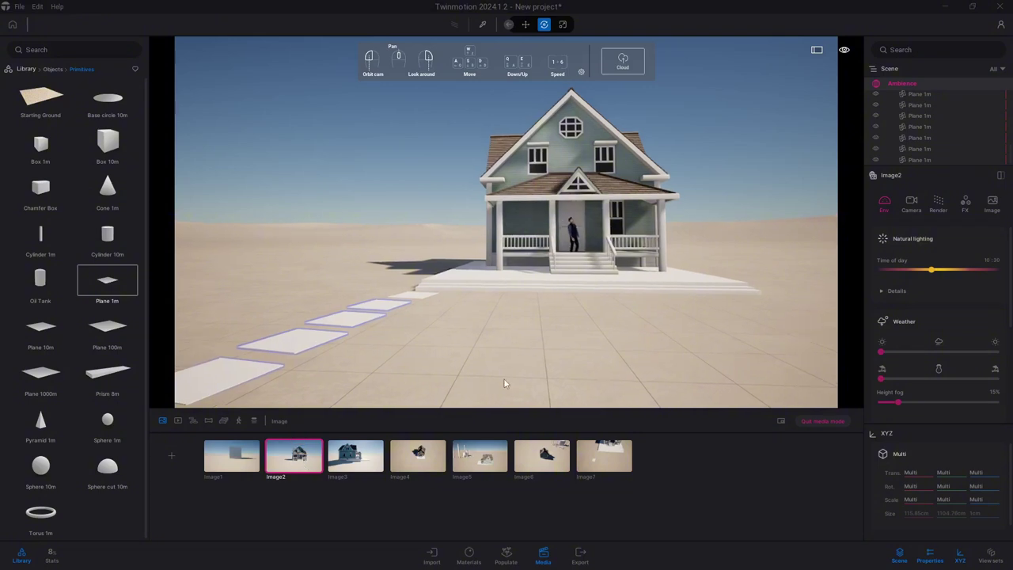
left_click(364, 463)
left_click(420, 467)
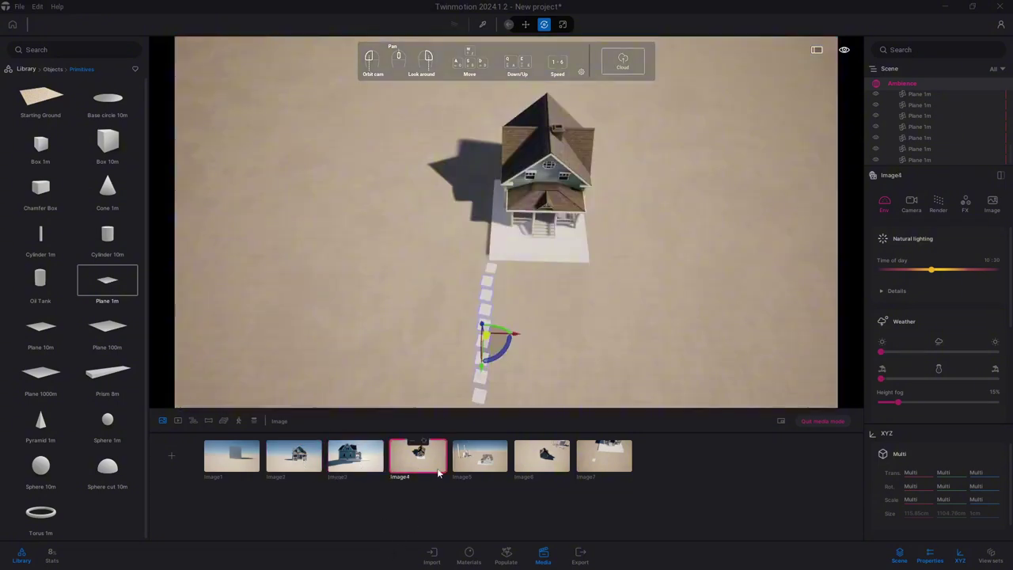
left_click(614, 468)
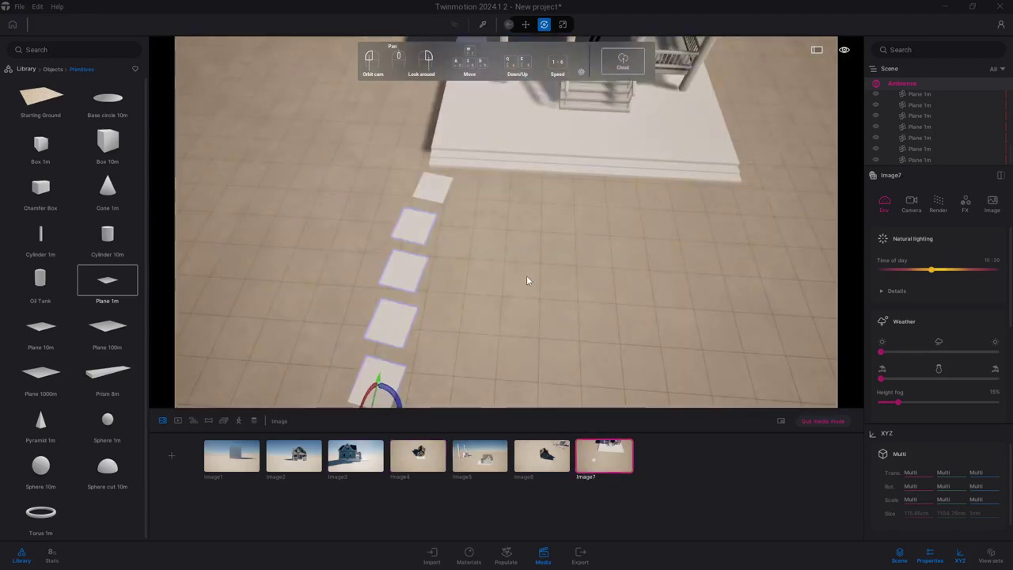
left_click(459, 308)
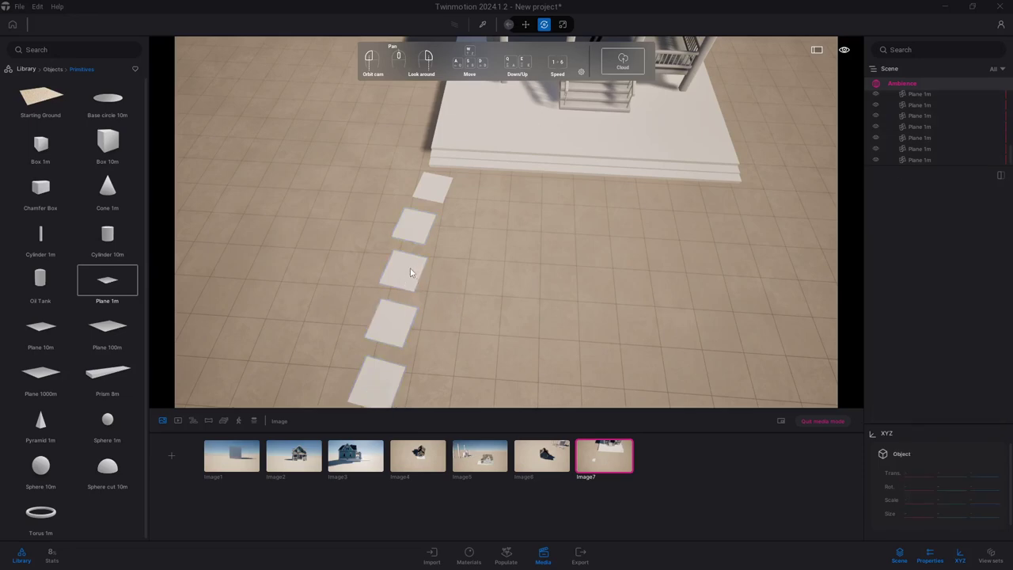
- Select one path tile and slide it slightly along Y
left_click(430, 194)
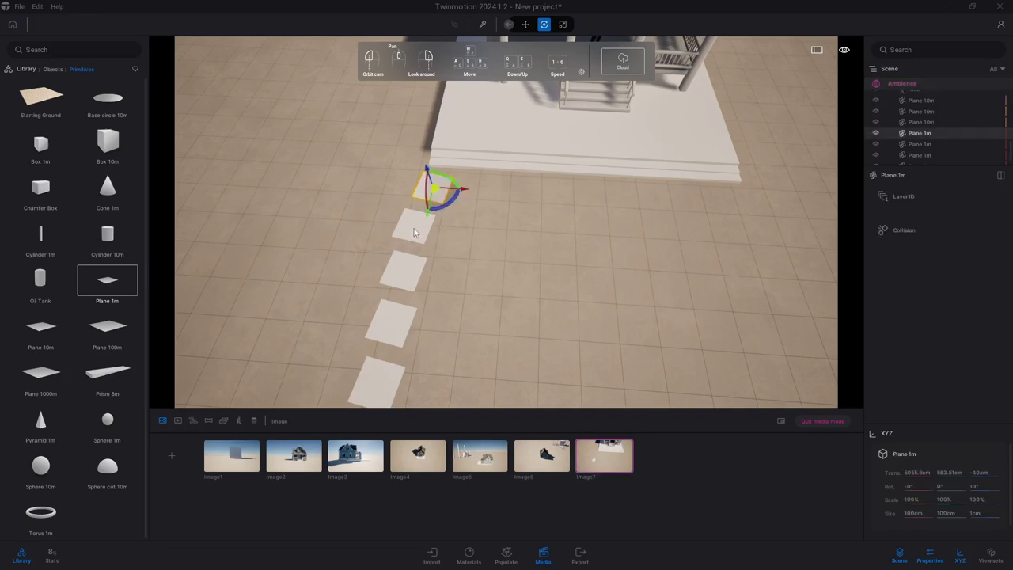
left_click_drag(403, 269, 555, 223)
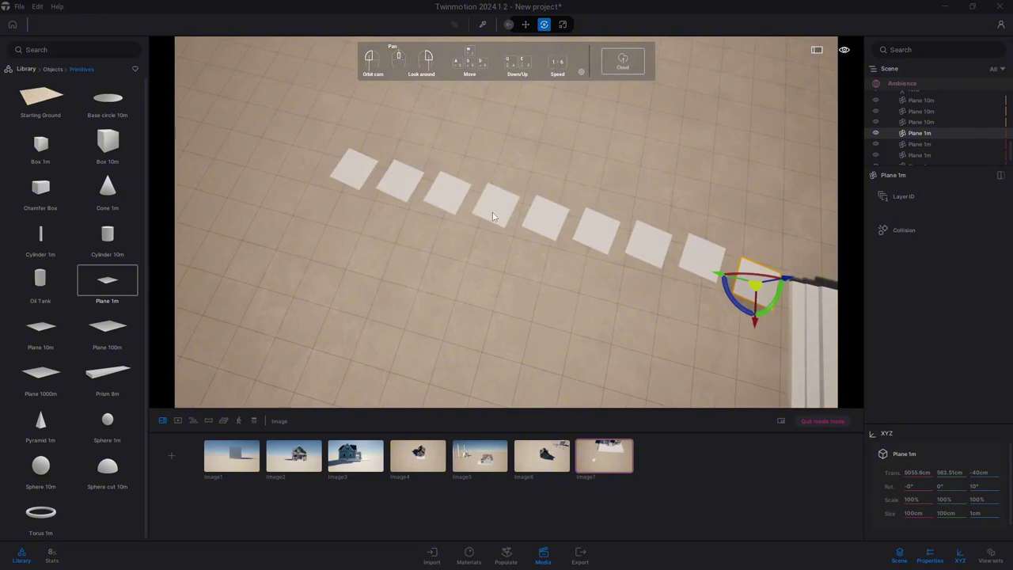
left_click_drag(717, 275, 712, 269)
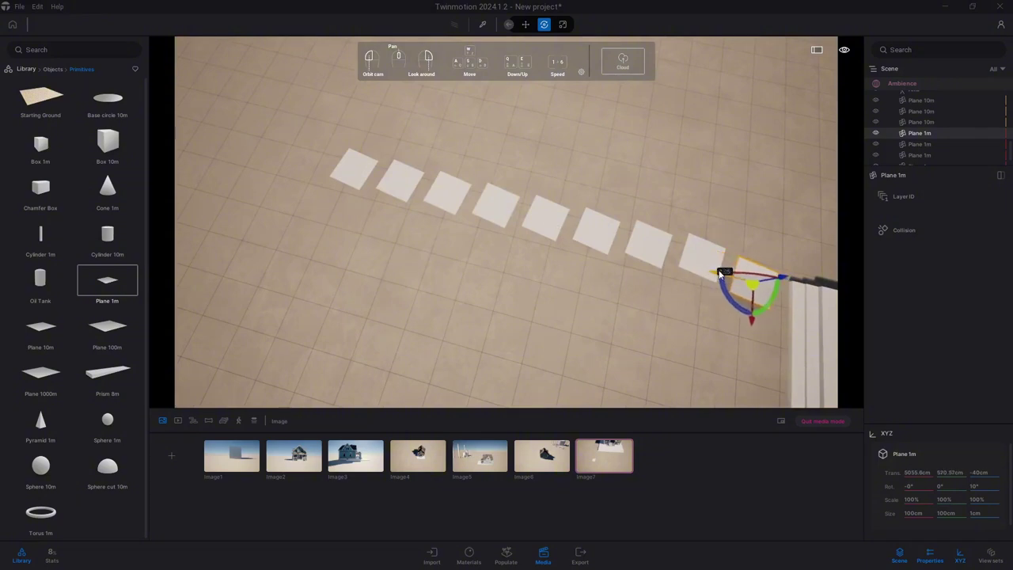
- Enlarge the scene list and select the next Plane 1m tiles in the middle of the path
left_click(941, 144)
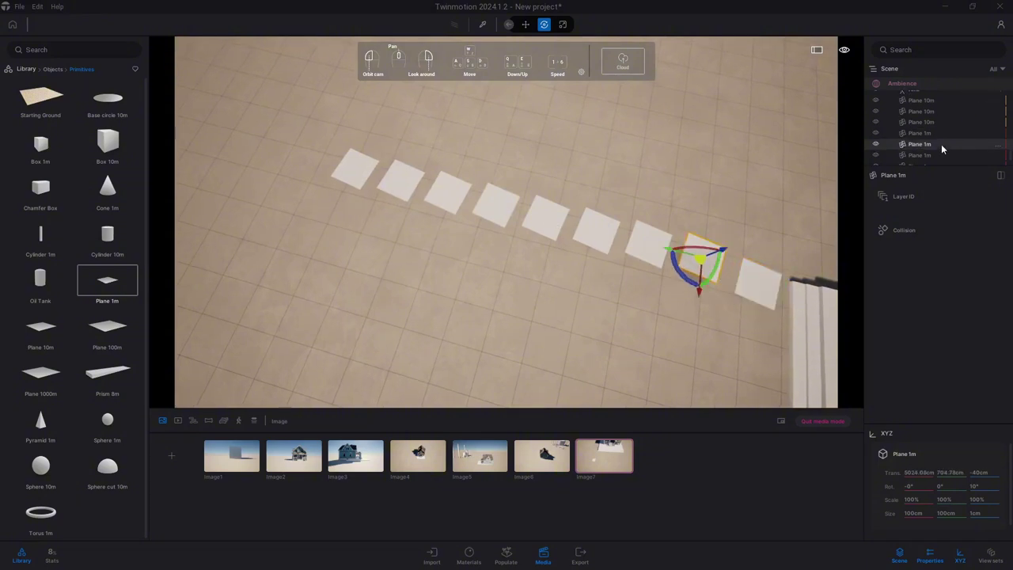
left_click(645, 269)
scroll(645, 273, "down", 2)
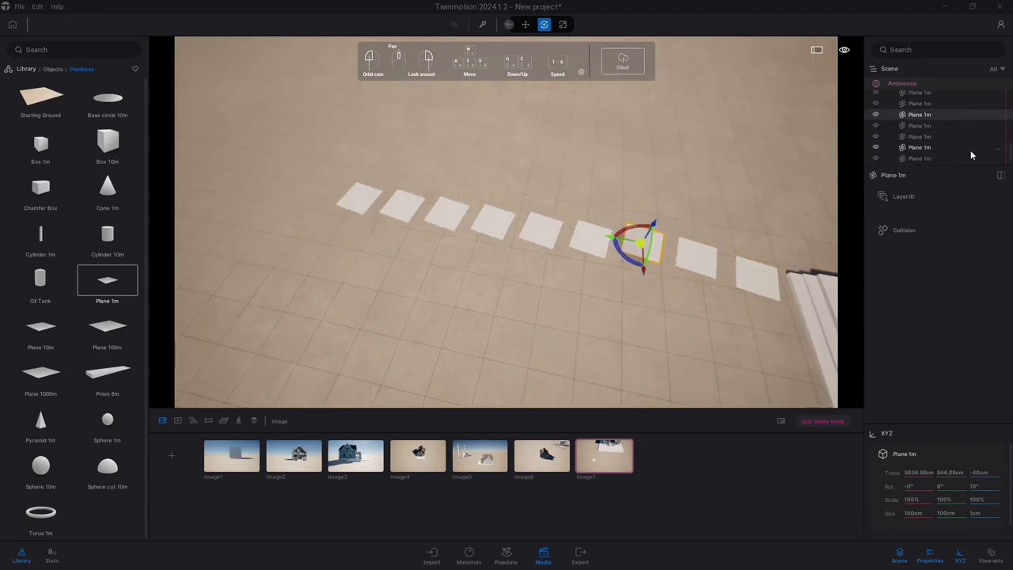
left_click_drag(989, 273, 952, 339)
left_click(918, 301)
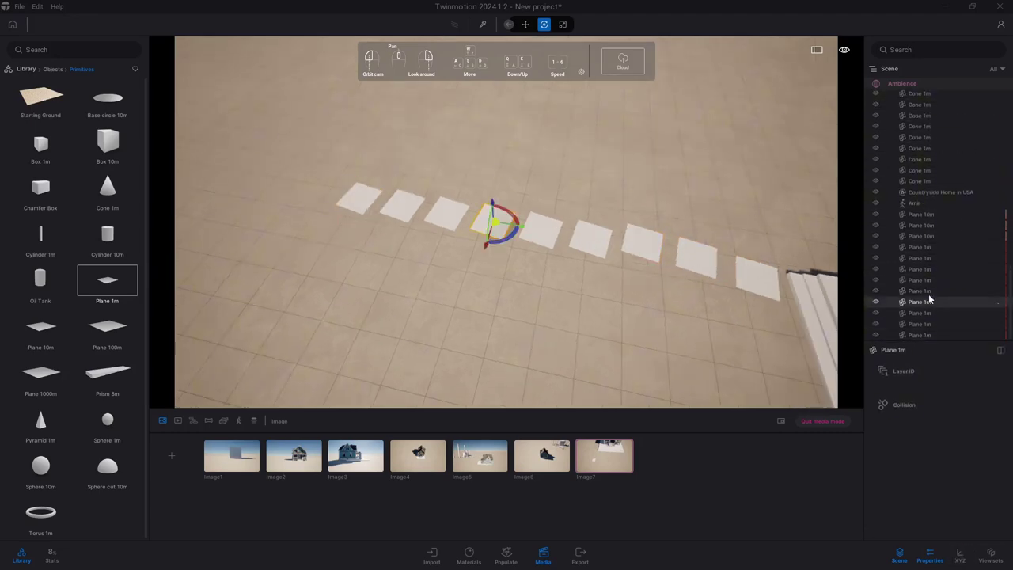
left_click(918, 291)
left_click(918, 279)
- Go through the remaining tiles to the leftmost one, then return to the Image2 front view
left_click(543, 236)
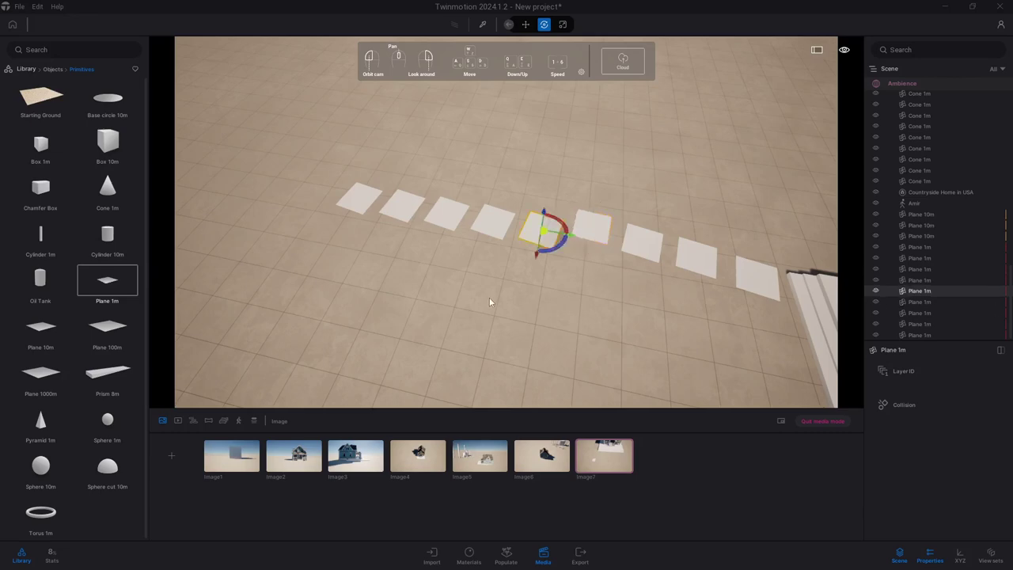
left_click(497, 237)
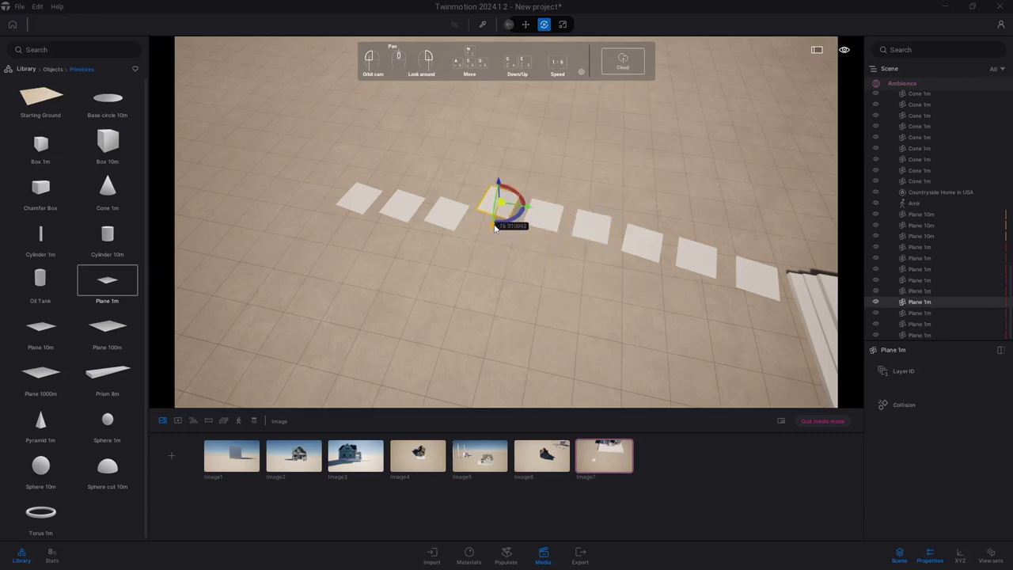
left_click(918, 313)
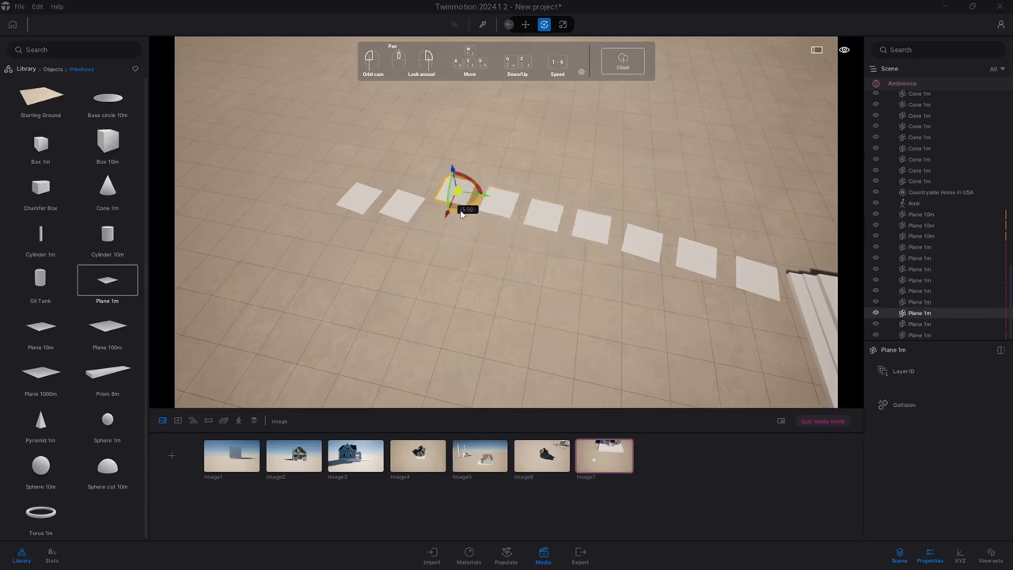
left_click(938, 323)
left_click(931, 335)
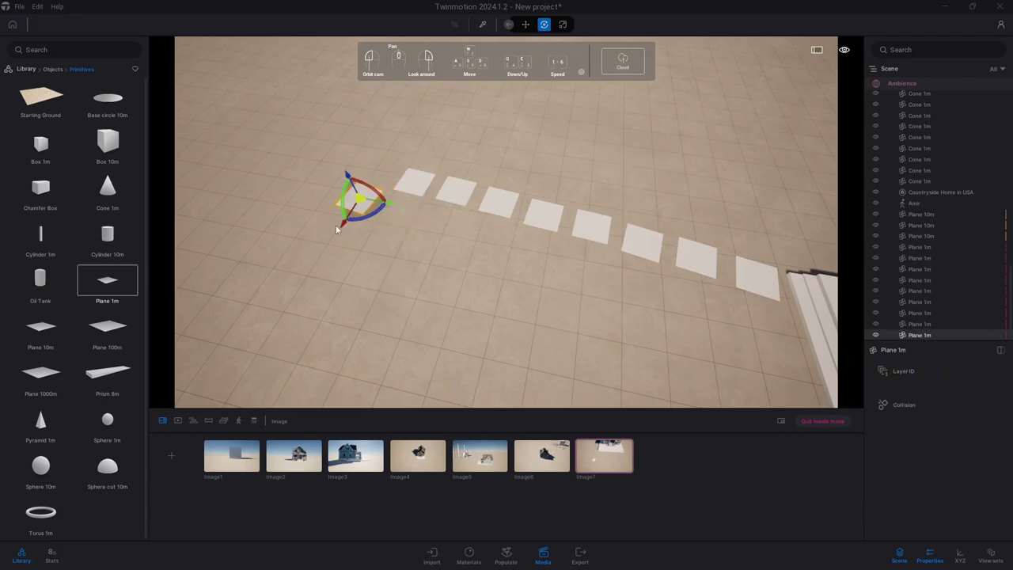
left_click(301, 462)
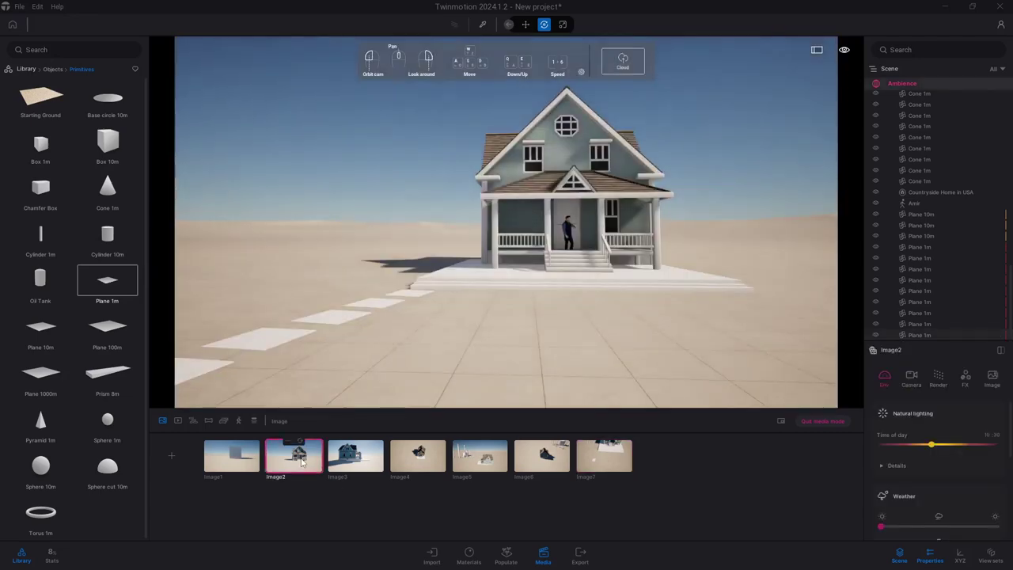
mouse_move(41, 96)
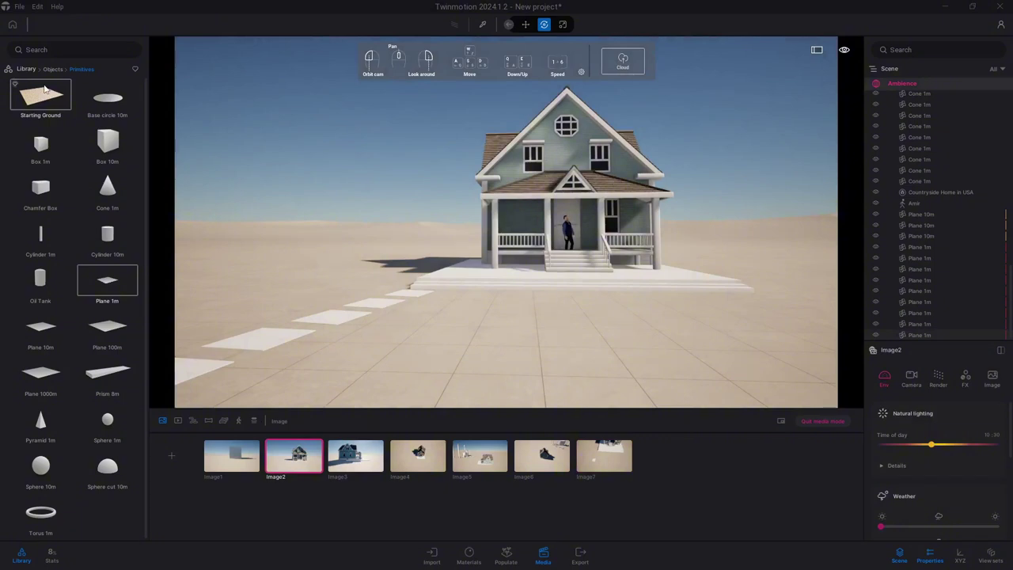
- Browse the Library from its root to Vegetation > Trees and scroll down to Eastern white pine
left_click(27, 70)
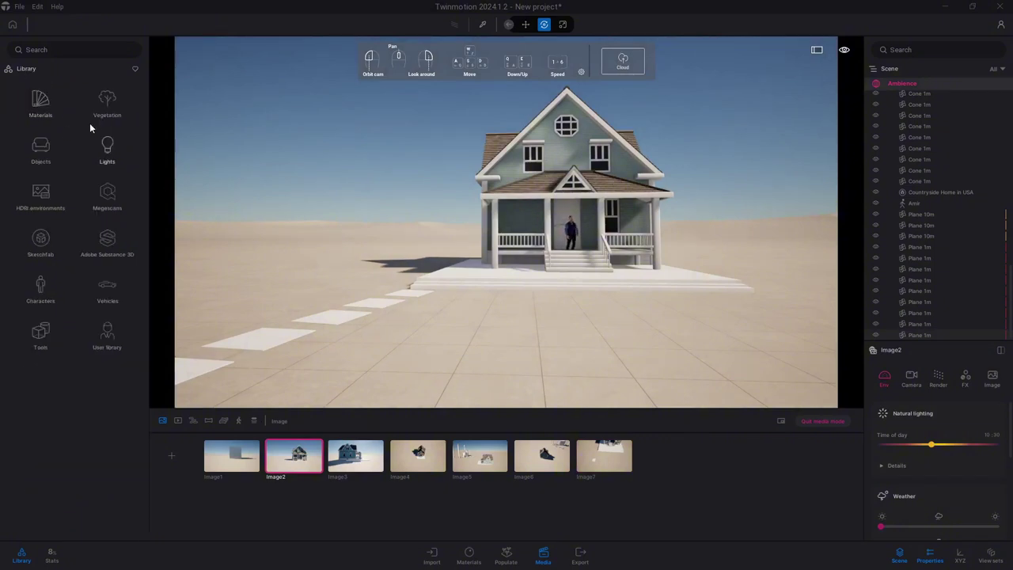
left_click(108, 101)
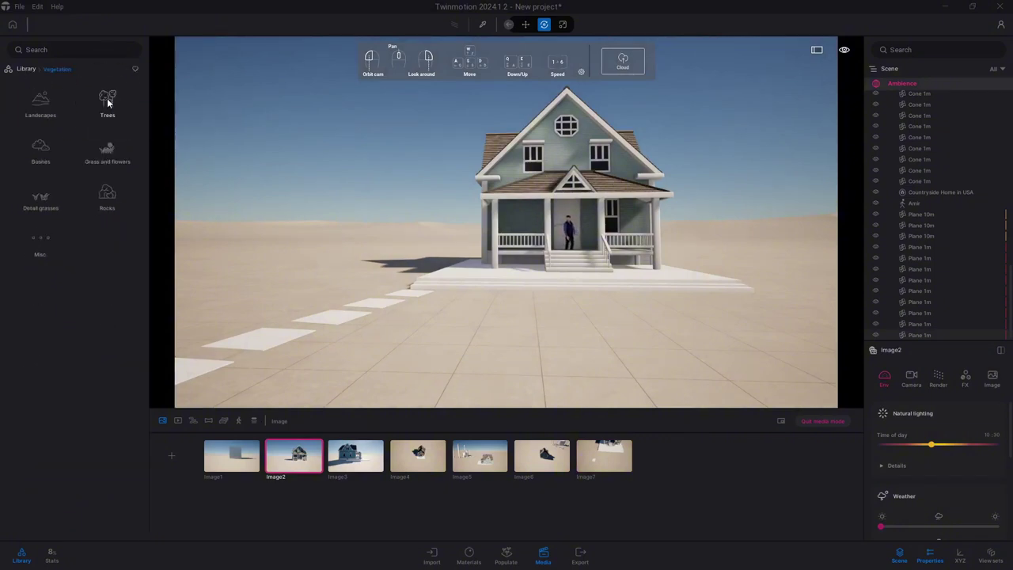
left_click(108, 100)
mouse_move(107, 423)
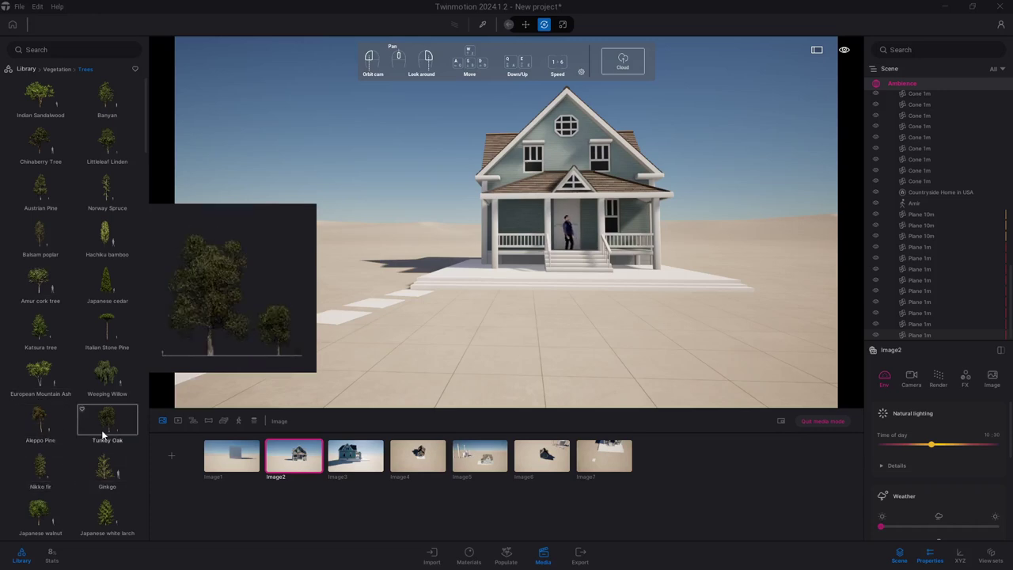
scroll(102, 430, "down", 4)
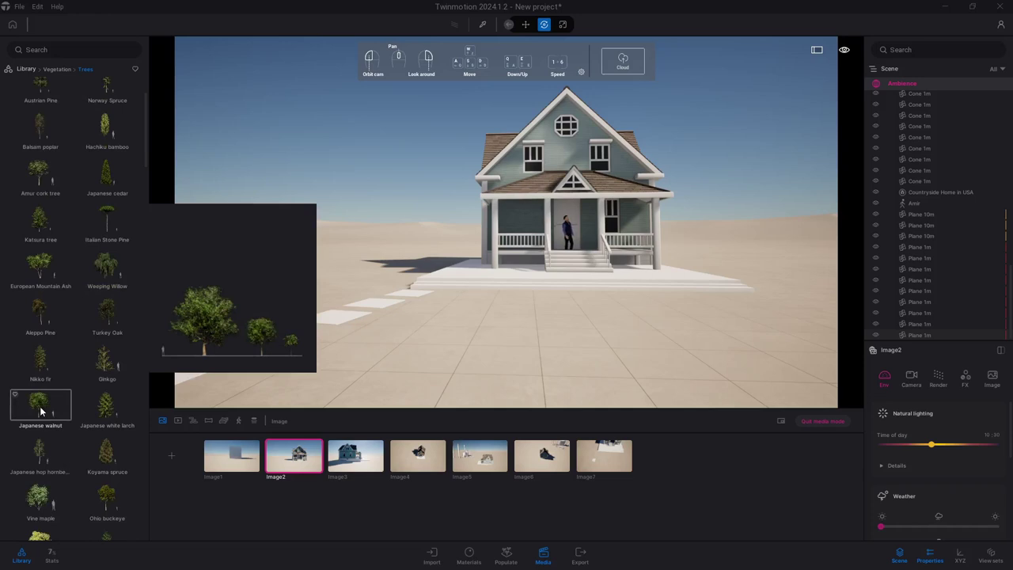
scroll(41, 413, "down", 2)
scroll(42, 411, "down", 1)
scroll(101, 478, "down", 2)
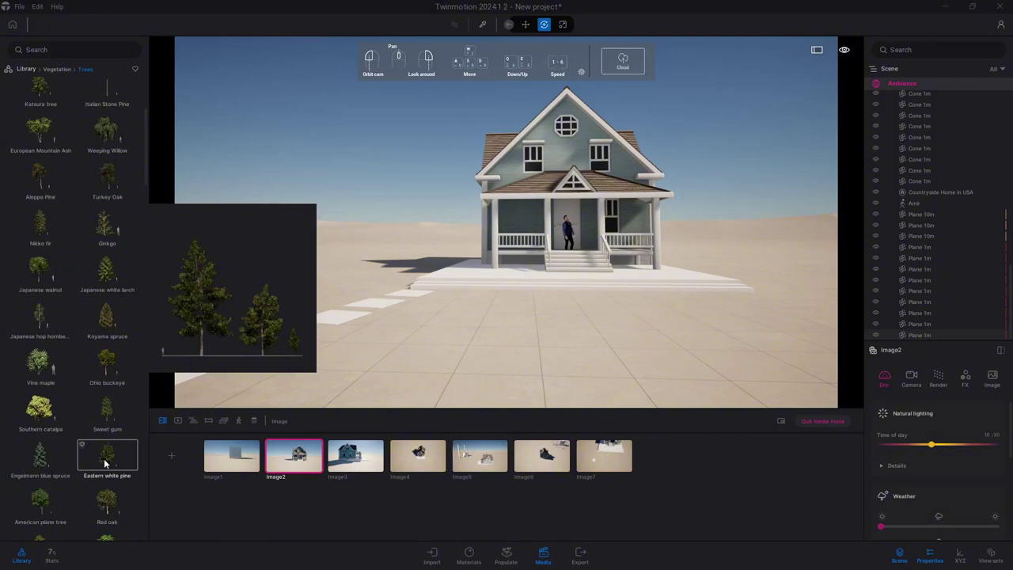
- Place an Eastern white pine front left and check it from the Image3, Image4 and Image6 views
mouse_move(105, 463)
left_mouse_down()
mouse_move(186, 348)
mouse_move(169, 342)
mouse_move(180, 346)
mouse_move(283, 215)
mouse_move(464, 249)
mouse_move(452, 266)
mouse_move(352, 252)
mouse_move(209, 261)
mouse_move(802, 271)
left_mouse_up()
left_click(355, 456)
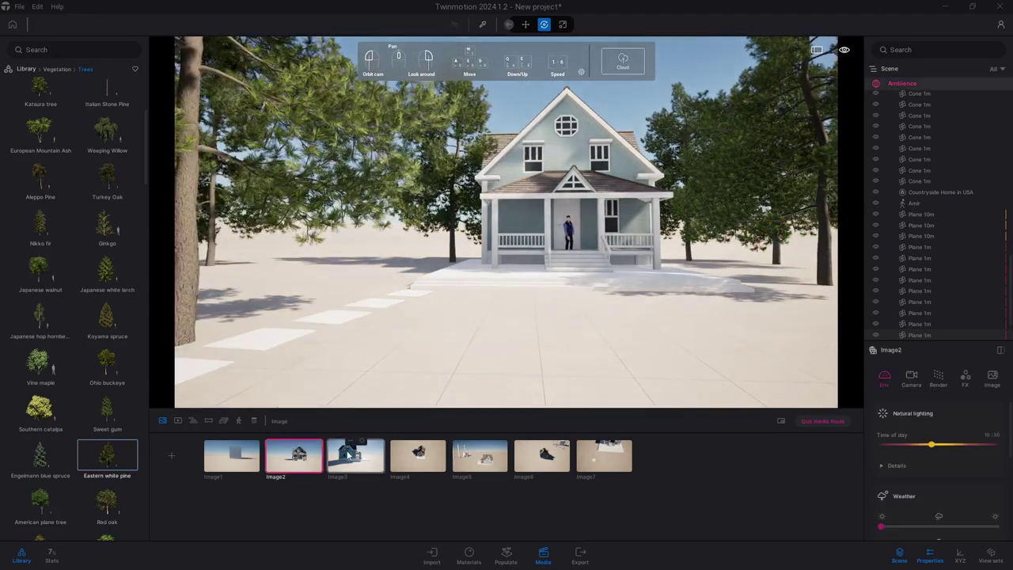
left_click(418, 456)
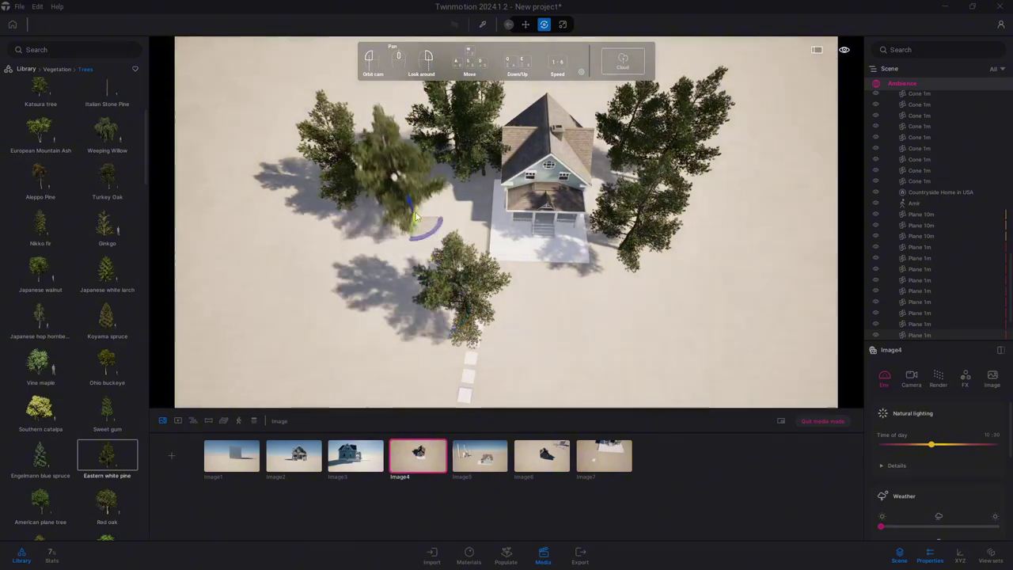
left_click(541, 456)
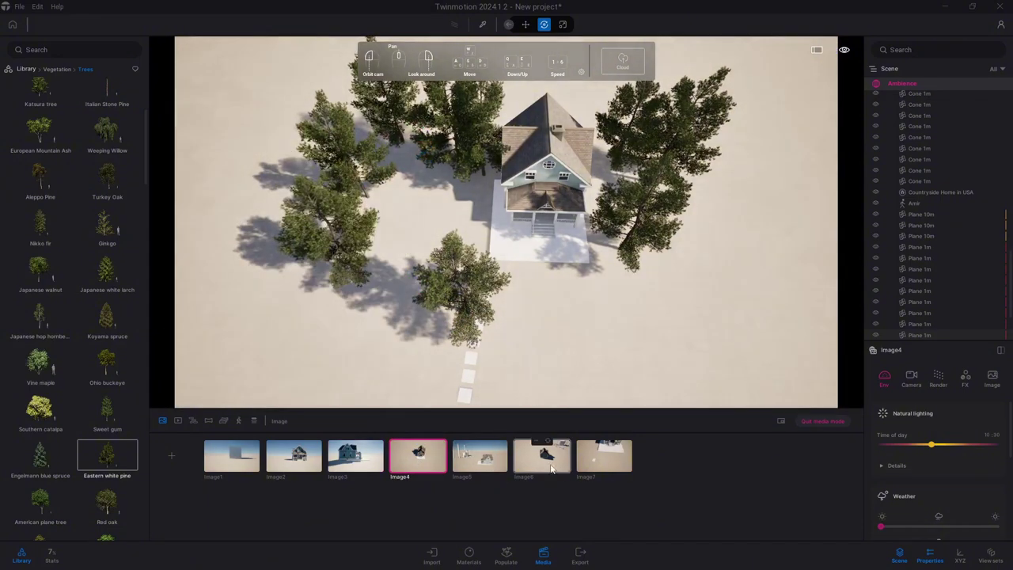
- Add two more pines near the house, then review Image7, Image6, Image3 and Image2
left_click(418, 341)
left_click(652, 372)
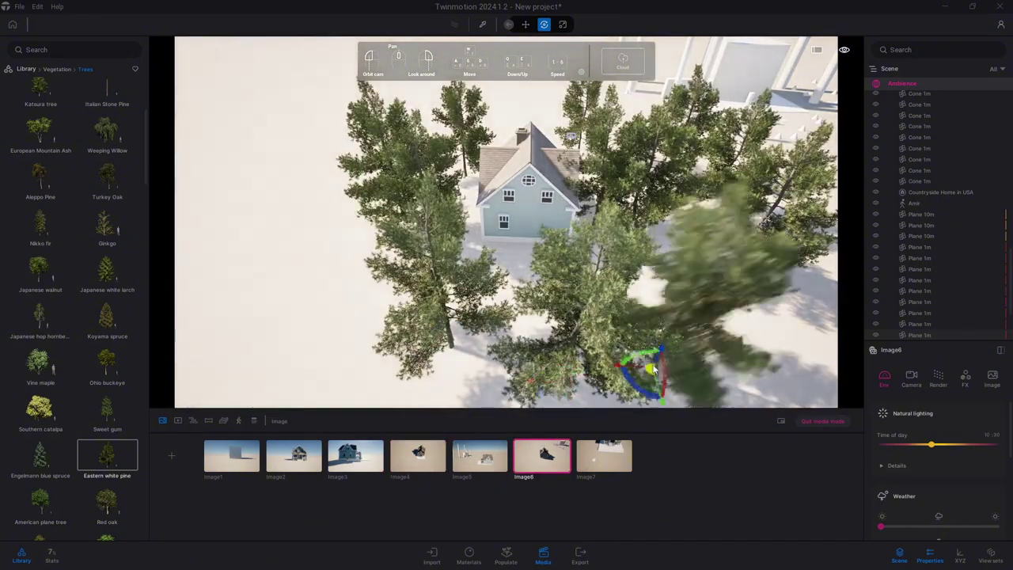
left_click(603, 456)
left_click(541, 456)
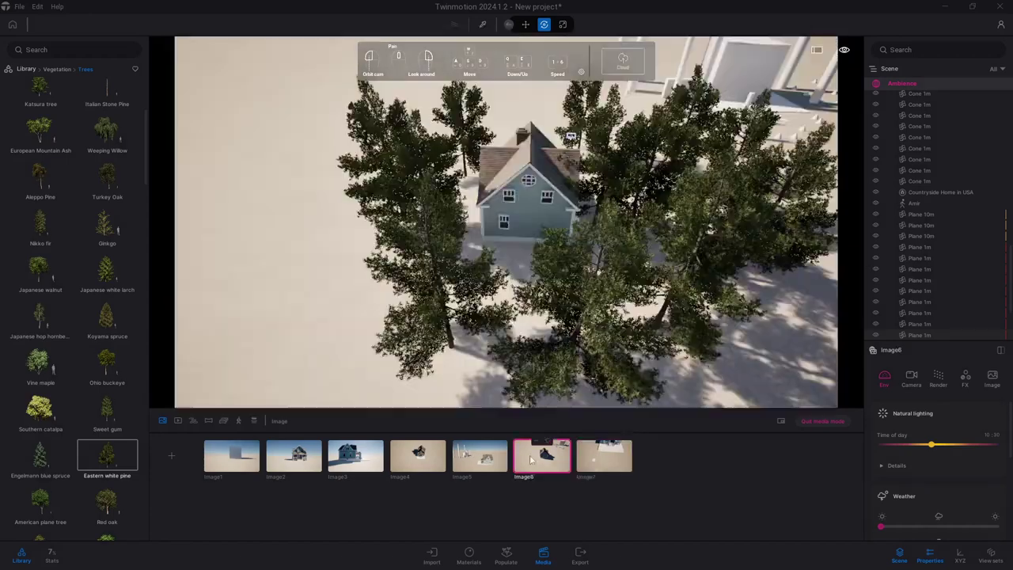
left_click(341, 459)
left_click(293, 457)
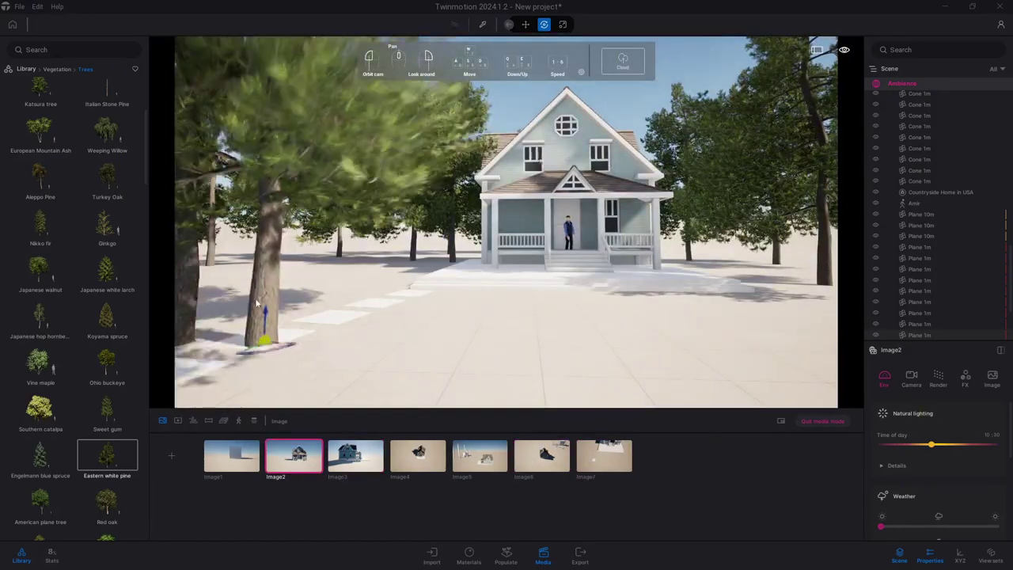
- Set the foreground pine's age to 100% and try Autumn and Winter before returning Season to Auto
left_click(265, 247)
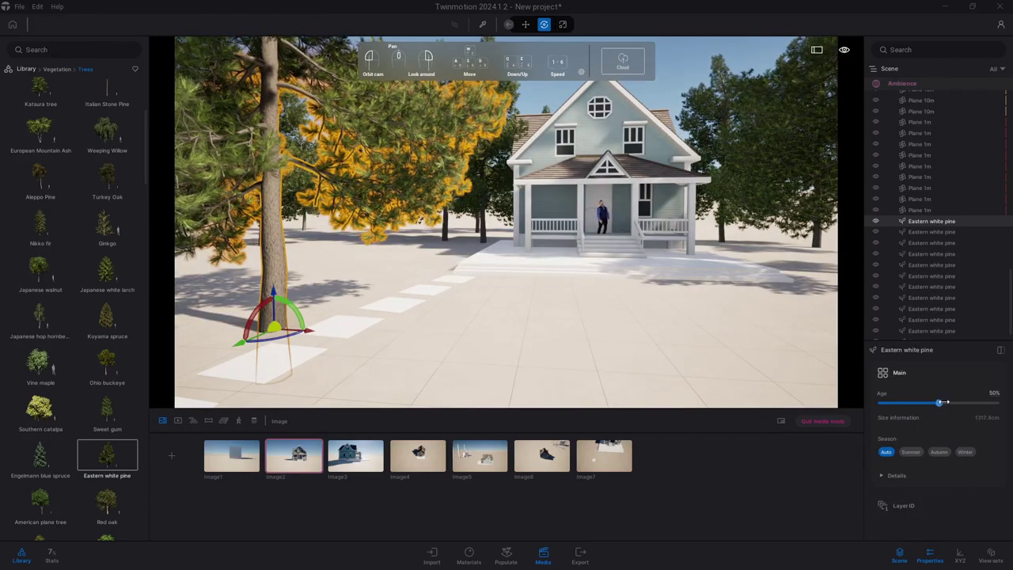
left_click_drag(941, 402, 998, 402)
left_click(938, 452)
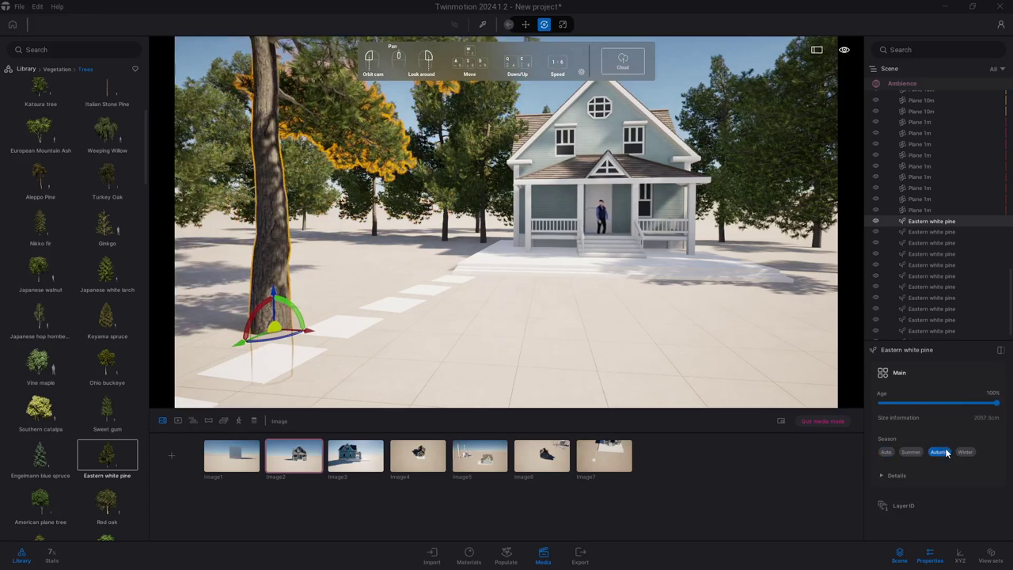
left_click(965, 452)
left_click(889, 452)
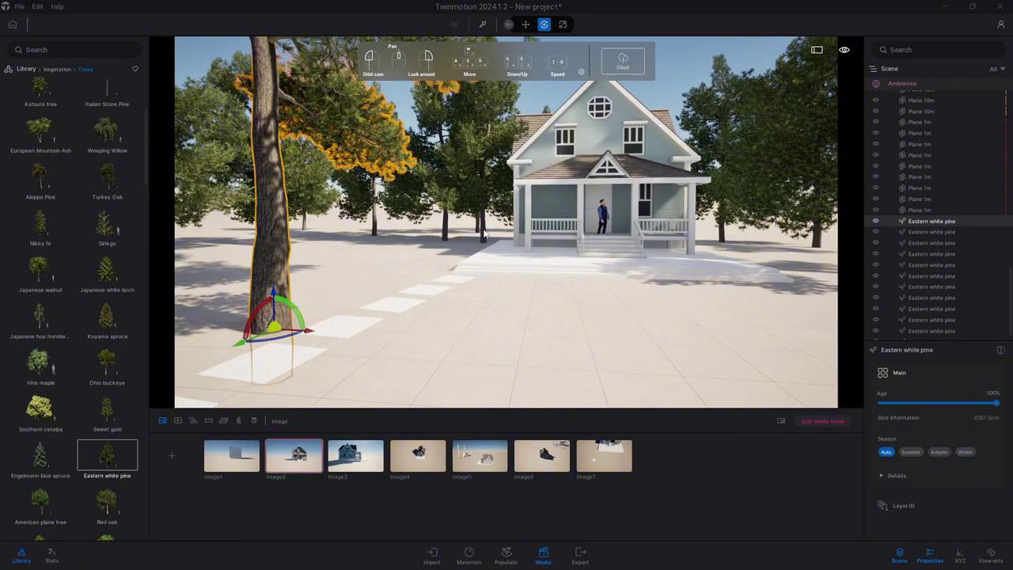
- Give another pine 48% age, select the remaining pines, and return to the Library root
left_click(486, 183)
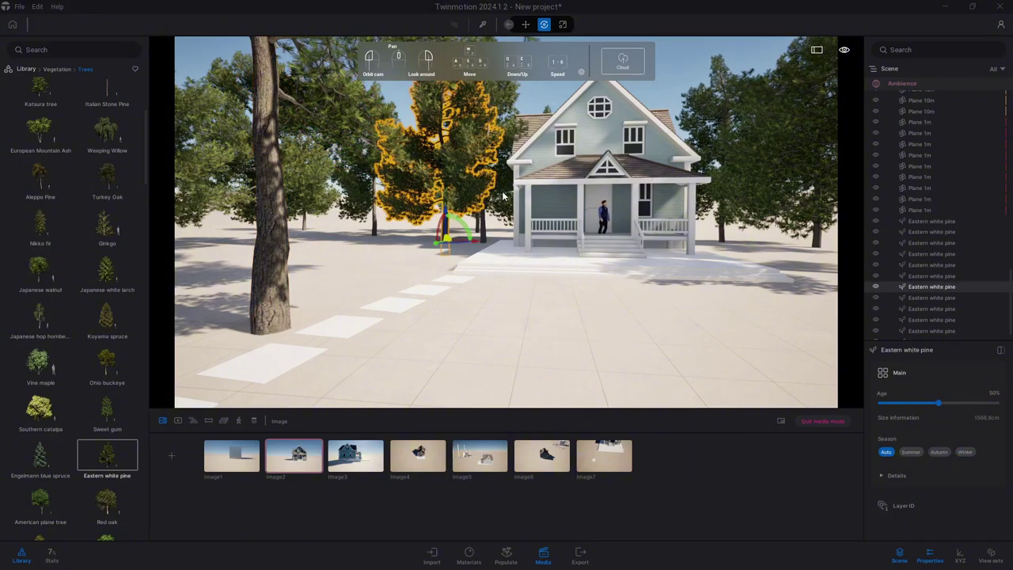
scroll(443, 356, "down", 2)
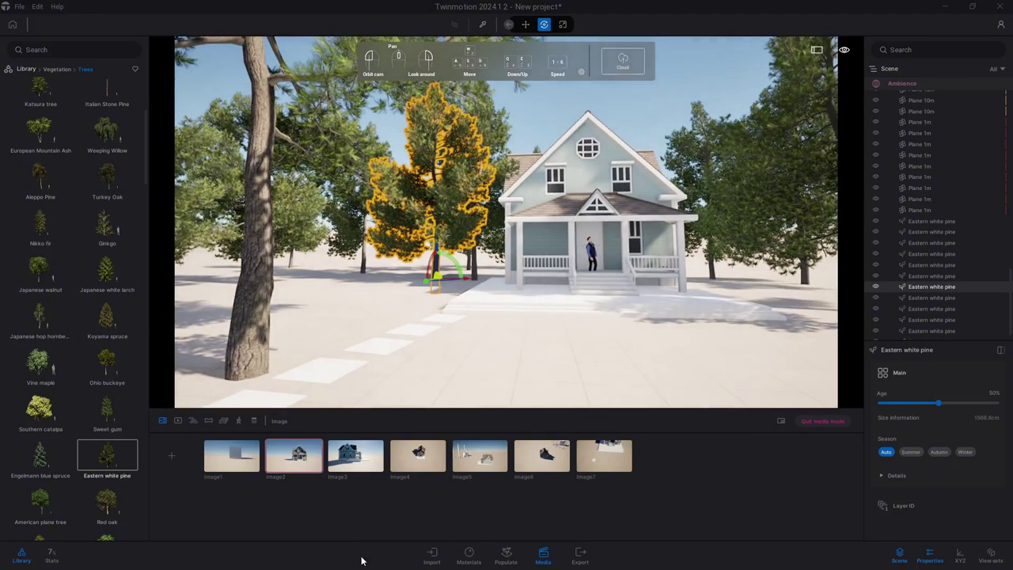
left_click(304, 464)
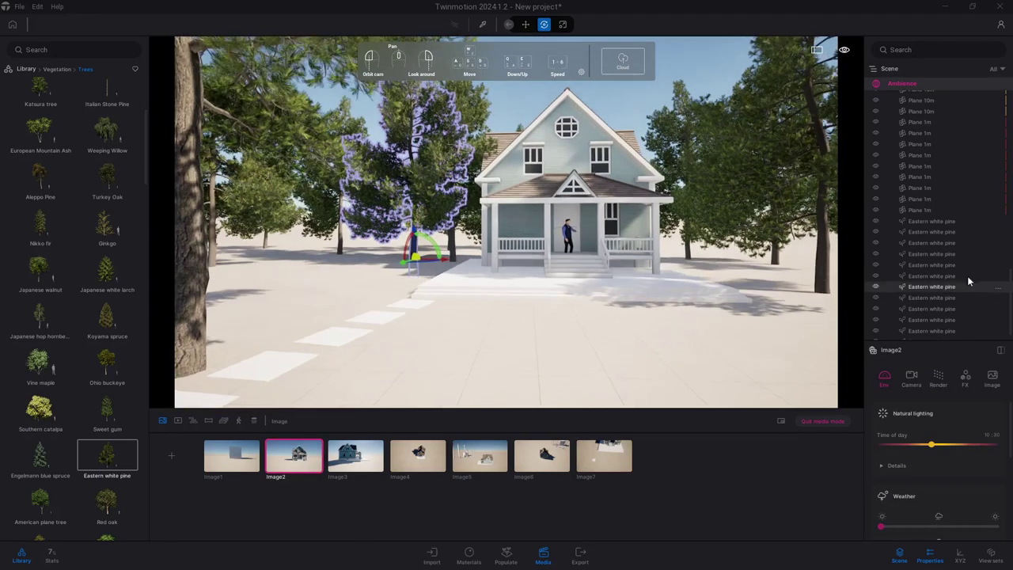
left_click_drag(939, 402, 1003, 385)
left_click(931, 253)
key("Down")
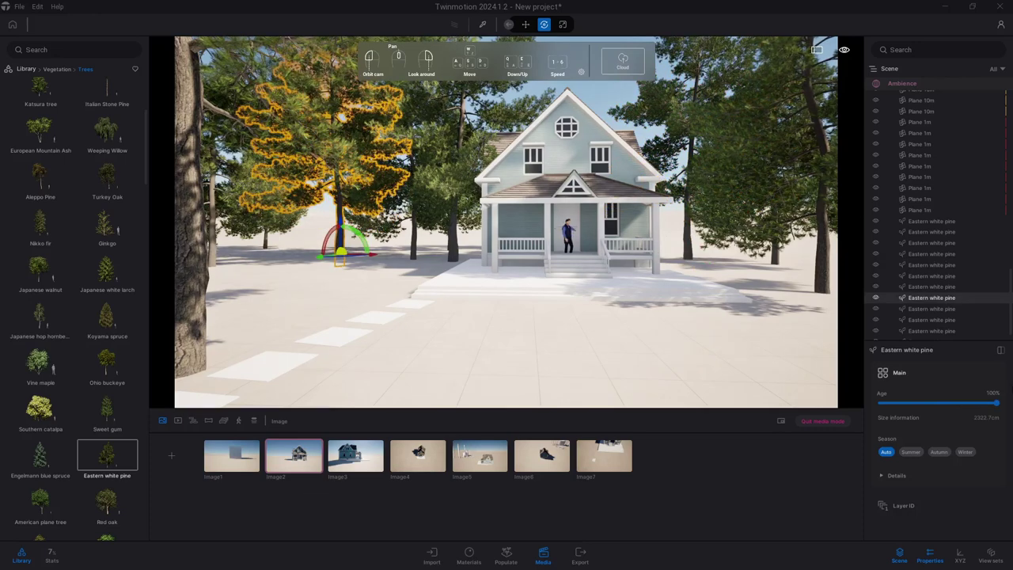
key("Down")
key("Down")
key("Down")
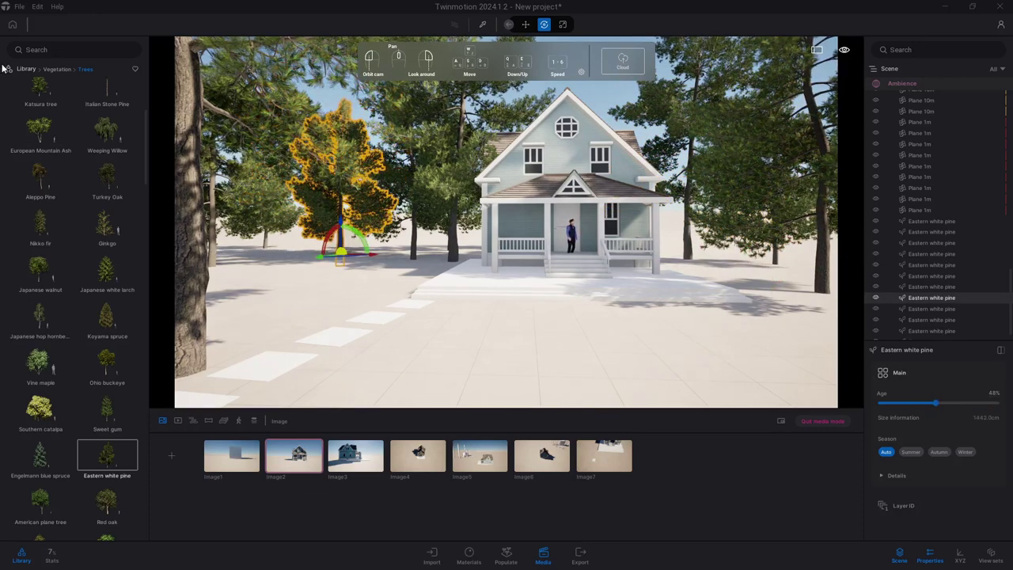
left_click(32, 72)
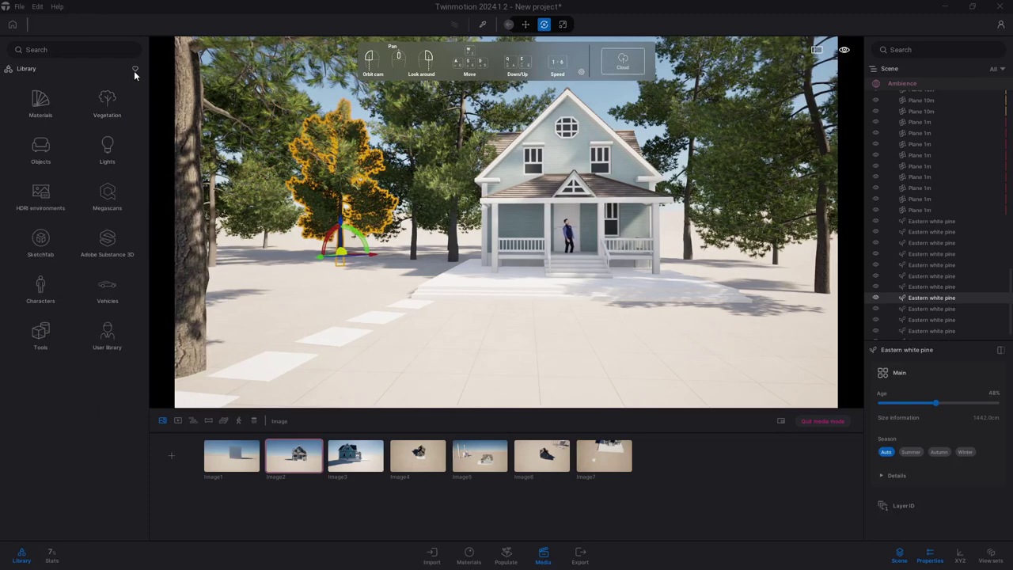
- Show the Library Favorites and scroll through them to Free Modular Shed with interior
left_click(133, 70)
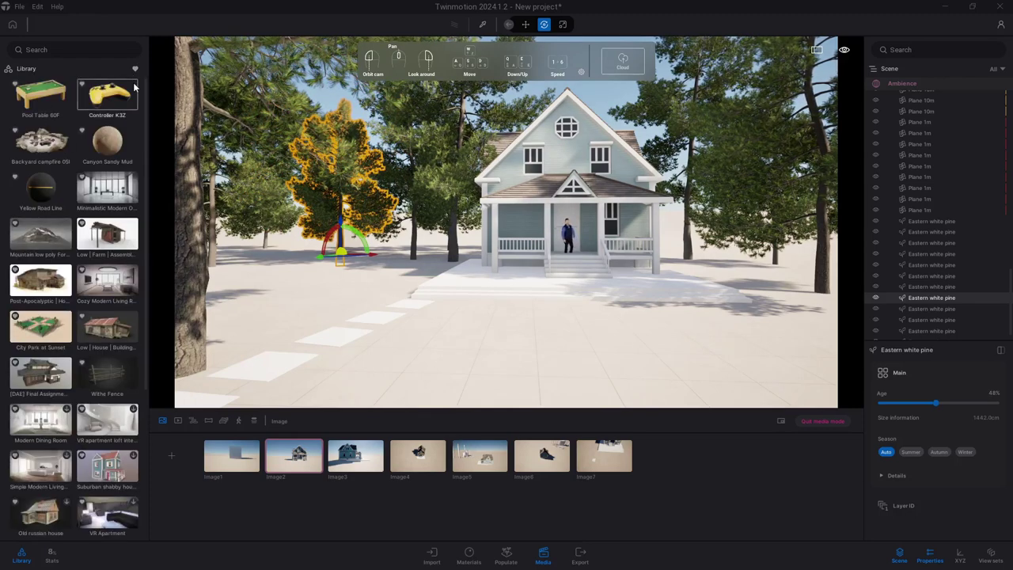
scroll(104, 273, "down", 1)
scroll(104, 273, "down", 2)
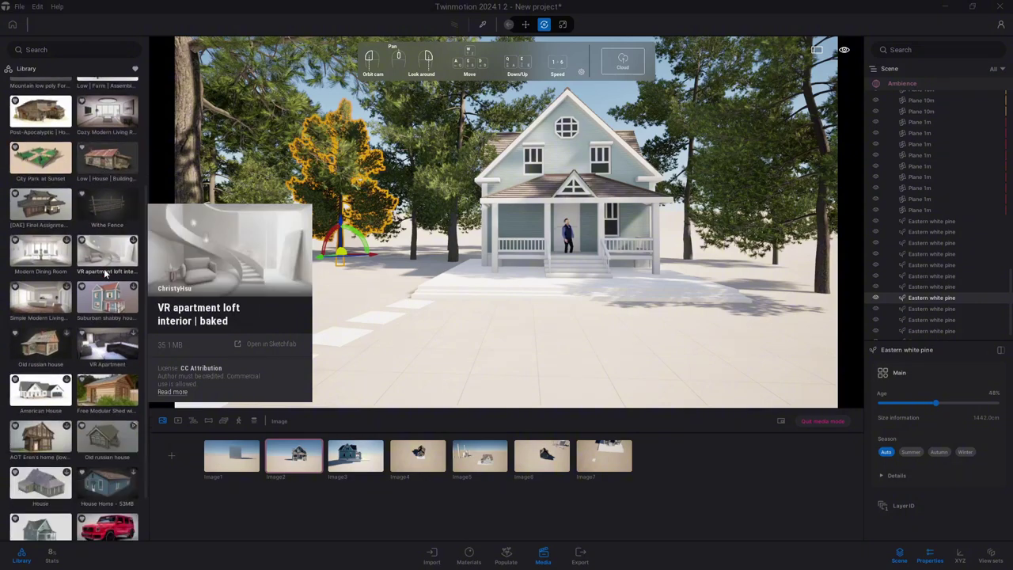
scroll(104, 273, "down", 1)
scroll(105, 273, "up", 1)
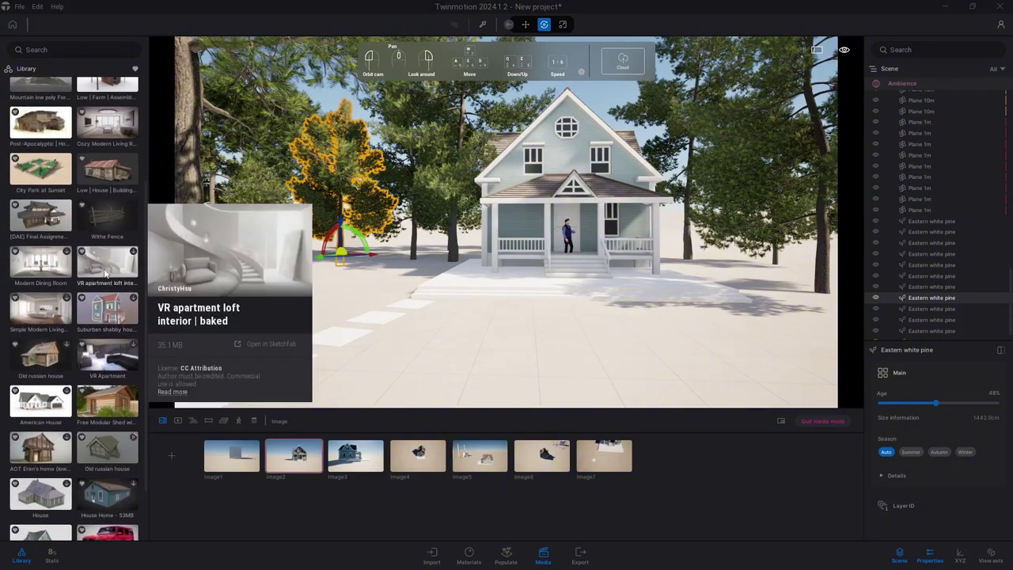
scroll(105, 273, "up", 2)
scroll(104, 273, "up", 1)
scroll(105, 273, "down", 1)
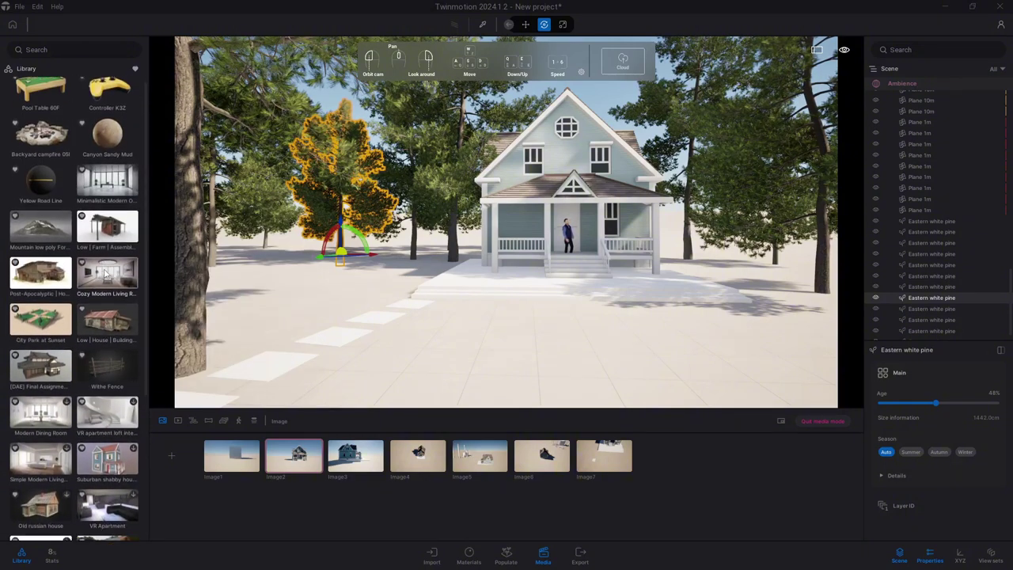
scroll(103, 273, "down", 2)
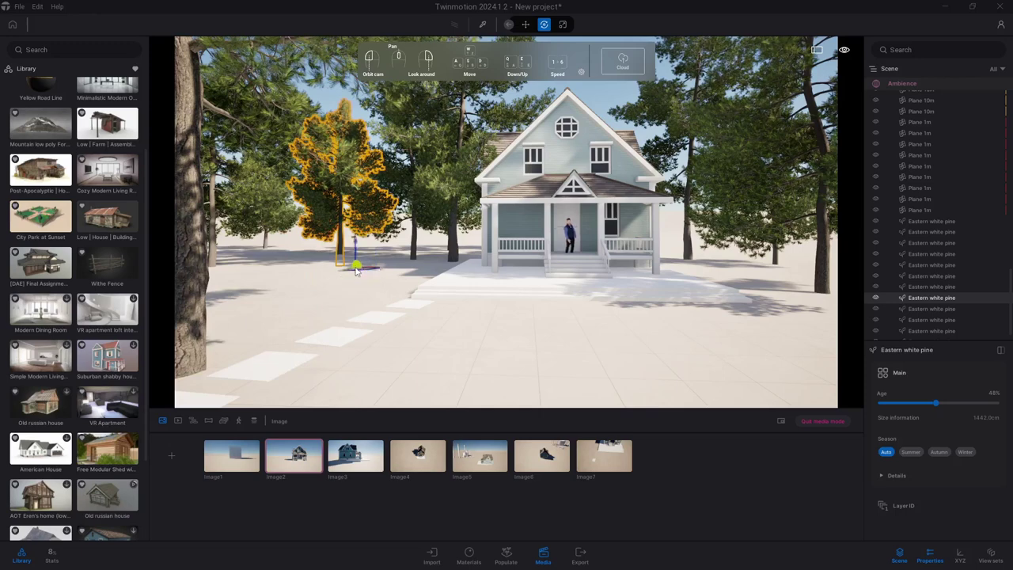
- Place the Free Modular Shed left of the house, rotate it about 75° then -32°, and push it back
left_click_drag(356, 267, 356, 272, "ctrl")
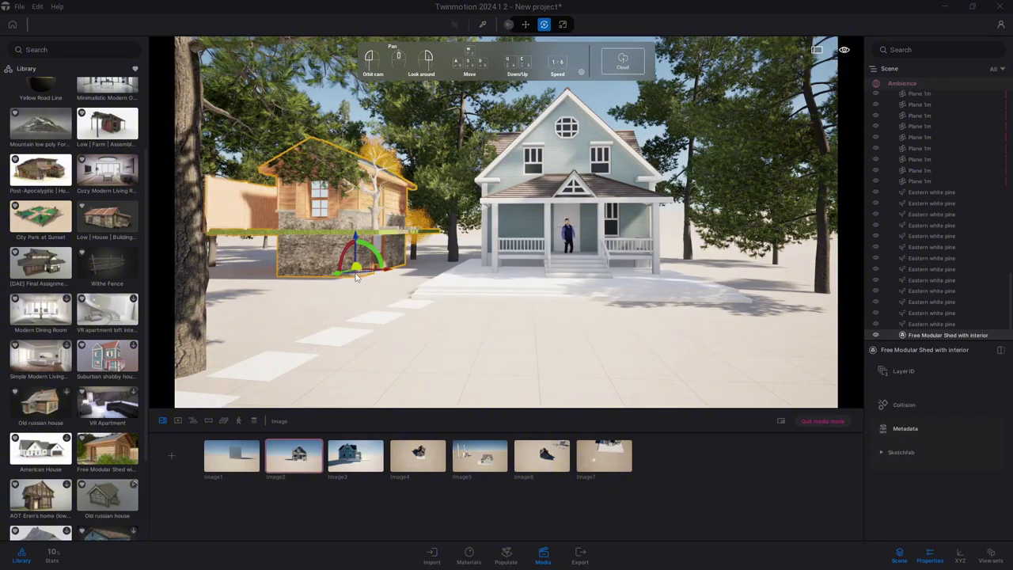
left_click(357, 275)
left_click_drag(356, 276, 296, 287)
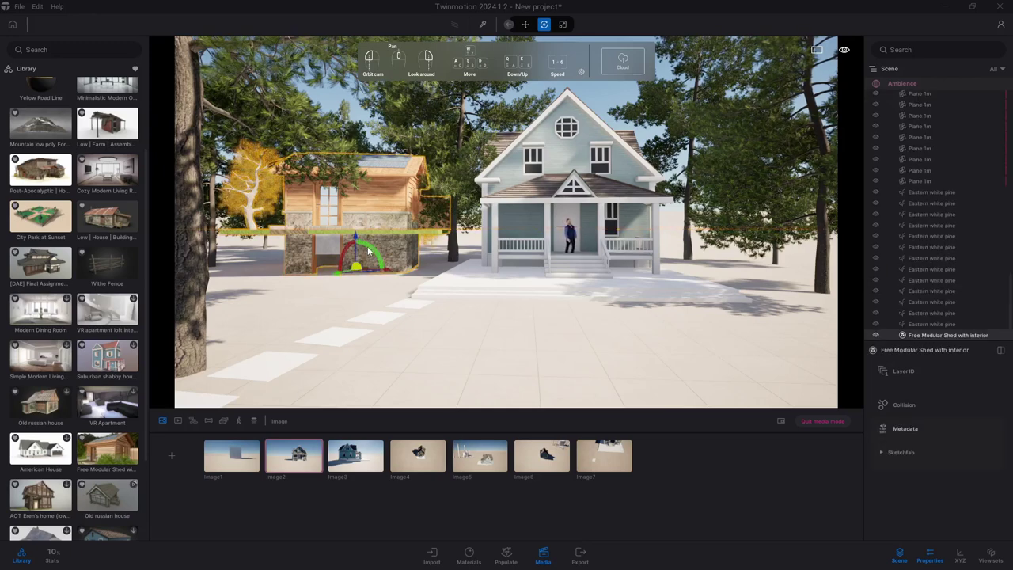
mouse_move(368, 250)
left_mouse_down()
mouse_move(342, 274)
mouse_move(368, 253)
left_mouse_up()
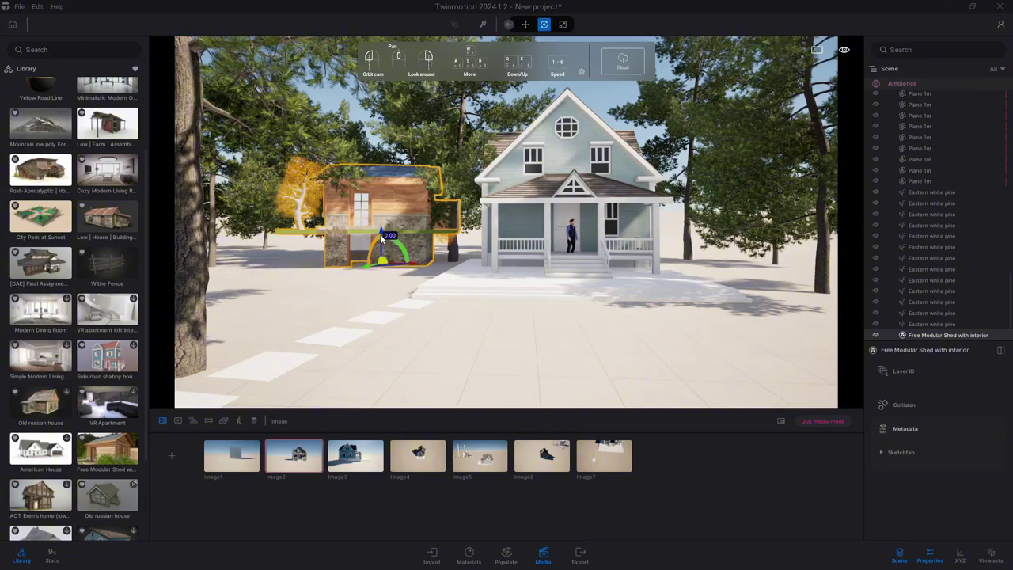
left_click_drag(382, 240, 381, 265)
left_click(284, 459)
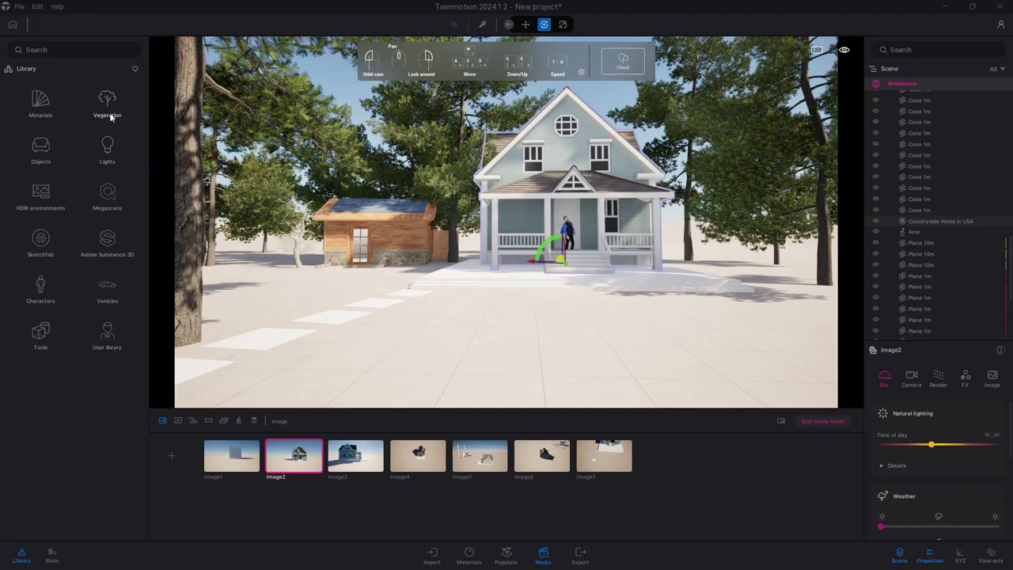
- Drag a Plane 1m from Objects > Primitives onto the ground right of the path
left_click(40, 149)
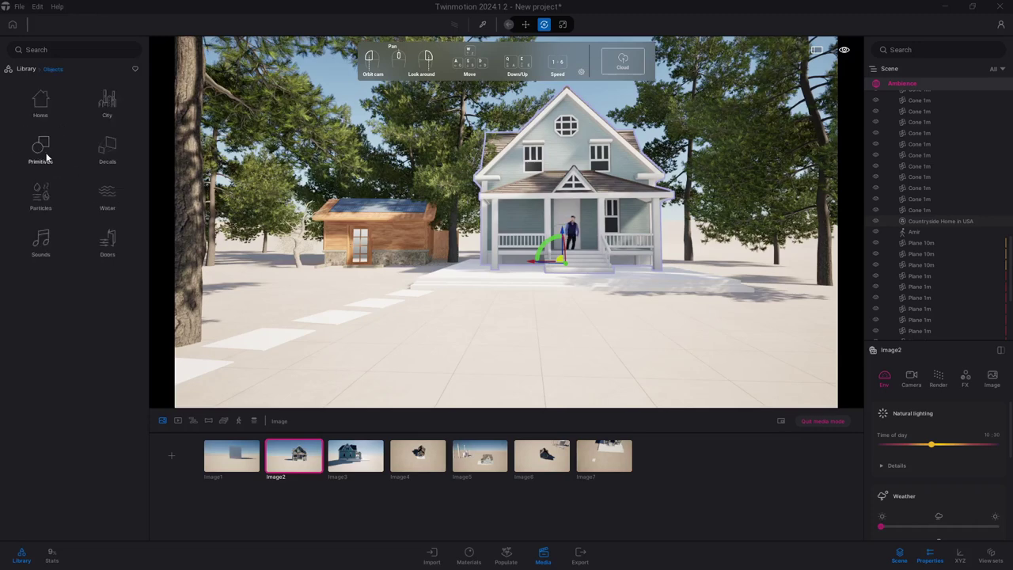
left_click(43, 150)
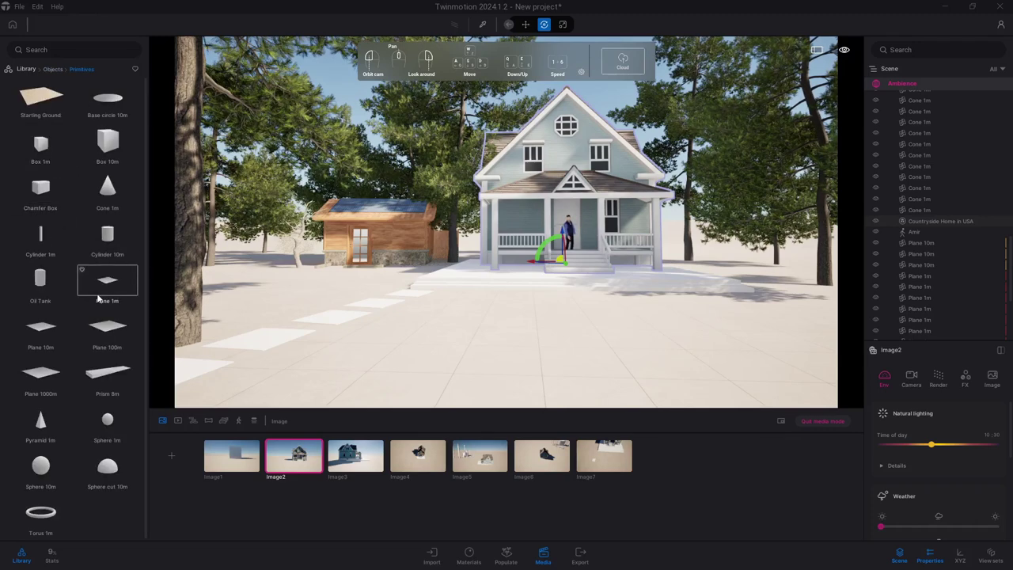
mouse_move(103, 287)
left_mouse_down()
mouse_move(730, 316)
mouse_move(695, 326)
mouse_move(746, 312)
mouse_move(667, 325)
mouse_move(697, 358)
mouse_move(638, 332)
mouse_move(635, 316)
mouse_move(639, 328)
mouse_move(356, 378)
mouse_move(784, 344)
mouse_move(710, 355)
mouse_move(535, 350)
mouse_move(63, 151)
left_mouse_up()
- Browse the Library to Objects > Home > Backyard > Chairs and pick Backyard chair WXP
left_click(52, 70)
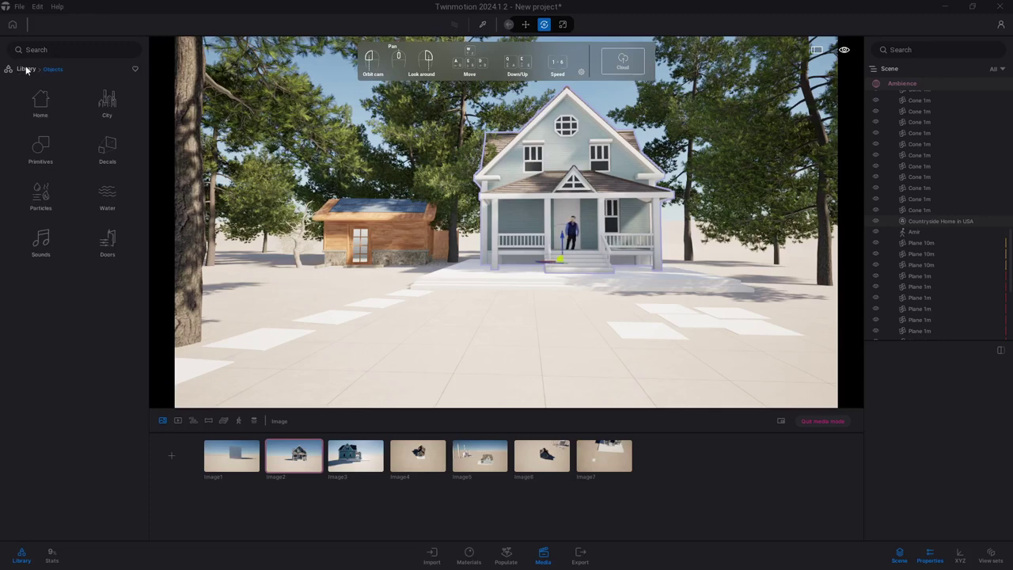
left_click(26, 69)
left_click(43, 157)
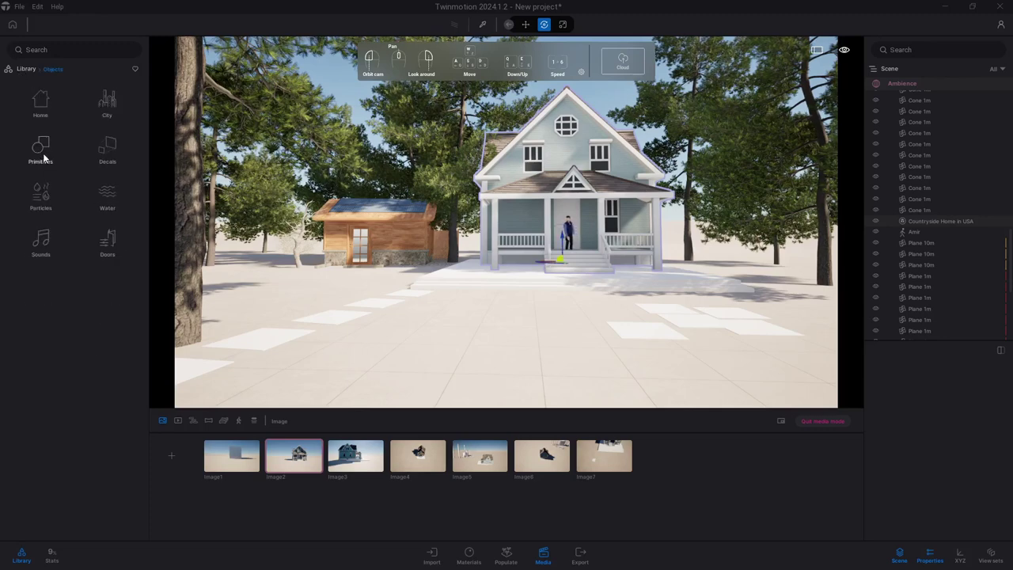
left_click(42, 105)
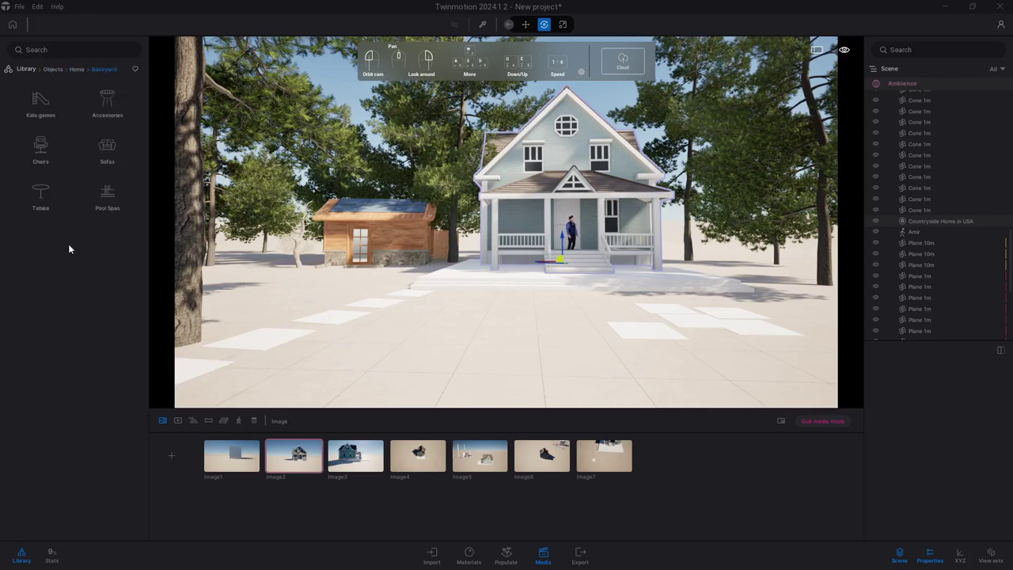
left_click(45, 298)
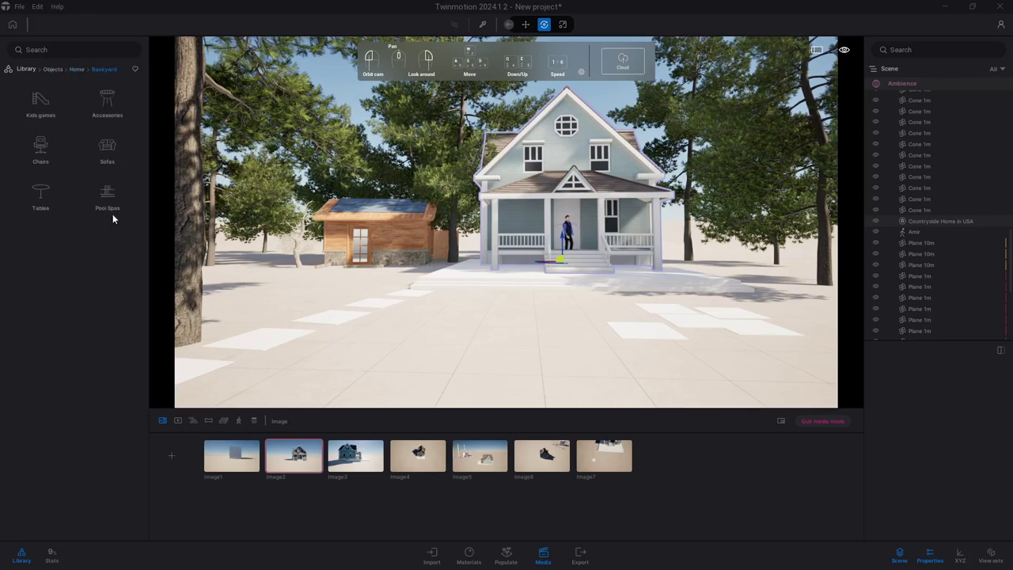
left_click(41, 147)
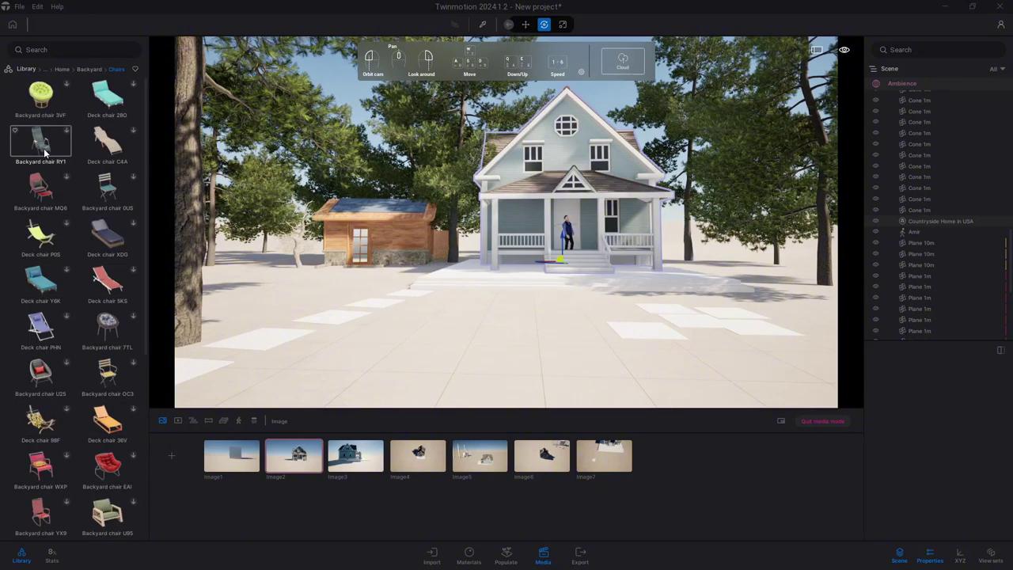
scroll(73, 341, "down", 2)
scroll(74, 340, "down", 1)
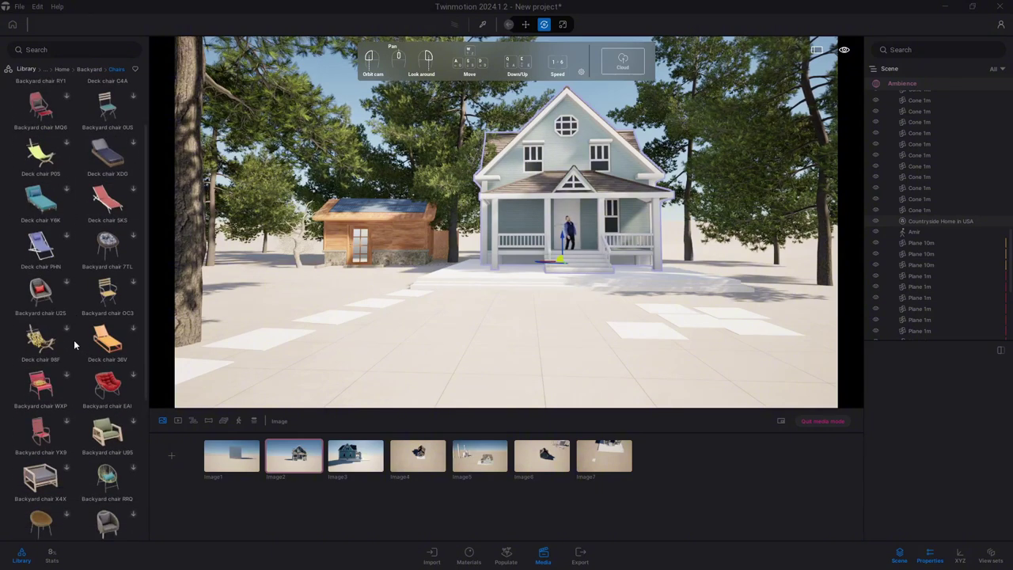
scroll(73, 340, "down", 1)
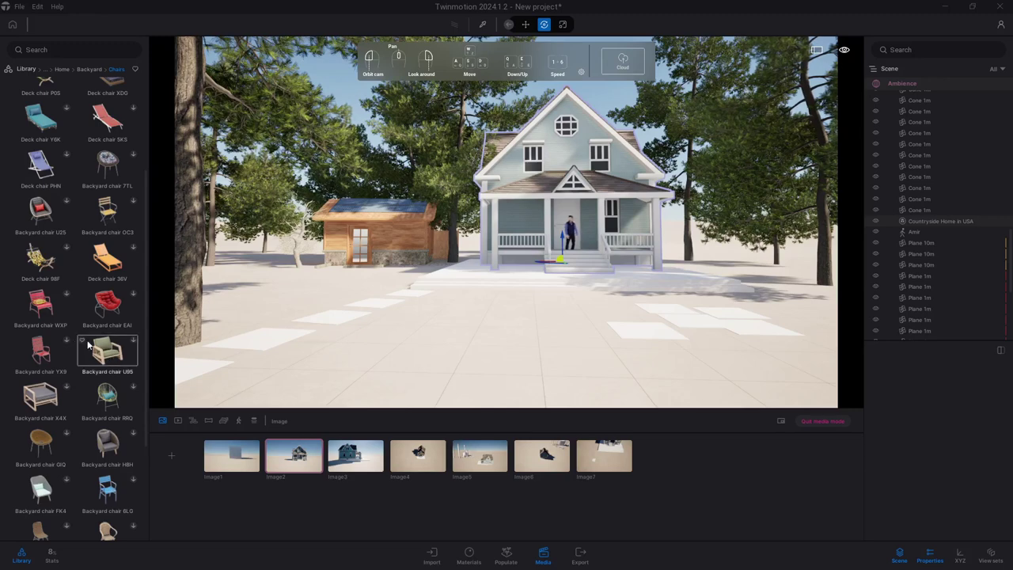
left_click(61, 312)
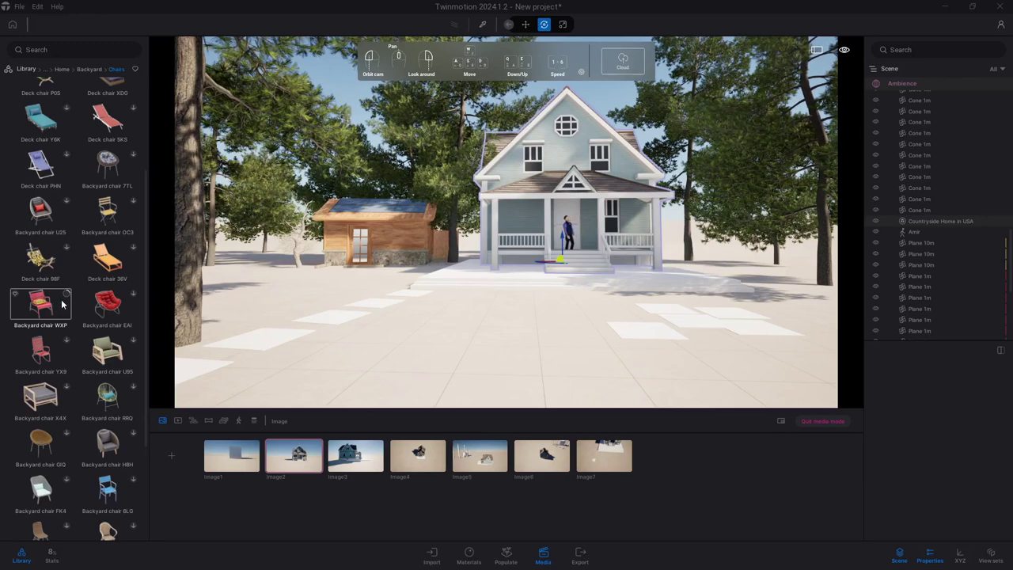
left_click(59, 314)
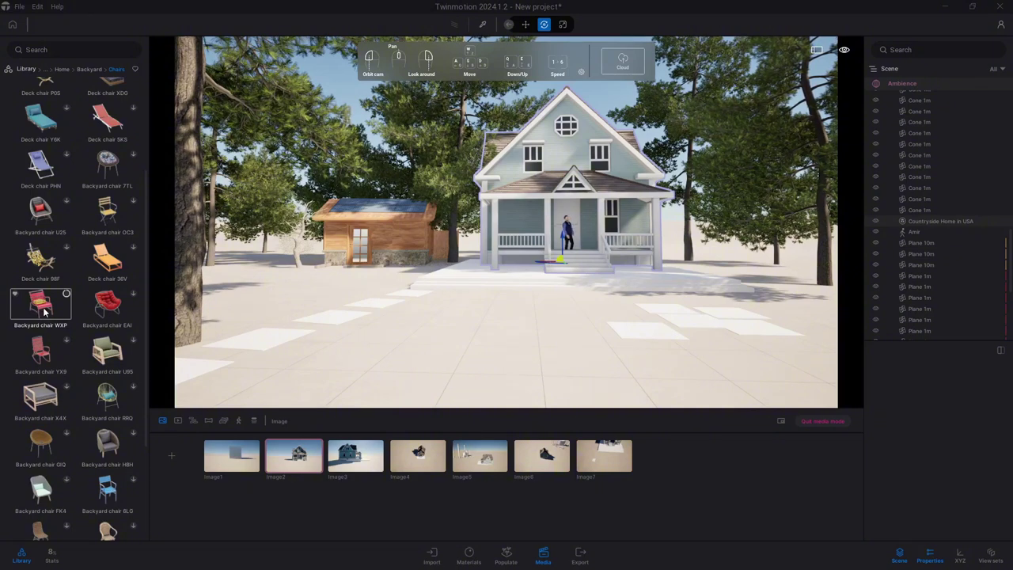
- Place two red Backyard chair WXP side by side before the house, turning one about 30°
left_click_drag(45, 313, 616, 311)
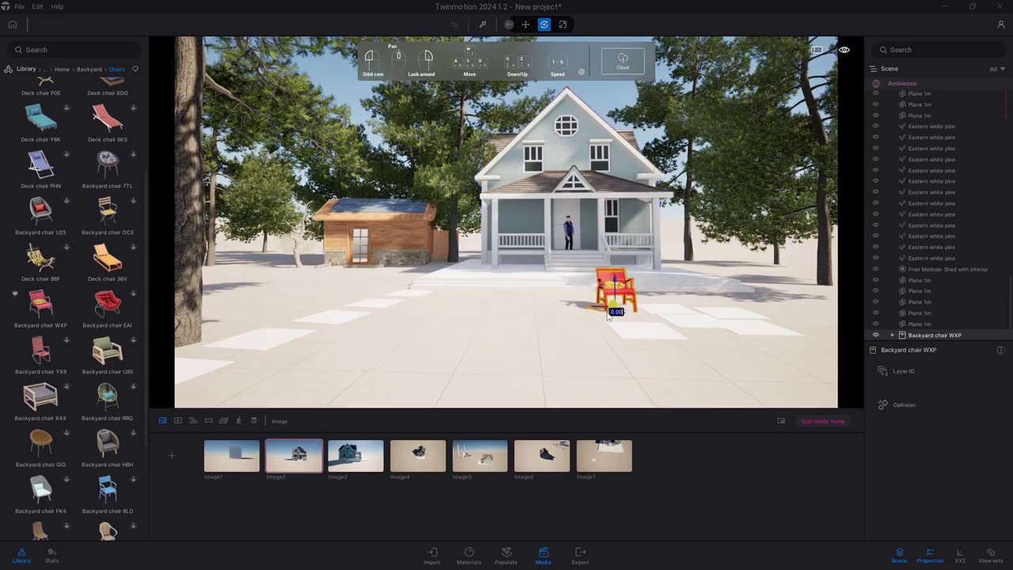
left_click_drag(608, 315, 634, 322)
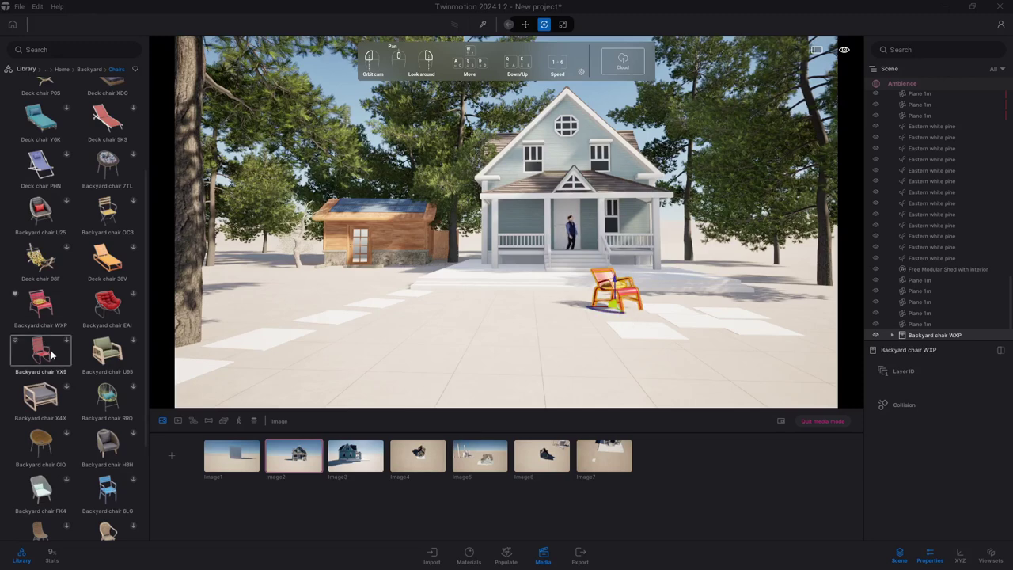
left_click_drag(40, 303, 577, 324)
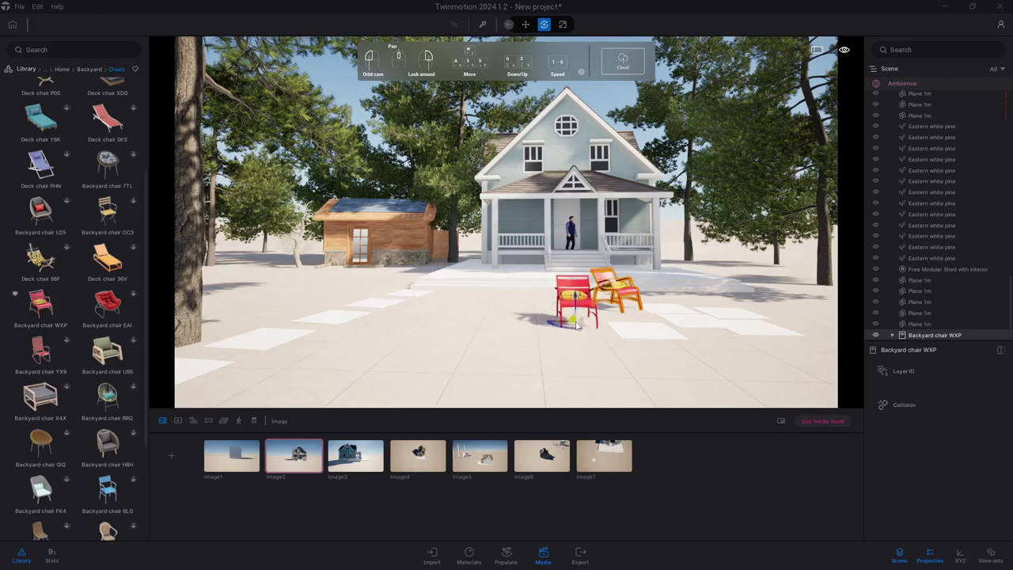
left_click_drag(577, 325, 600, 343)
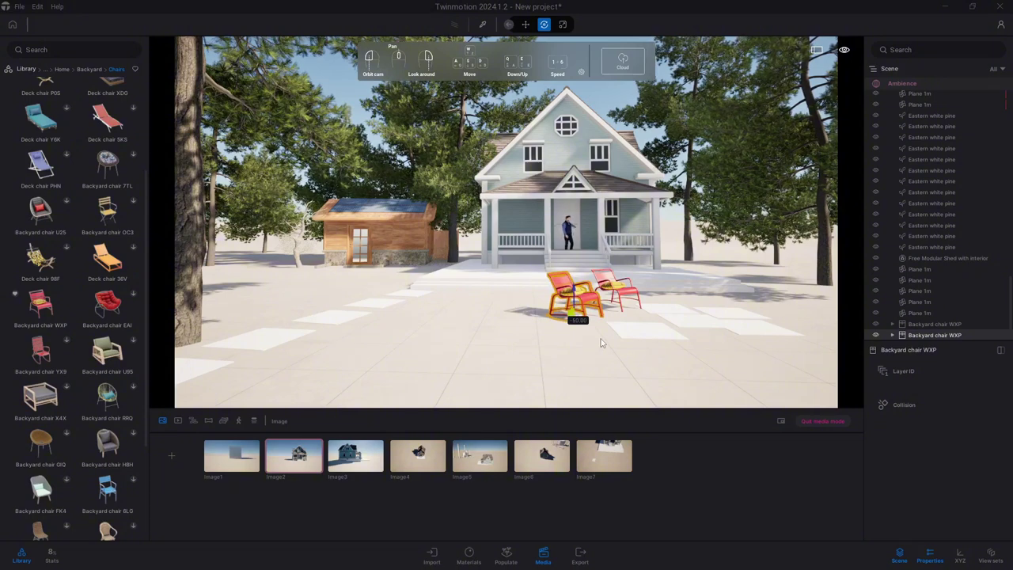
left_click_drag(600, 343, 597, 343)
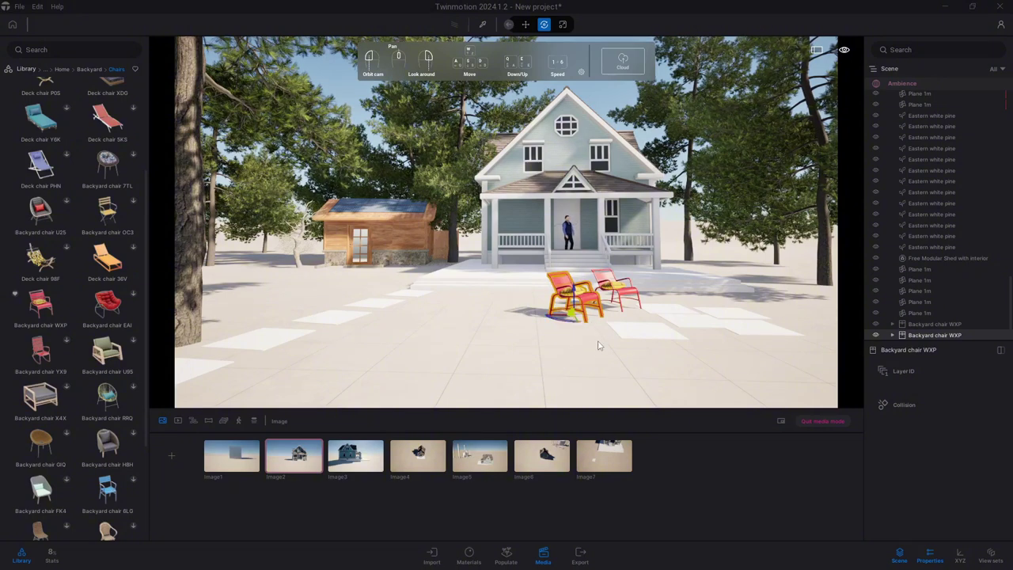
- Place a Backyard campfire from Backyard > Accessories beside the chairs
left_click(87, 69)
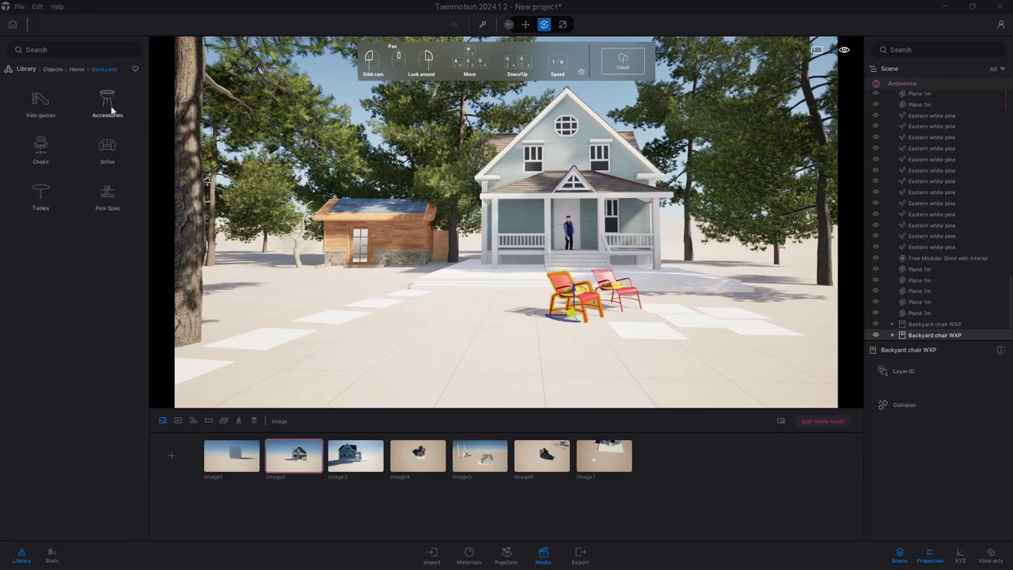
left_click(104, 100)
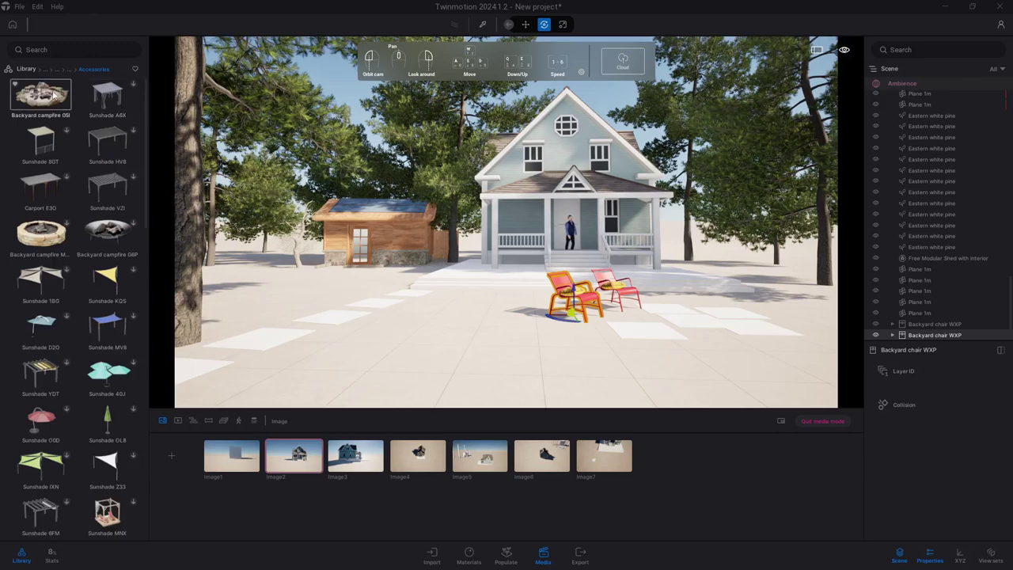
left_click_drag(52, 94, 668, 329)
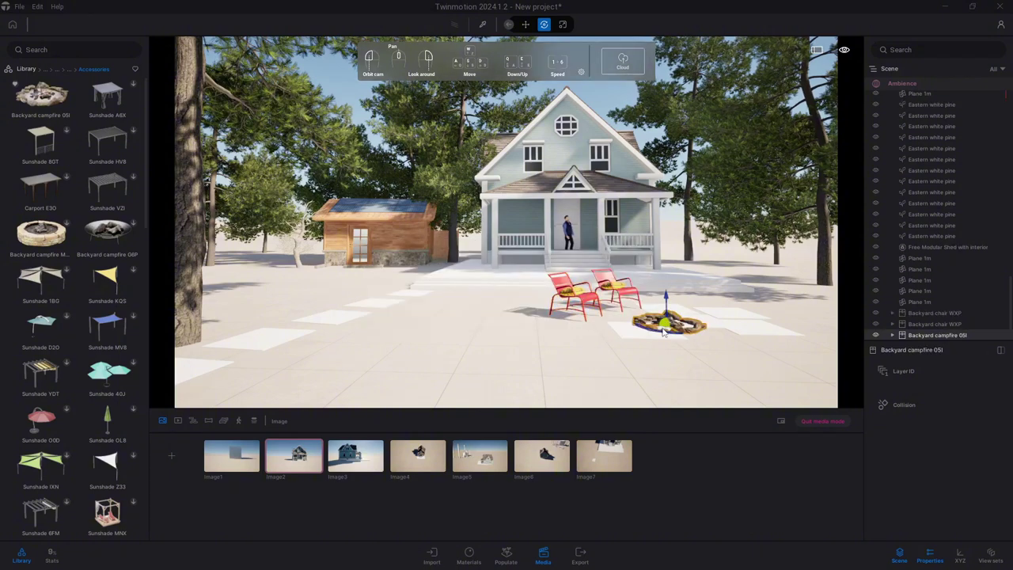
- Drop a Small fire from Objects > Particles into the campfire
left_click(25, 69)
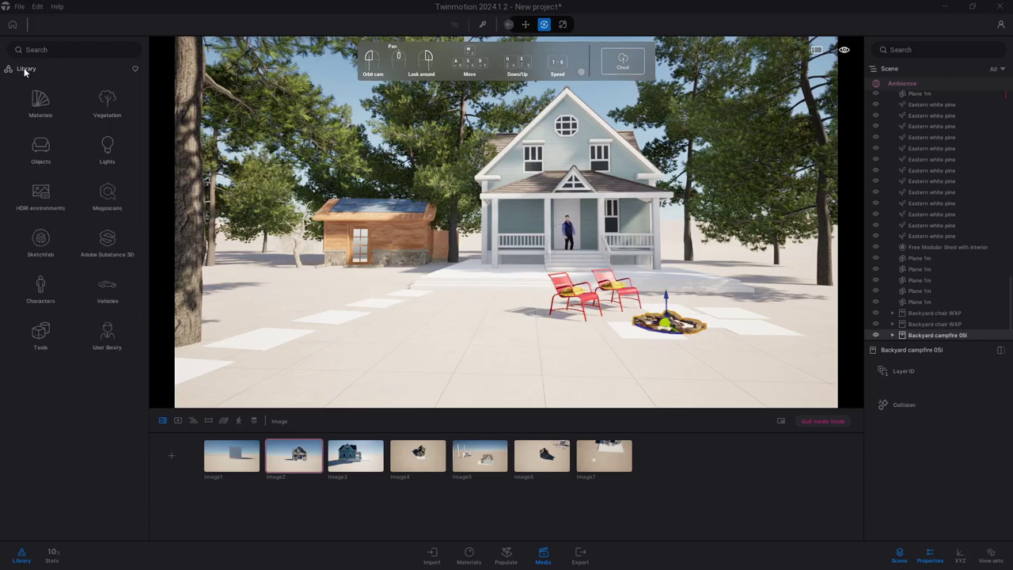
left_click(40, 154)
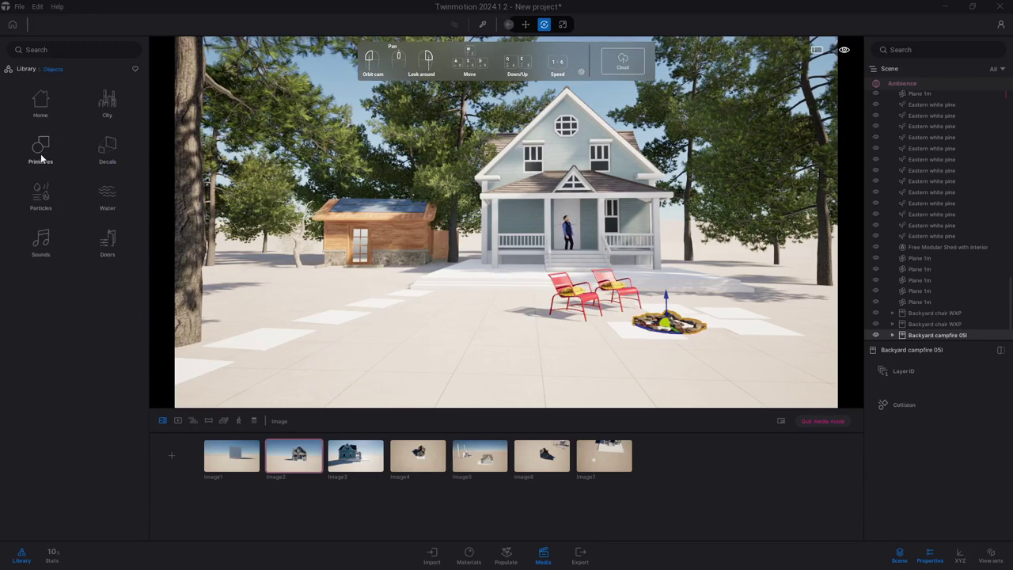
left_click(41, 194)
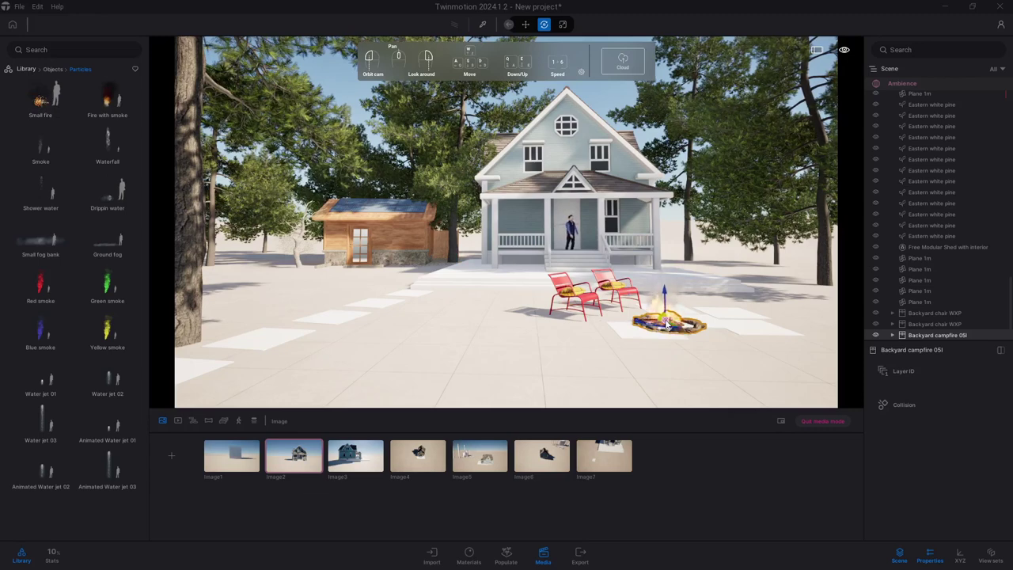
left_click_drag(667, 324, 667, 324)
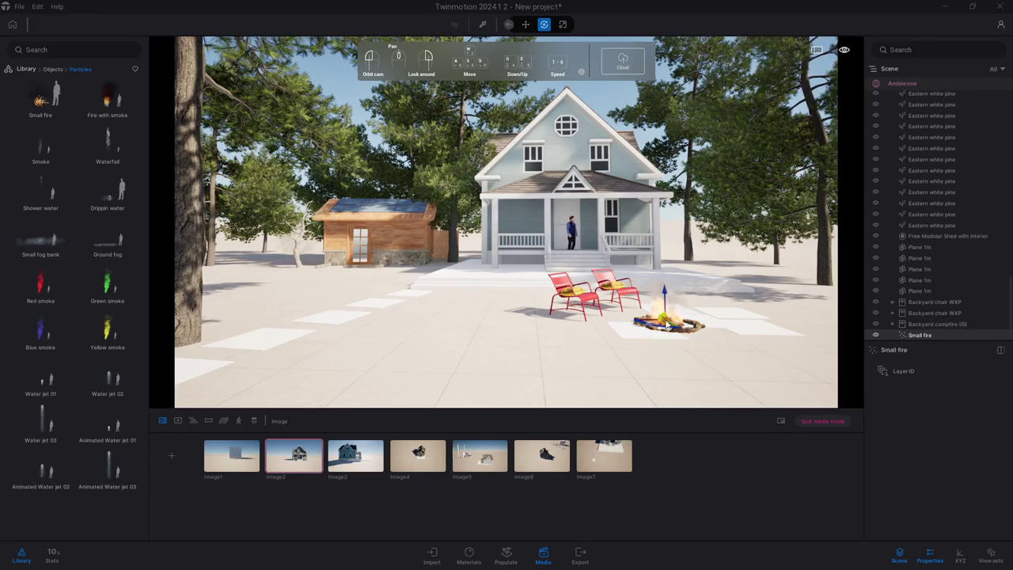
- Apply Forest ground 2 from Materials > Ground > Nature to the ground around the house
left_click(26, 69)
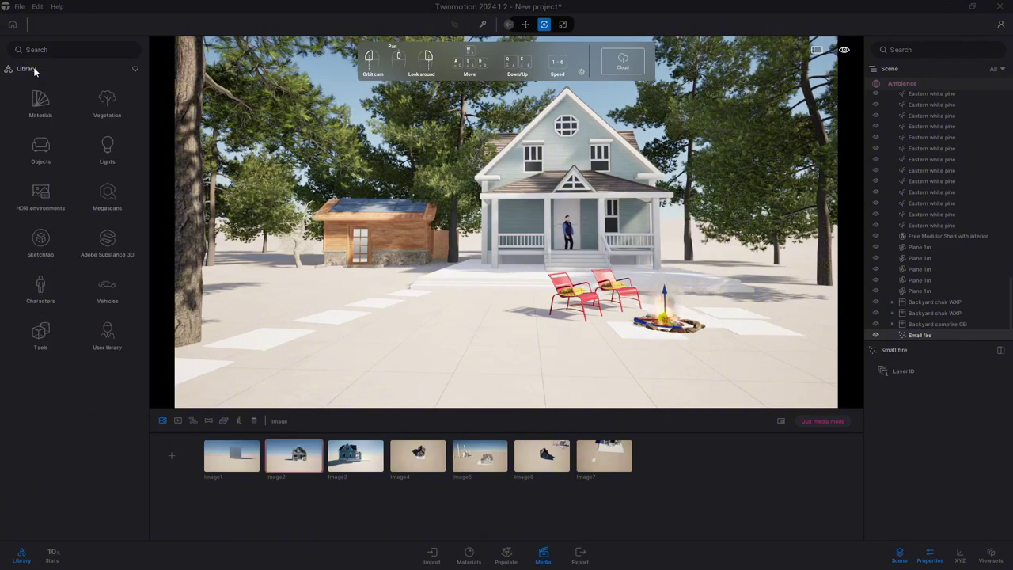
left_click(41, 111)
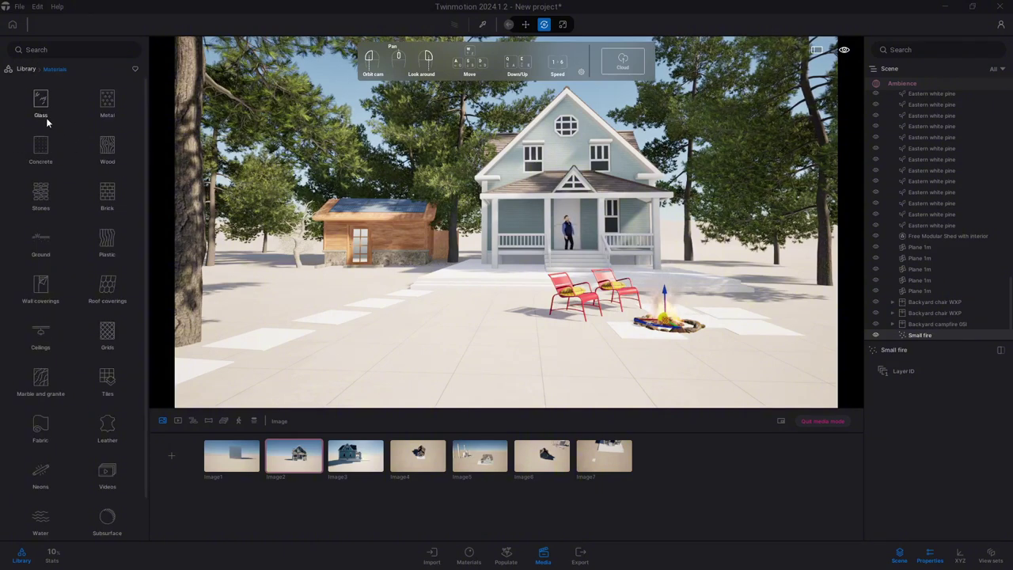
left_click(45, 249)
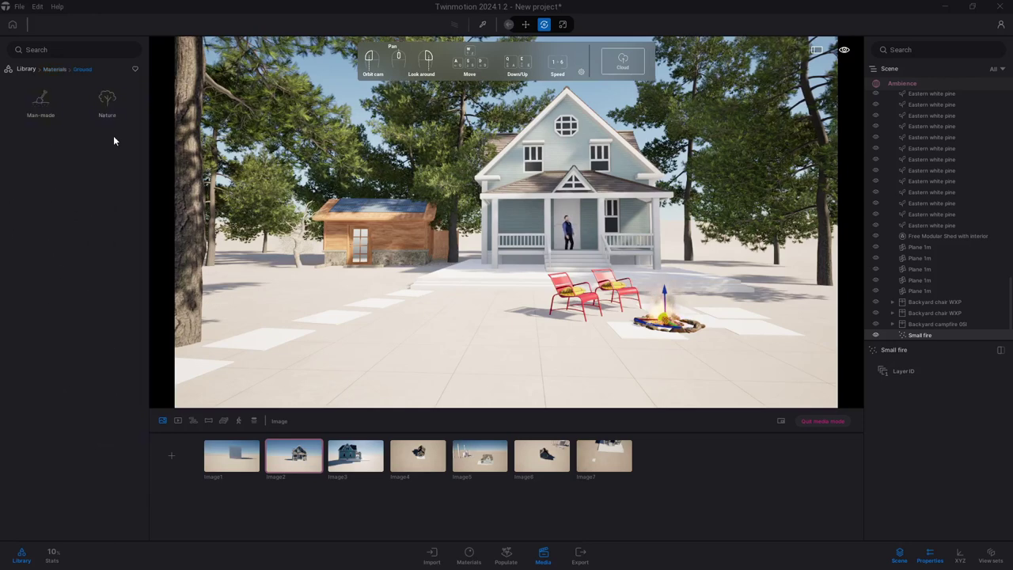
left_click(112, 111)
mouse_move(106, 235)
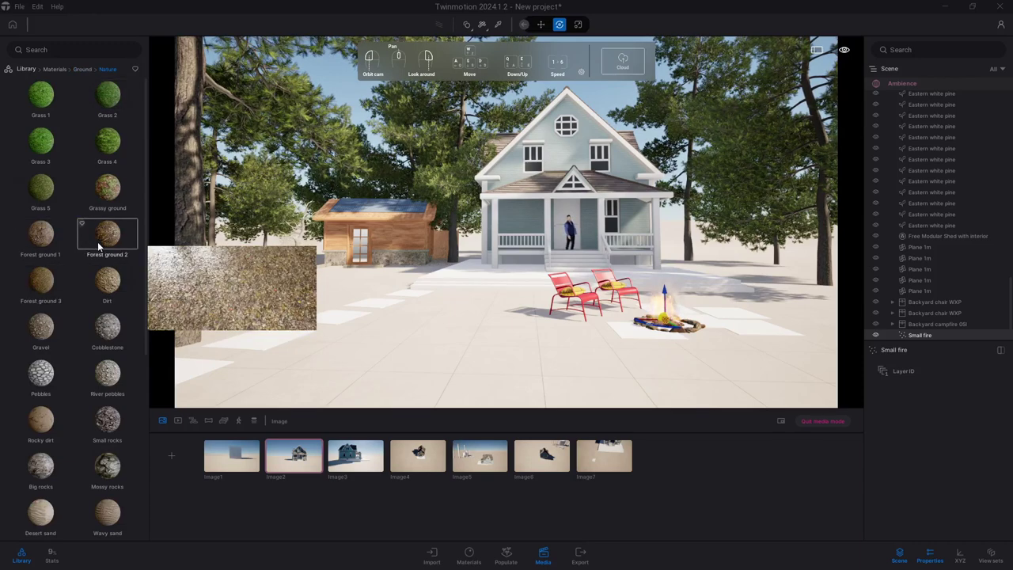
left_click_drag(112, 235, 469, 369)
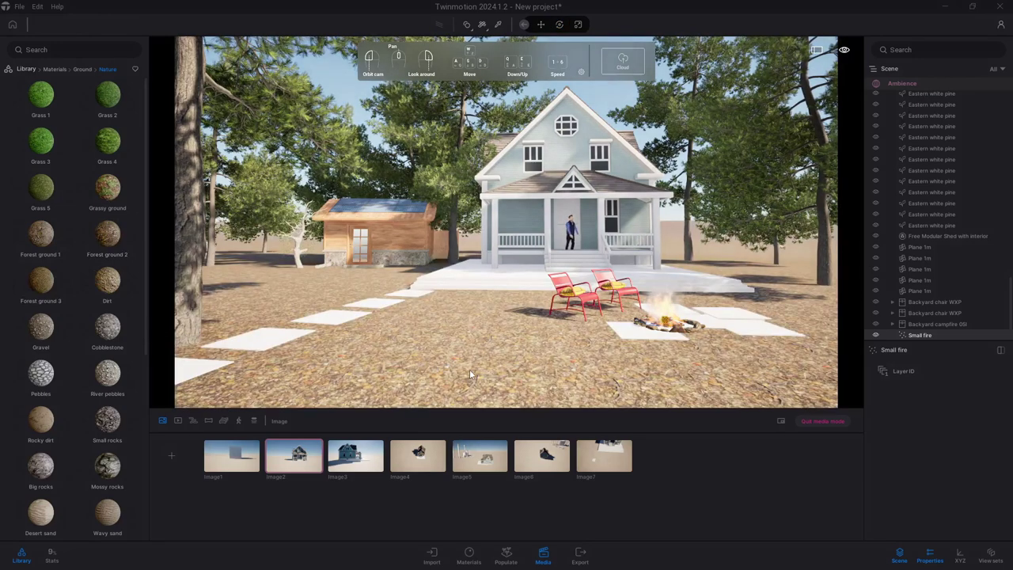
left_click(53, 70)
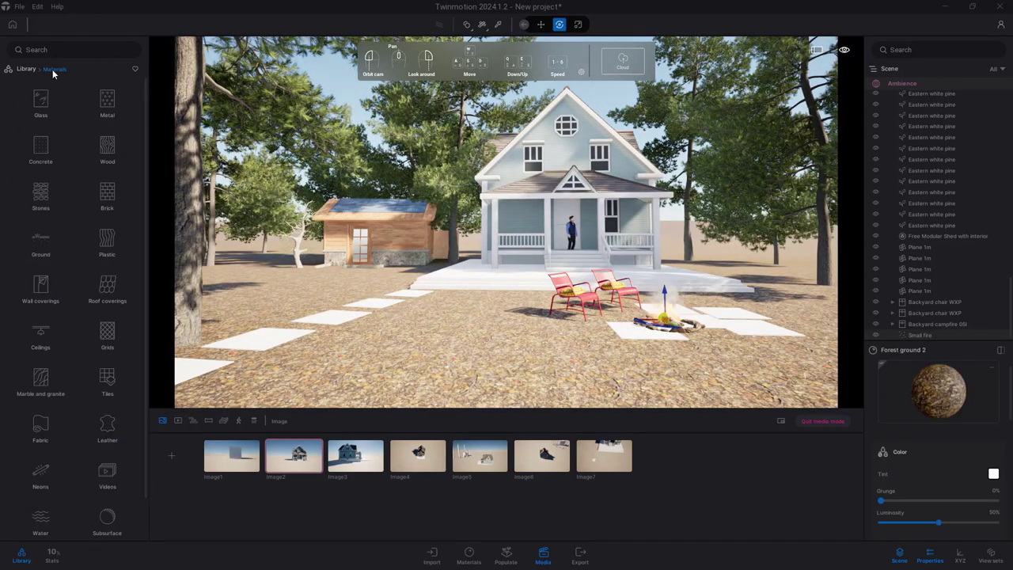
- Apply Green Marble 01 B from Marble and granite to the porch steps
left_click(48, 385)
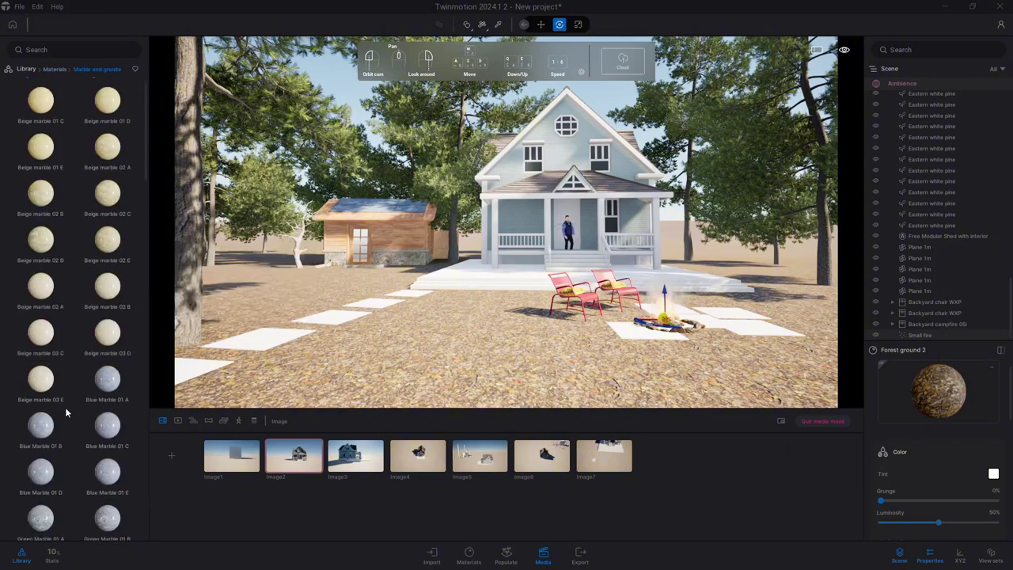
scroll(65, 407, "down", 3)
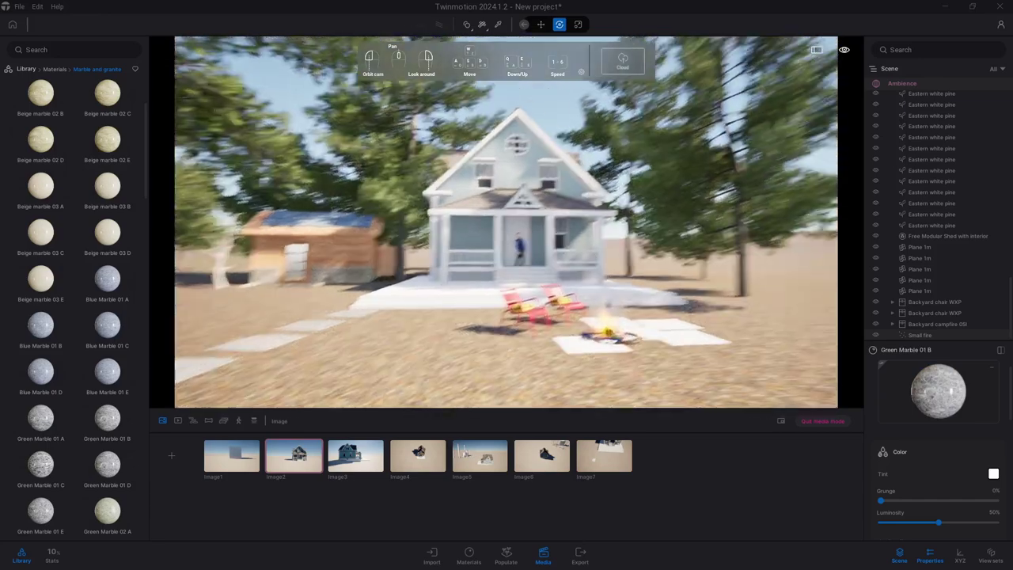
left_click_drag(346, 363, 187, 408)
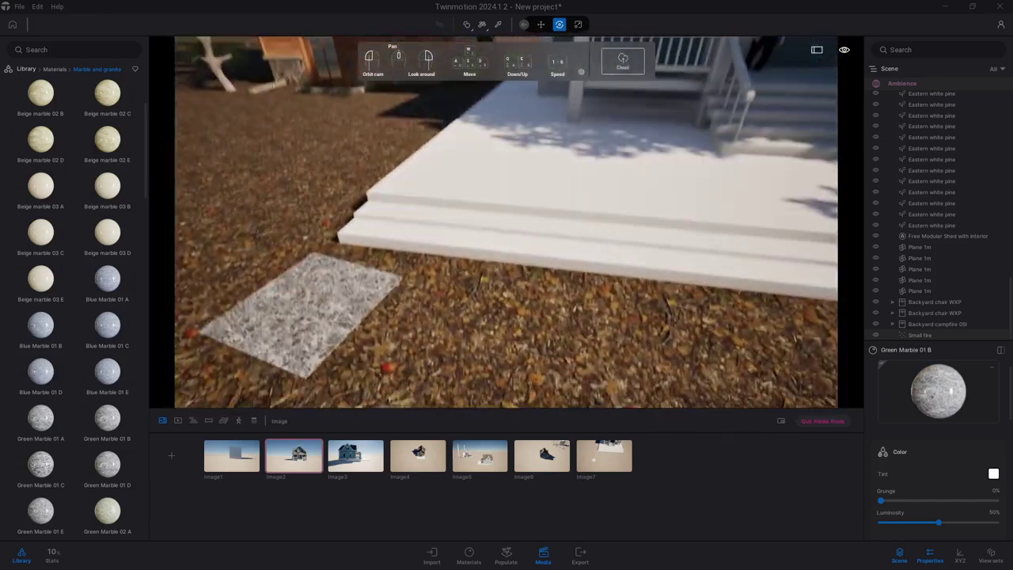
left_click_drag(106, 417, 428, 176)
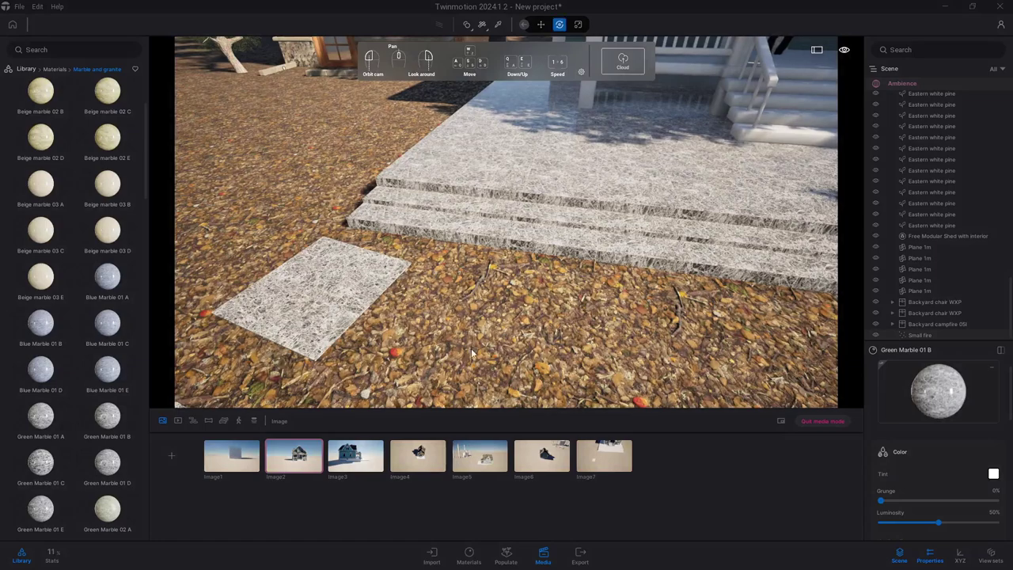
mouse_move(428, 176)
left_mouse_down()
mouse_move(419, 179)
mouse_move(506, 190)
left_mouse_up()
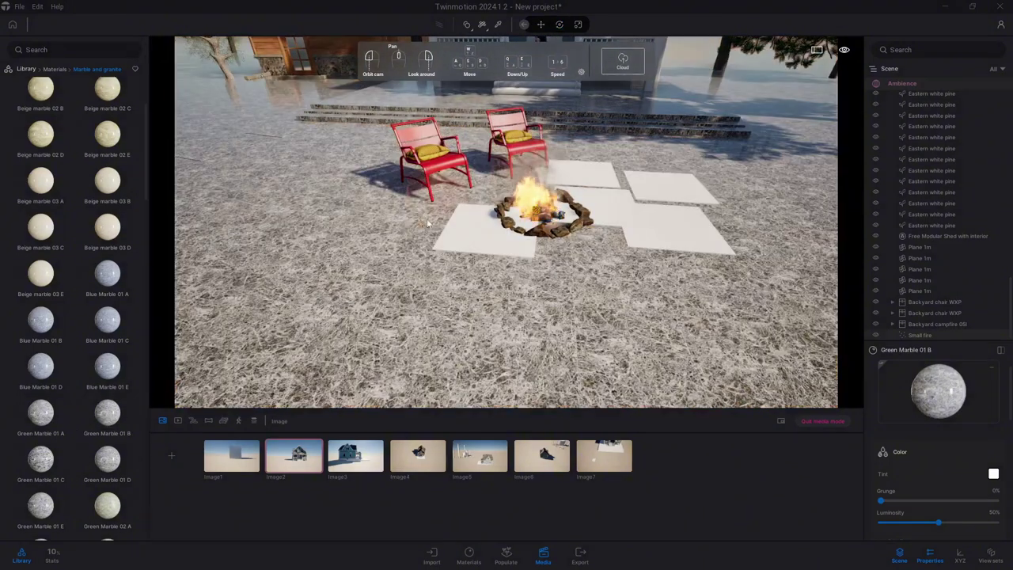
- Apply the marble to the left, right and middle tiles by the campfire, undoing stray applications
left_click_drag(103, 421, 499, 249)
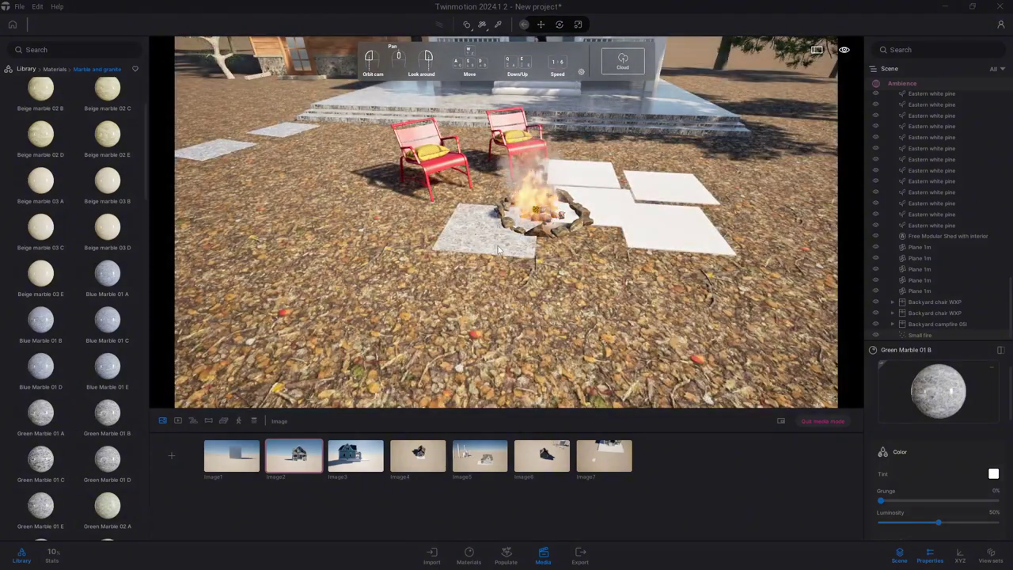
left_click_drag(108, 411, 685, 229)
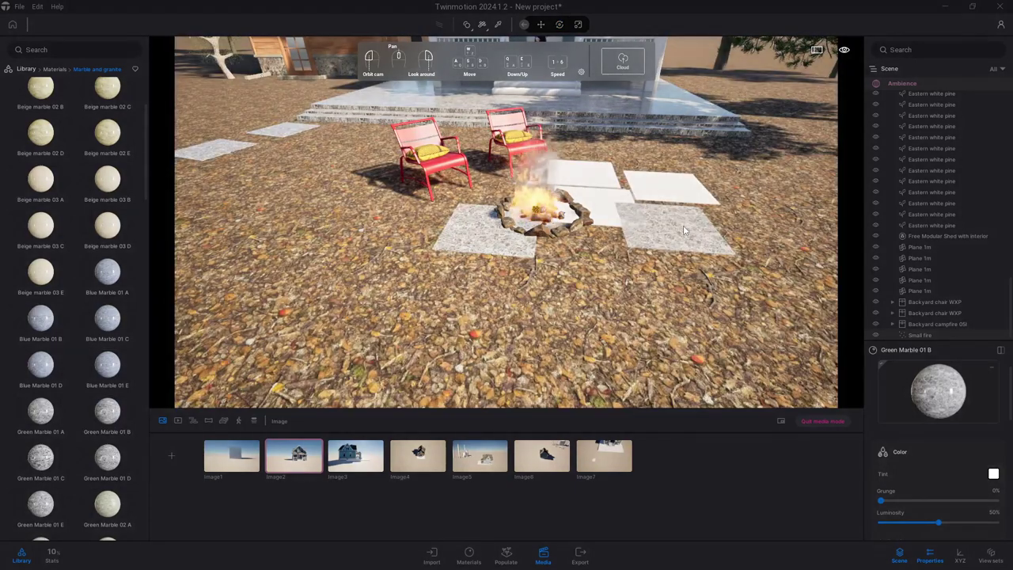
left_click_drag(107, 411, 590, 200)
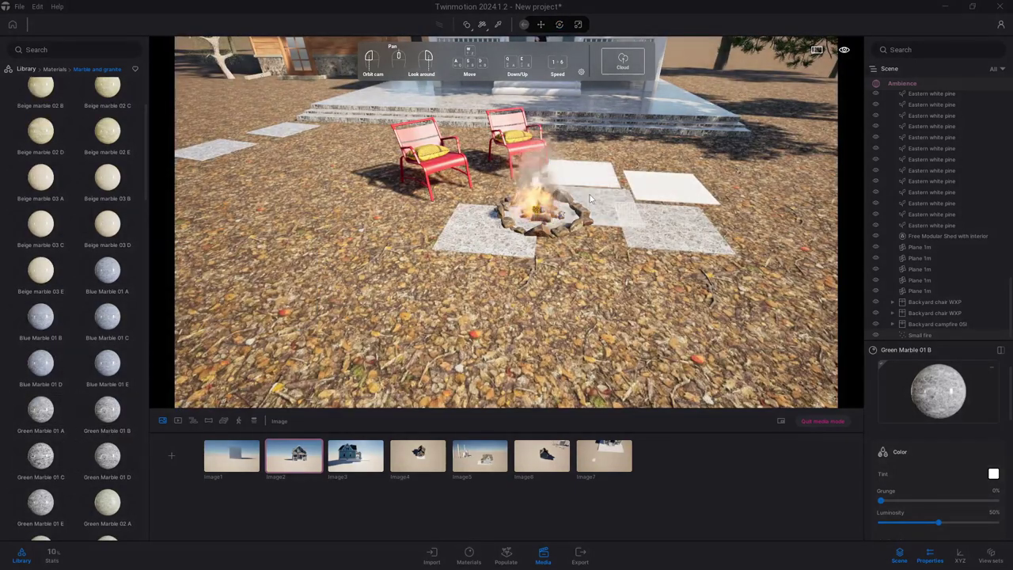
left_click_drag(108, 409, 519, 224)
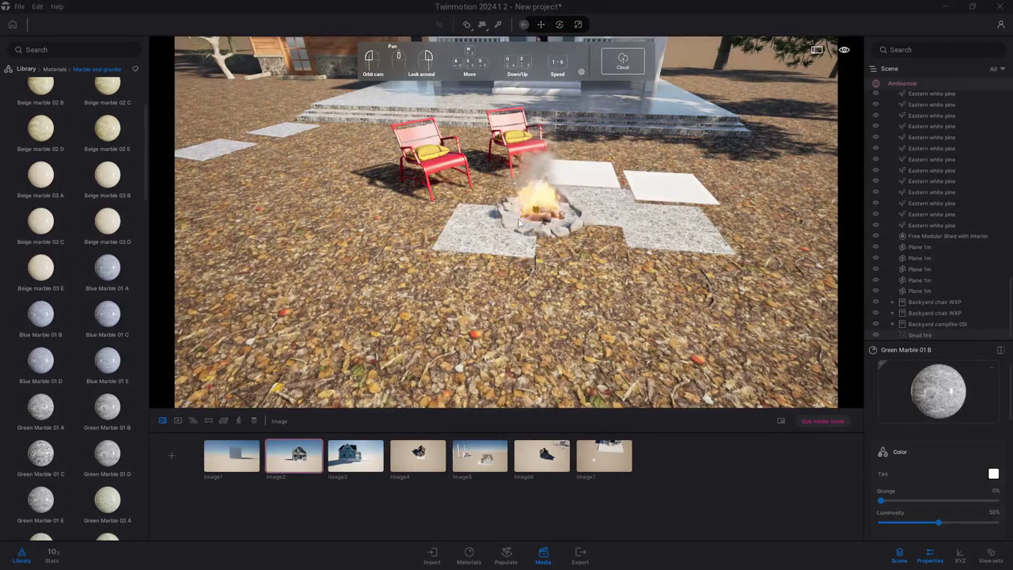
key("ctrl+z")
left_click_drag(129, 406, 467, 275)
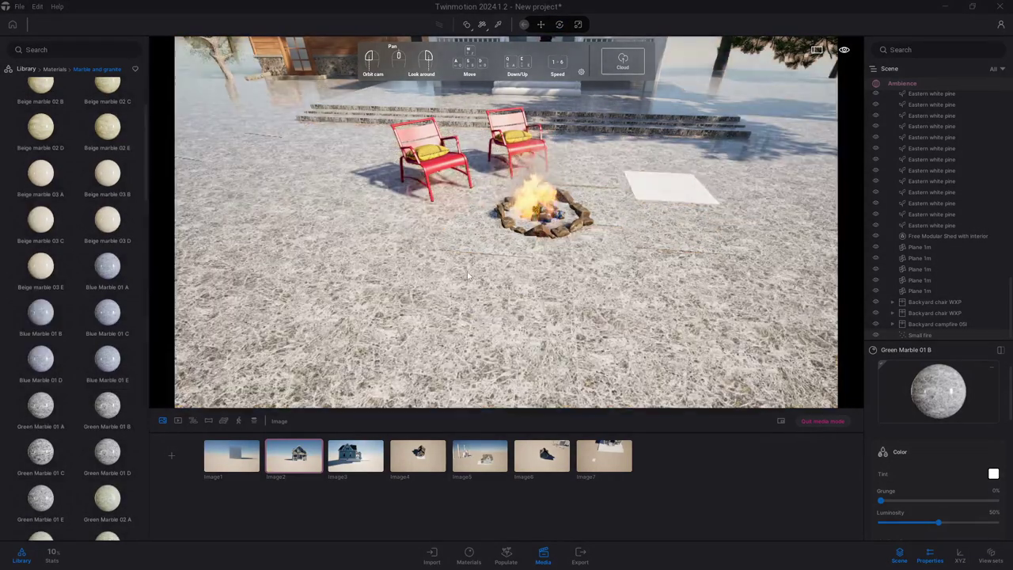
key("ctrl+z")
- Rotate and move the paving tiles, reposition both red chairs by the fire, and return to Image2
left_click(634, 261)
left_click_drag(665, 261, 690, 246)
left_click_drag(587, 172, 678, 192)
left_click_drag(491, 167, 543, 179)
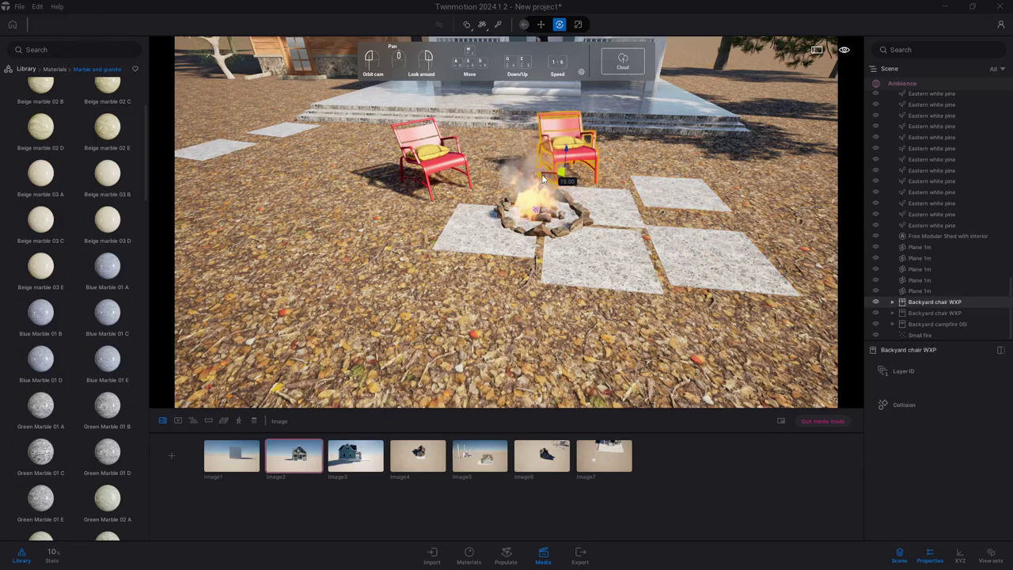
left_click(427, 158)
left_click_drag(431, 163, 451, 166)
left_click(291, 470)
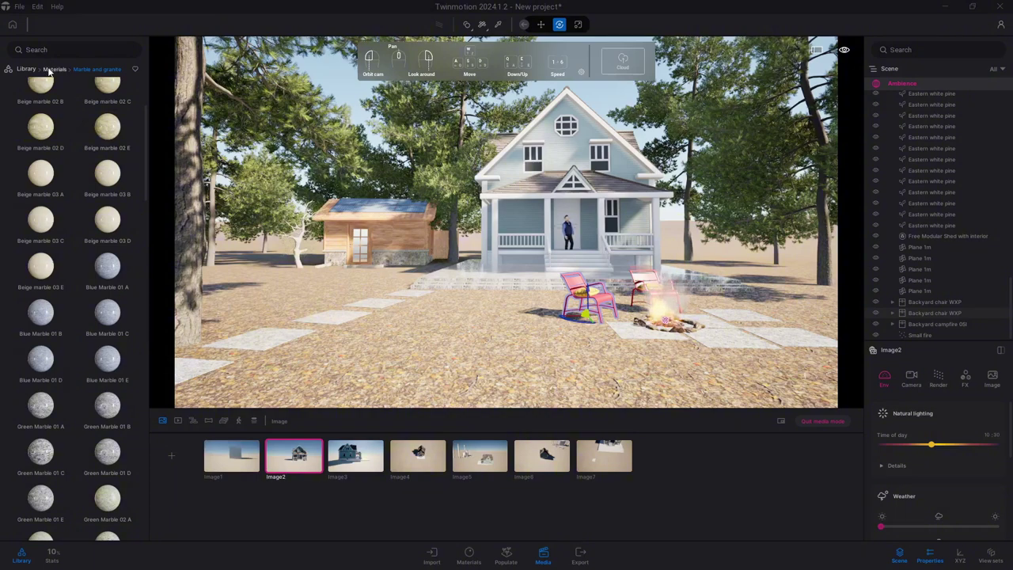
- Place Rock 3 from the Vegetation rocks collection at the left of the yard
left_click(48, 69)
left_click(25, 71)
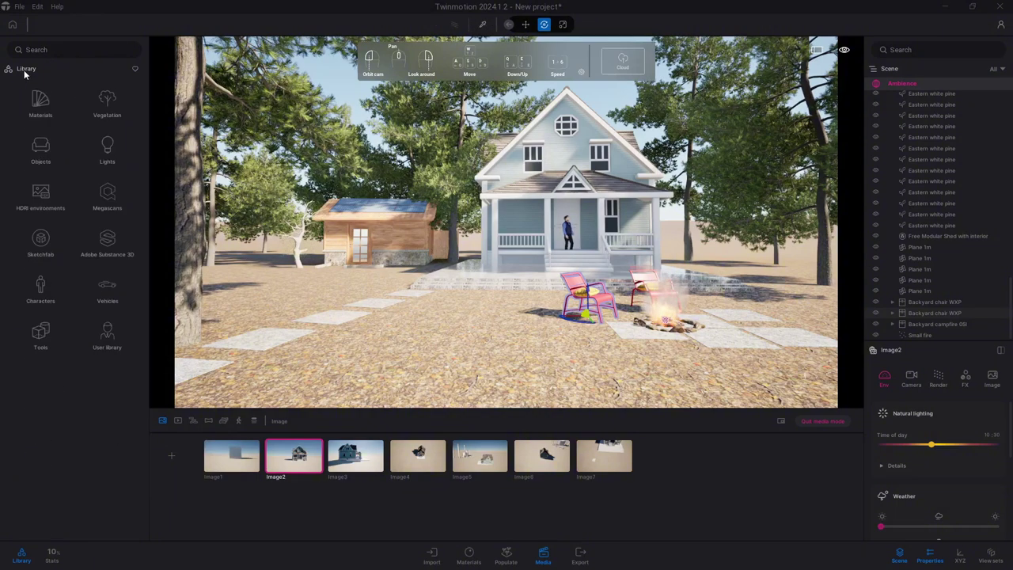
left_click(107, 103)
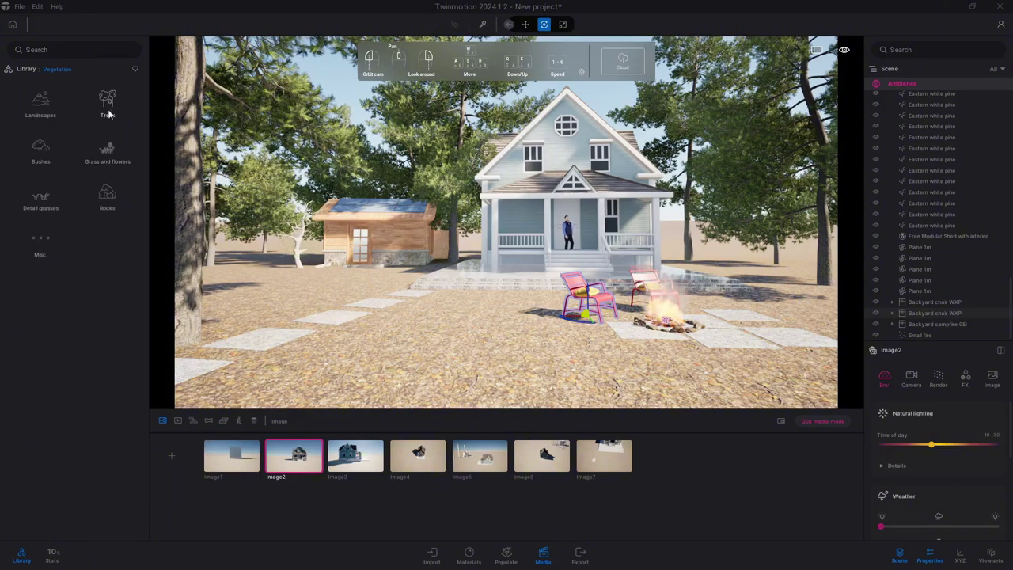
left_click(107, 202)
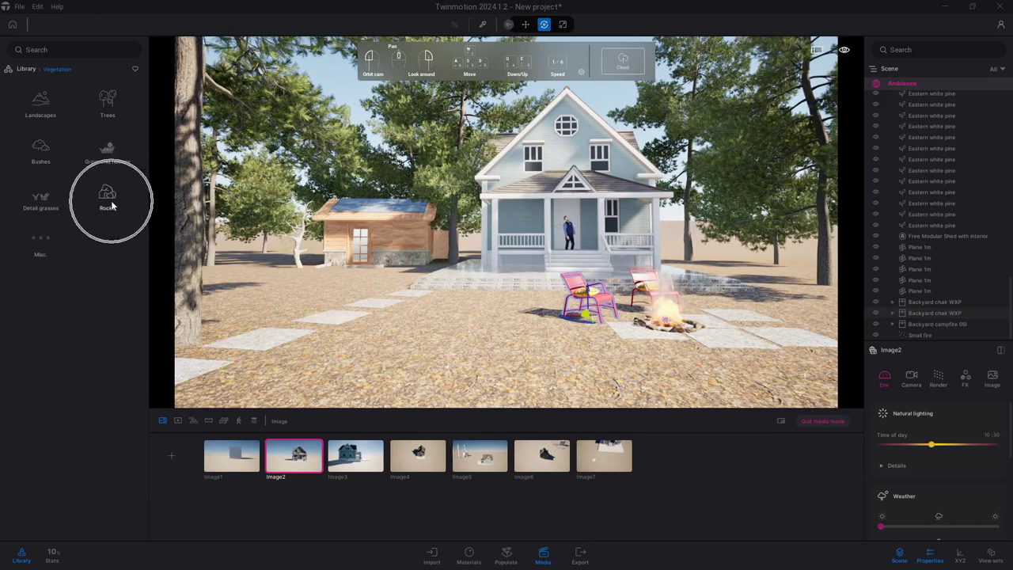
mouse_move(45, 142)
left_mouse_down()
mouse_move(368, 349)
mouse_move(261, 299)
left_mouse_up()
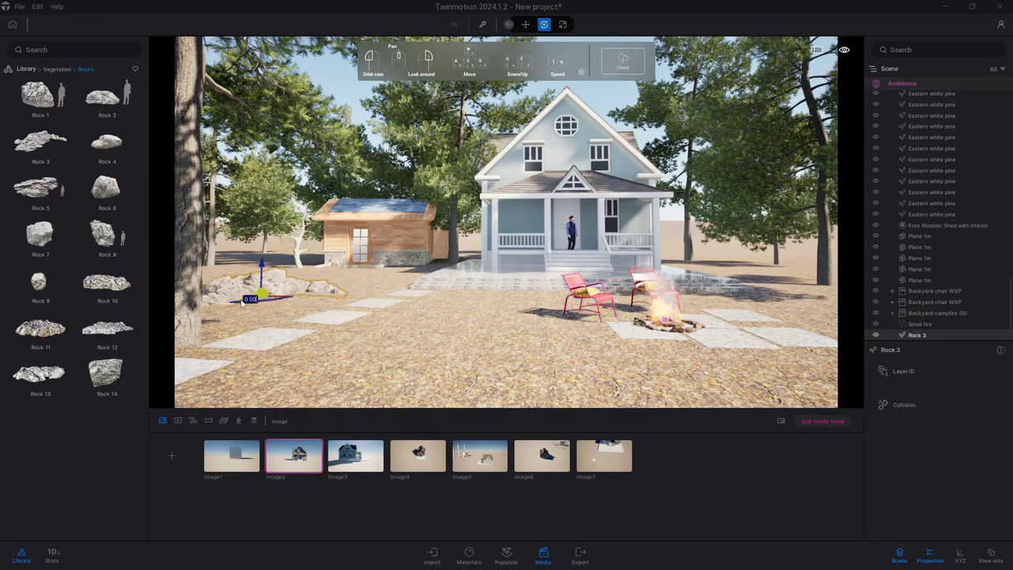
- Place a Bush base 1 beside the rock at 100% size and make three copies
left_click(54, 69)
left_click(39, 144)
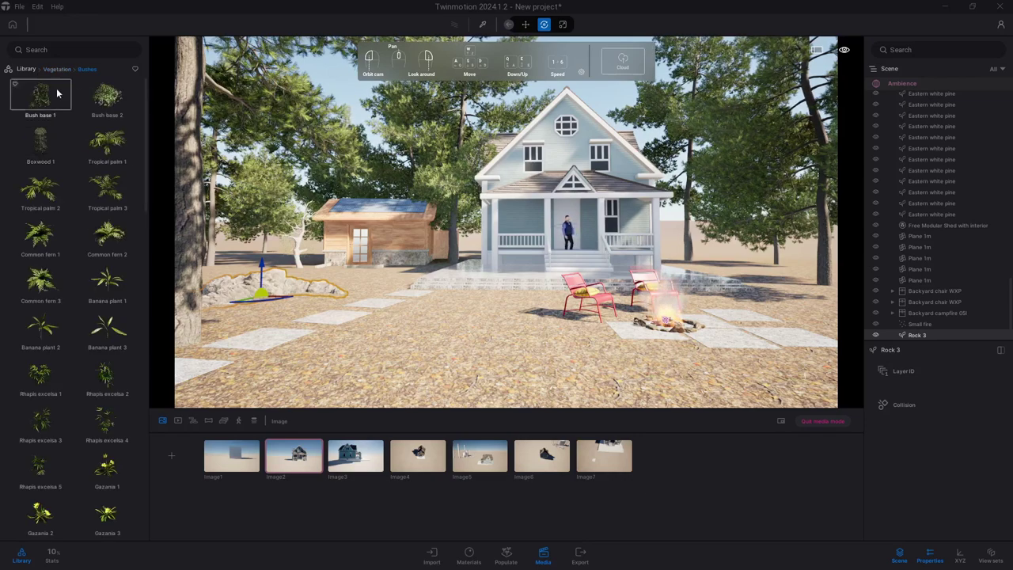
left_click(42, 152)
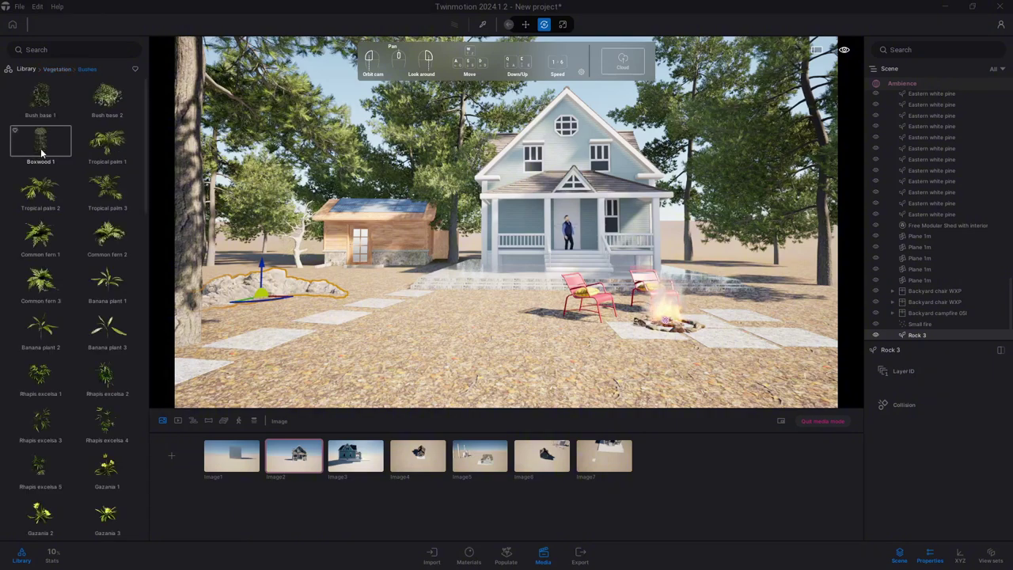
mouse_move(42, 144)
left_mouse_down()
mouse_move(273, 269)
mouse_move(241, 270)
left_mouse_up()
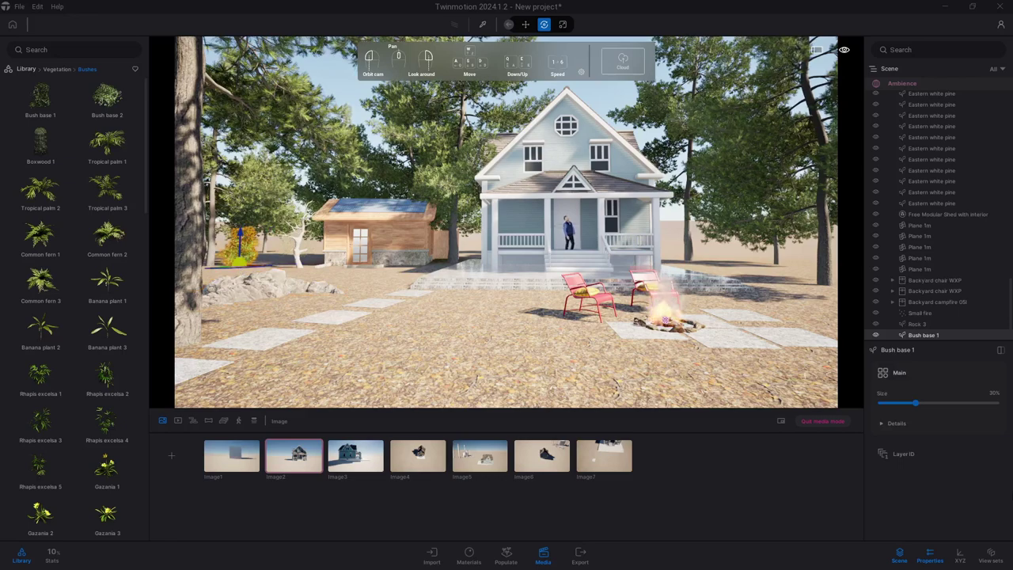
left_click_drag(916, 403, 1009, 408)
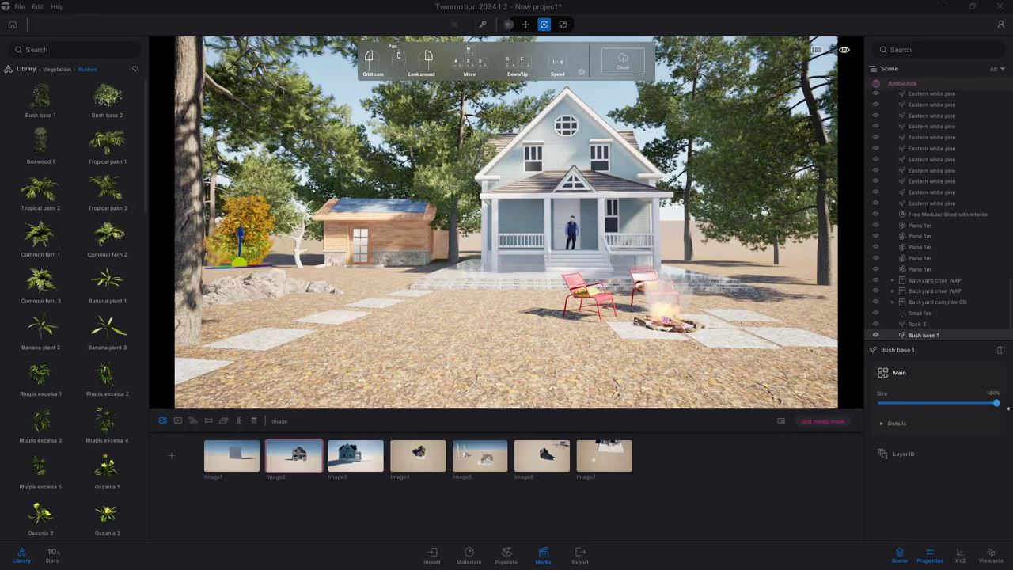
left_click_drag(432, 234, 295, 252)
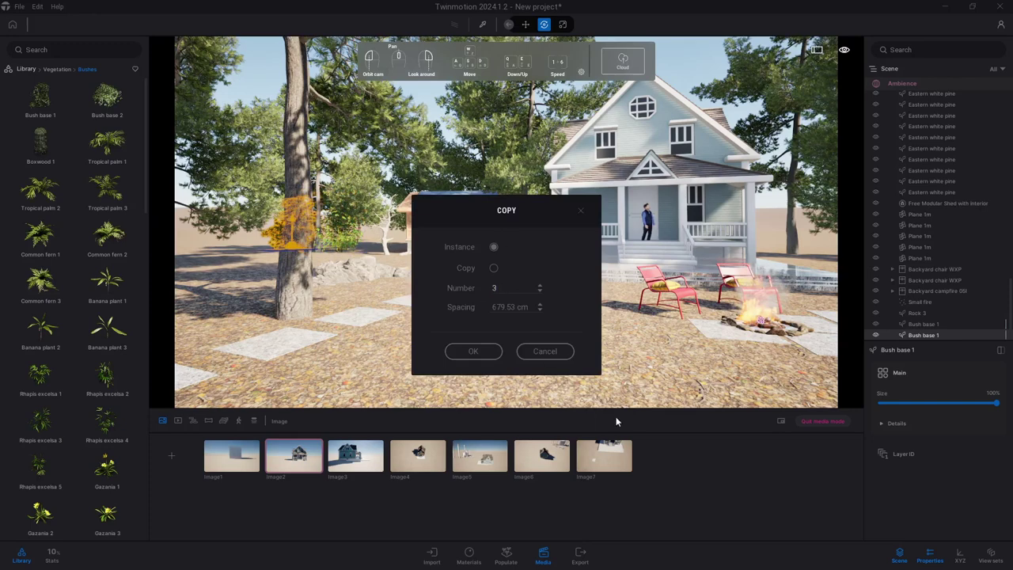
left_click(473, 352)
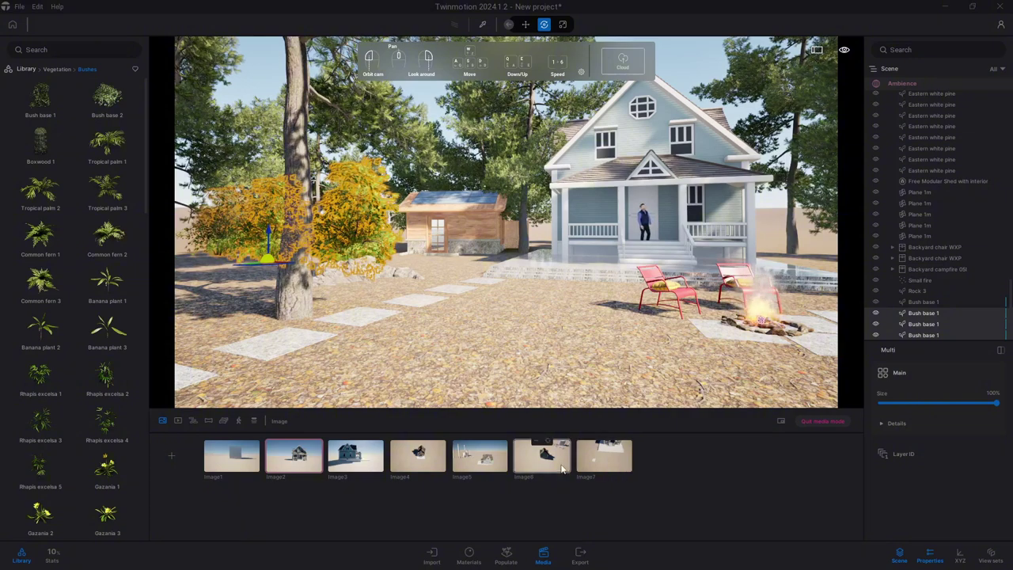
- Check the aerial and Image4 views, then copy the bush beside the shed from Image2
left_click(604, 456)
left_click(535, 467)
left_click(418, 457)
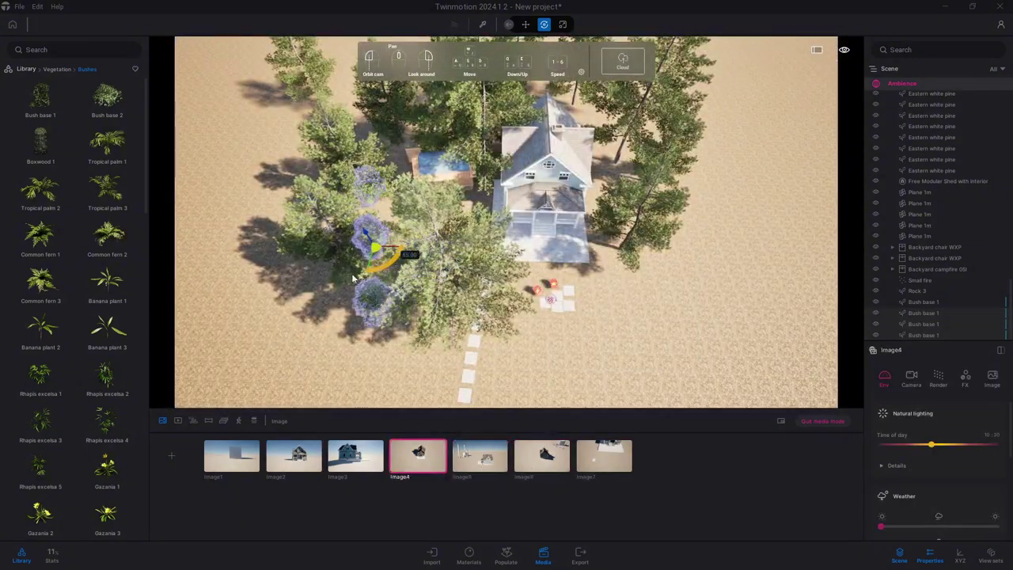
left_click(308, 464)
left_click_drag(340, 237, 490, 244)
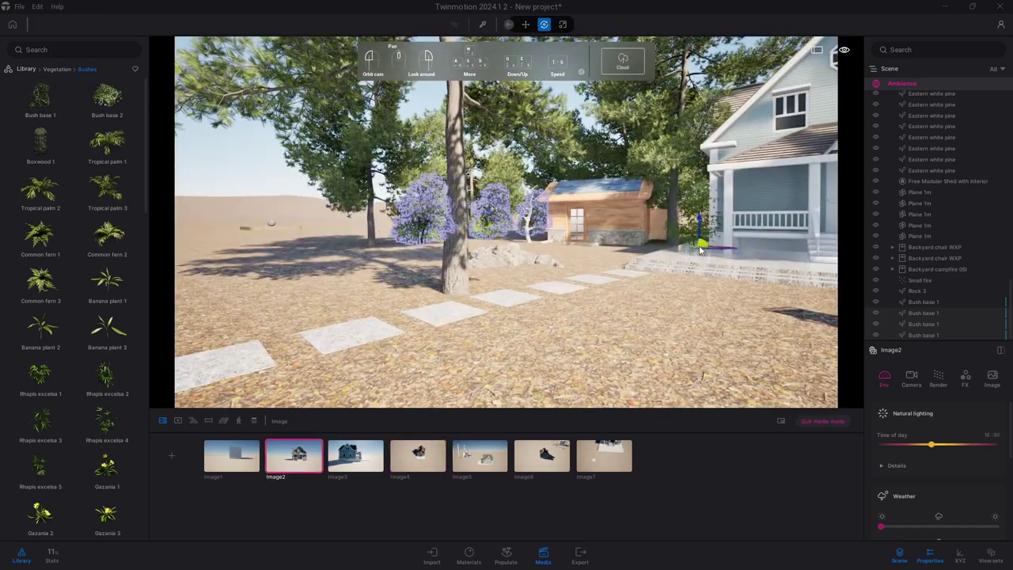
left_click(536, 220)
left_click(541, 220)
left_click_drag(540, 220, 691, 233, "shift")
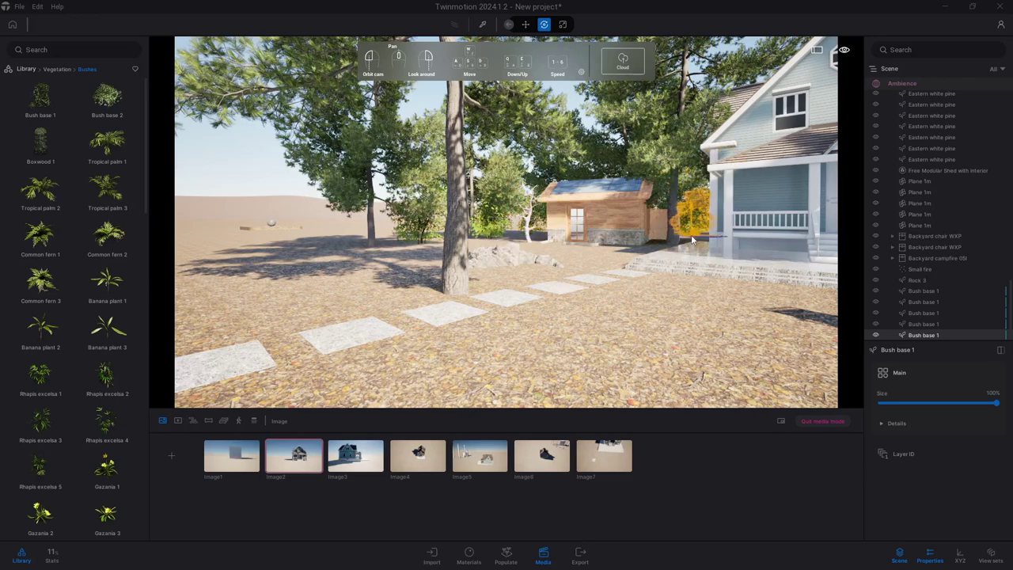
left_click(470, 351)
- Place more bush copies on the right and left sides of the house
left_click_drag(472, 253, 696, 254, "shift")
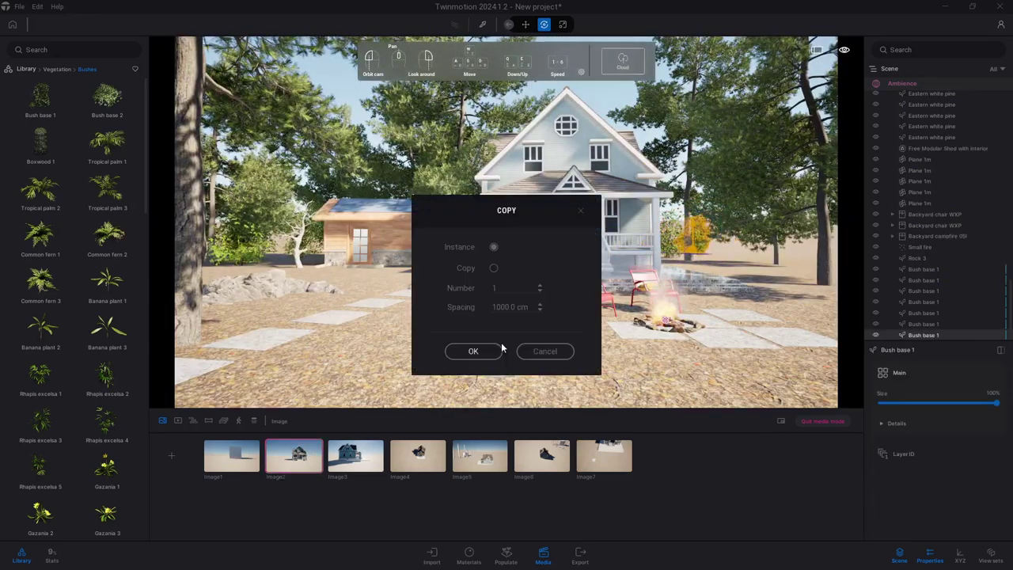
key("Return")
mouse_move(696, 254)
left_mouse_down("shift")
mouse_move(762, 265)
mouse_move(261, 263)
mouse_move(736, 265)
mouse_move(823, 252)
left_mouse_up("shift")
key("Return")
key("Return")
key("Return")
left_click(475, 354)
key("Return")
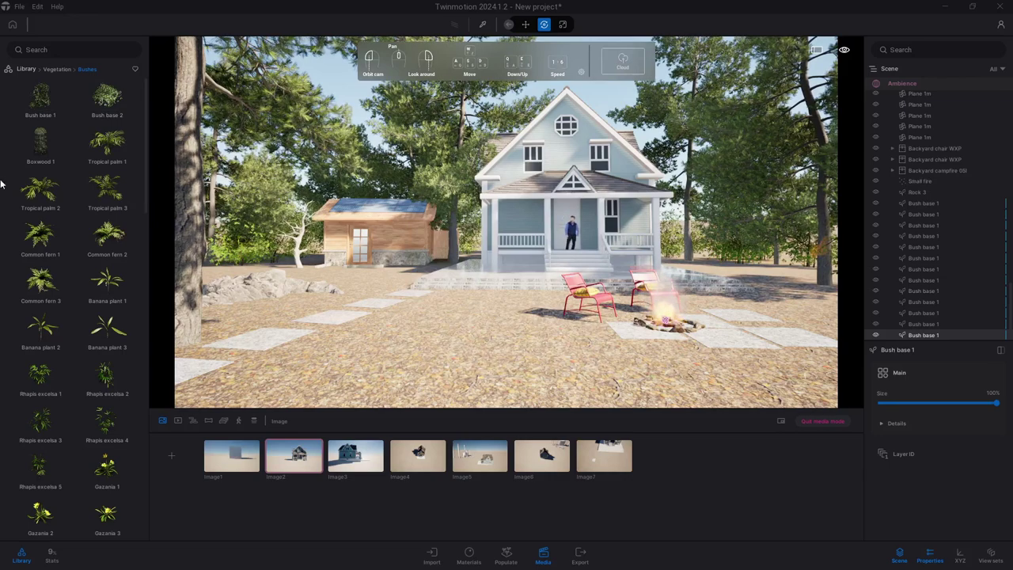
- Plant Tropical palm 1 and 2 at the left of the yard and Reed grass 3 along the path
left_click(116, 158)
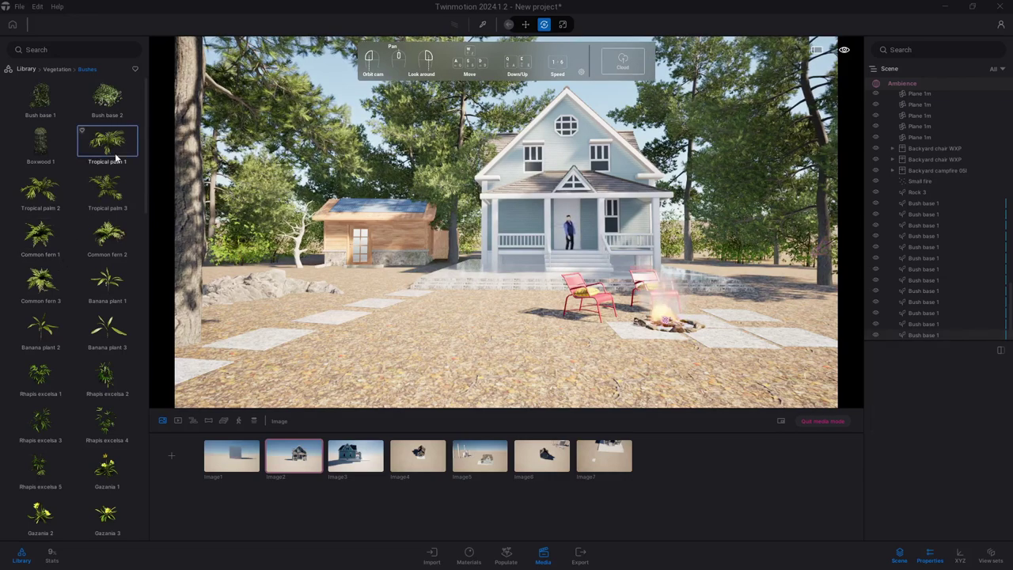
left_click_drag(116, 158, 216, 296)
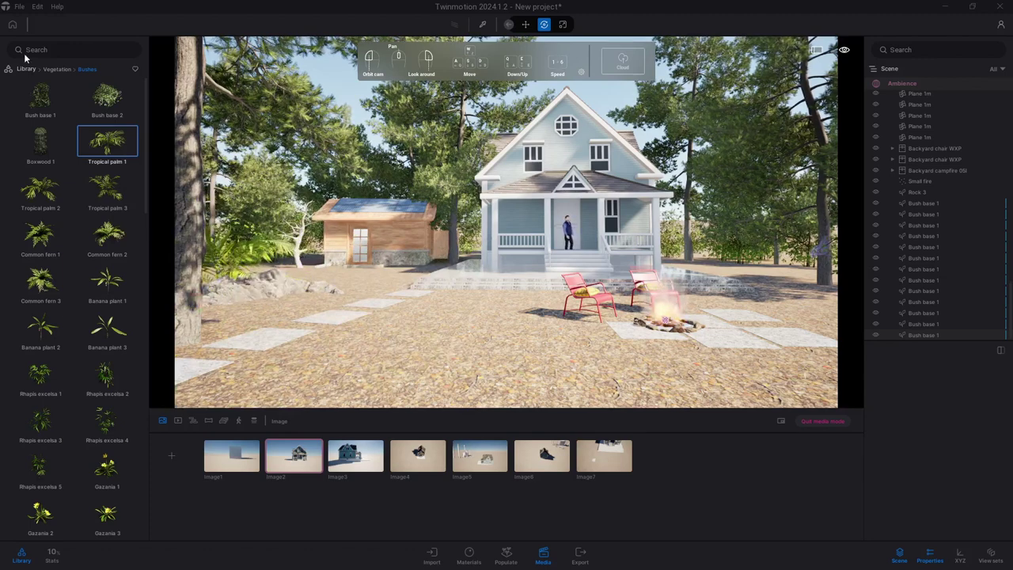
left_click_drag(32, 213, 291, 300)
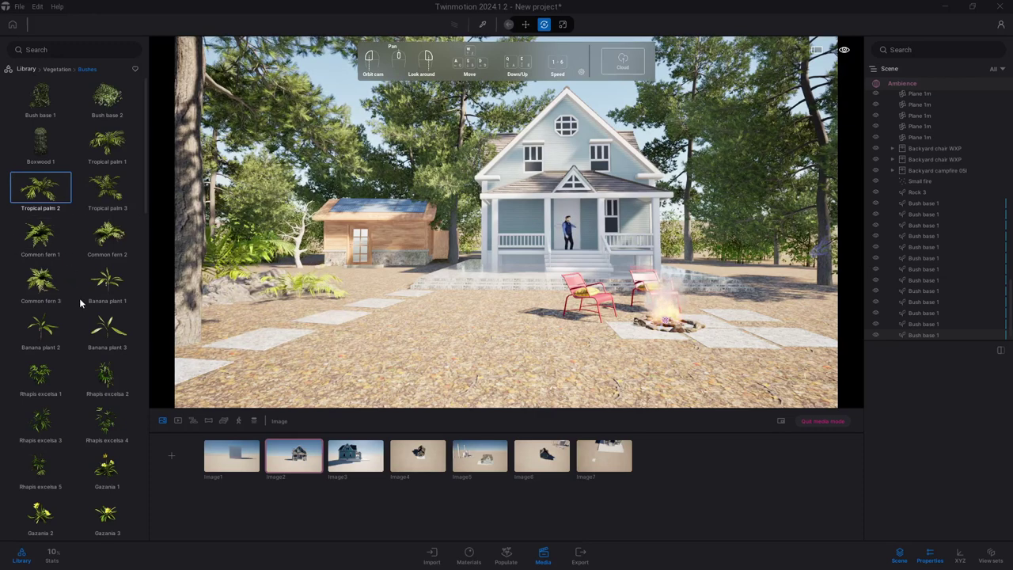
scroll(72, 340, "down", 3)
scroll(66, 380, "down", 3)
scroll(67, 376, "down", 3)
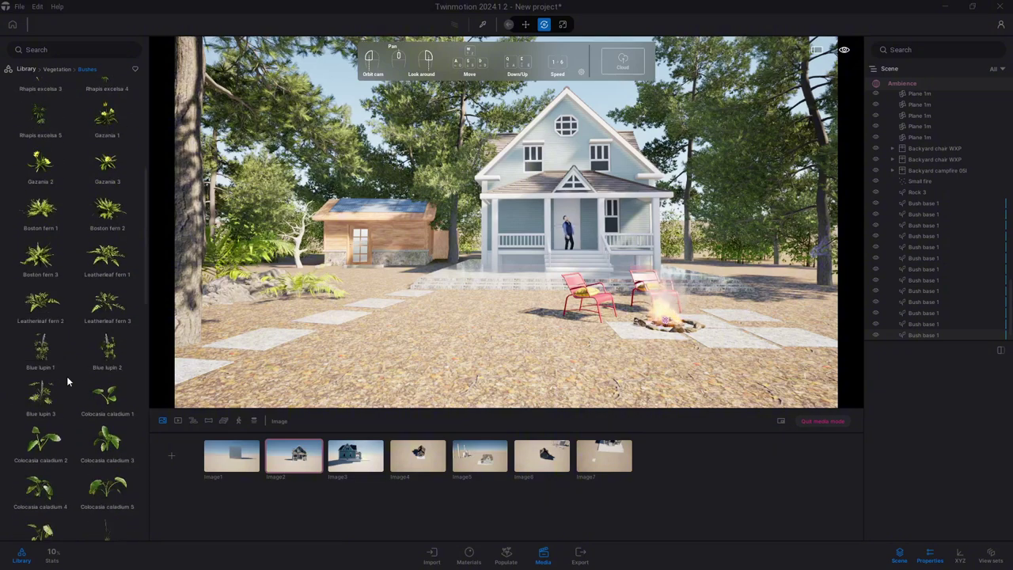
scroll(66, 376, "down", 2)
scroll(67, 376, "down", 1)
scroll(66, 378, "down", 2)
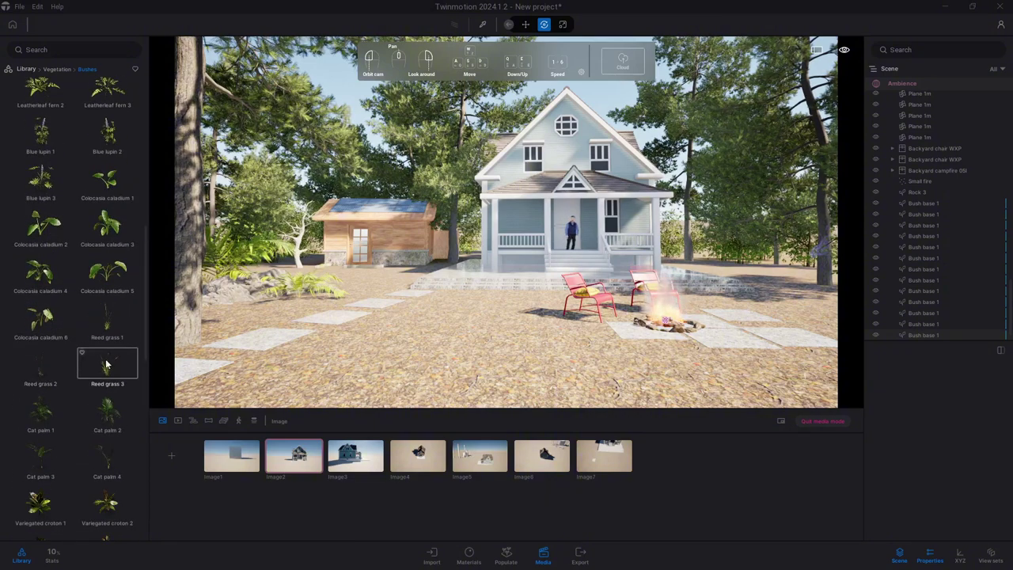
mouse_move(178, 386)
left_mouse_down()
mouse_move(363, 331)
mouse_move(310, 321)
mouse_move(190, 332)
left_mouse_up()
- Plant two Variegated croton 2 plants beside the left path
scroll(106, 380, "down", 1)
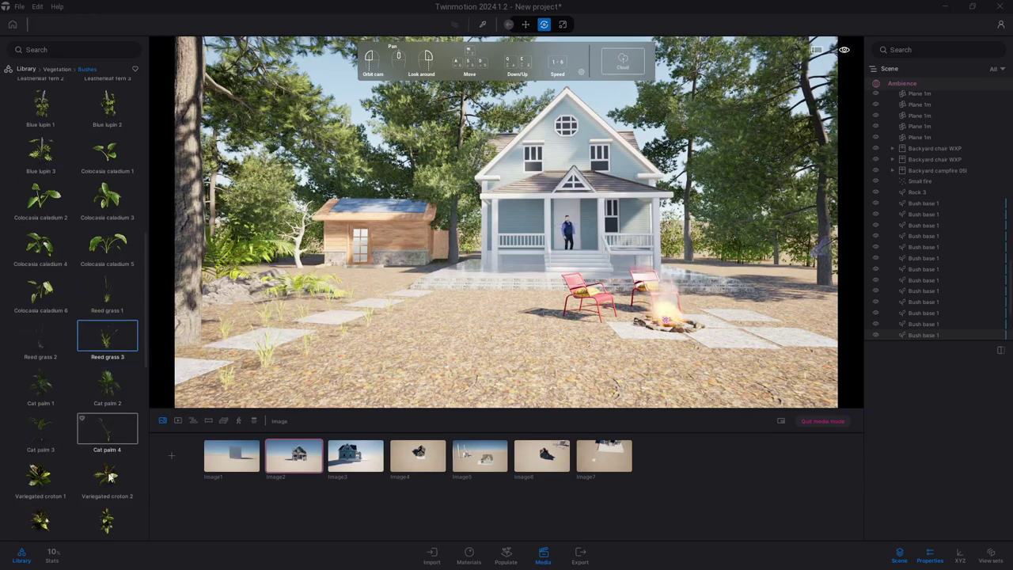
left_click(107, 475)
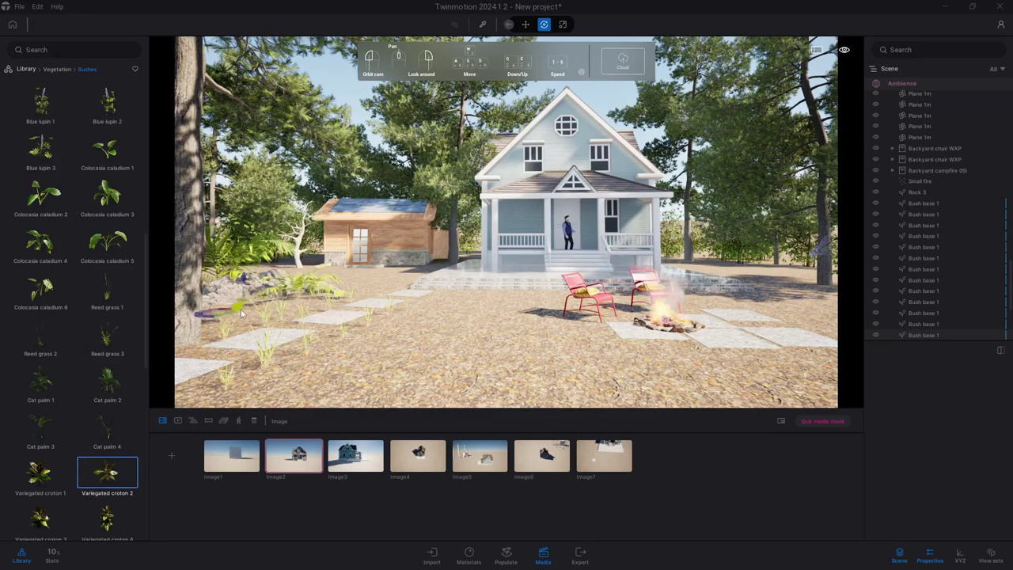
left_click_drag(41, 475, 261, 293)
left_click_drag(106, 519, 799, 305)
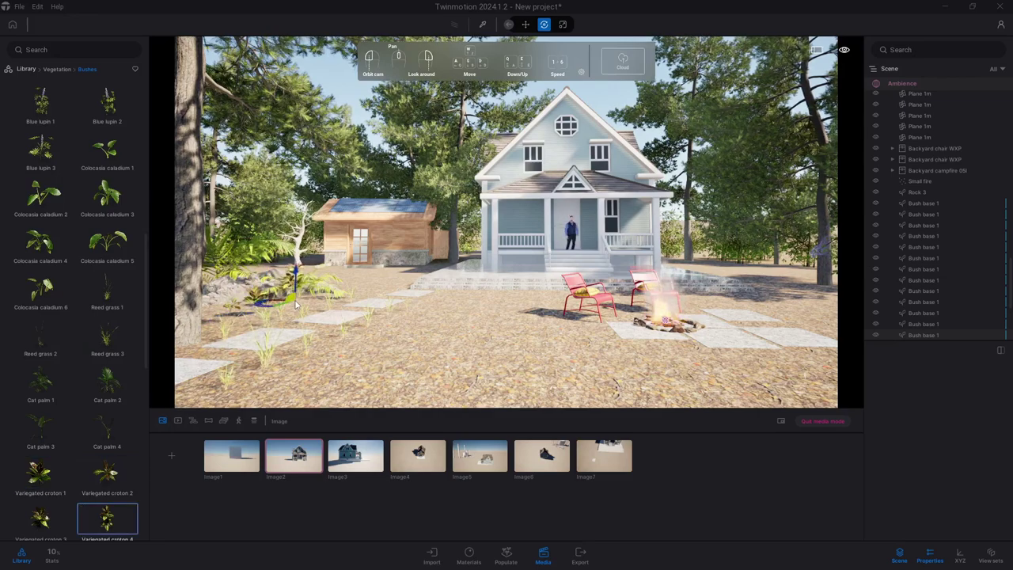
- Add Iris tectorum 4 and Nasturtium 2 along the left of the path
scroll(60, 425, "down", 2)
scroll(60, 425, "down", 4)
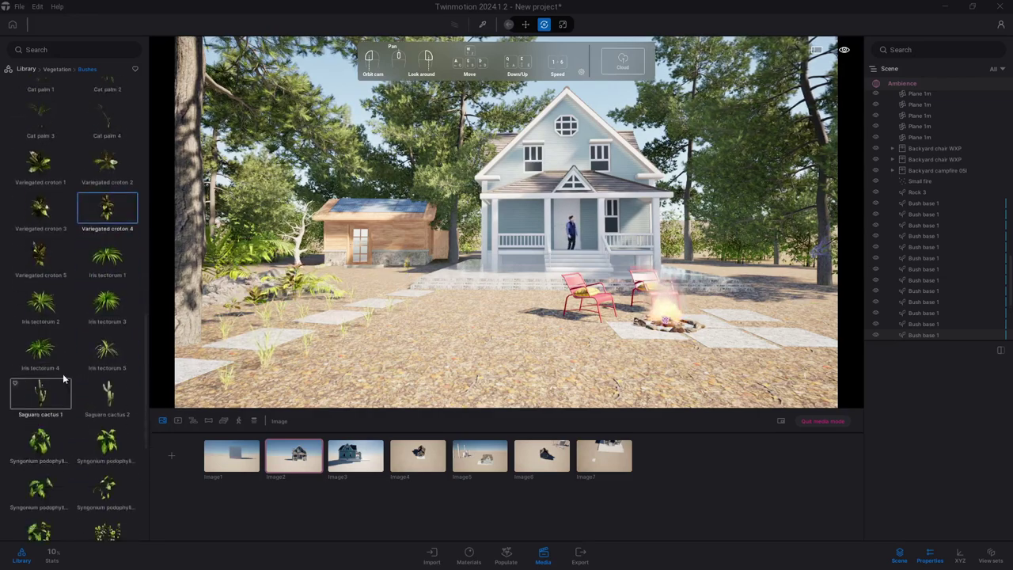
left_click_drag(56, 361, 338, 298)
scroll(60, 427, "down", 2)
scroll(60, 428, "down", 3)
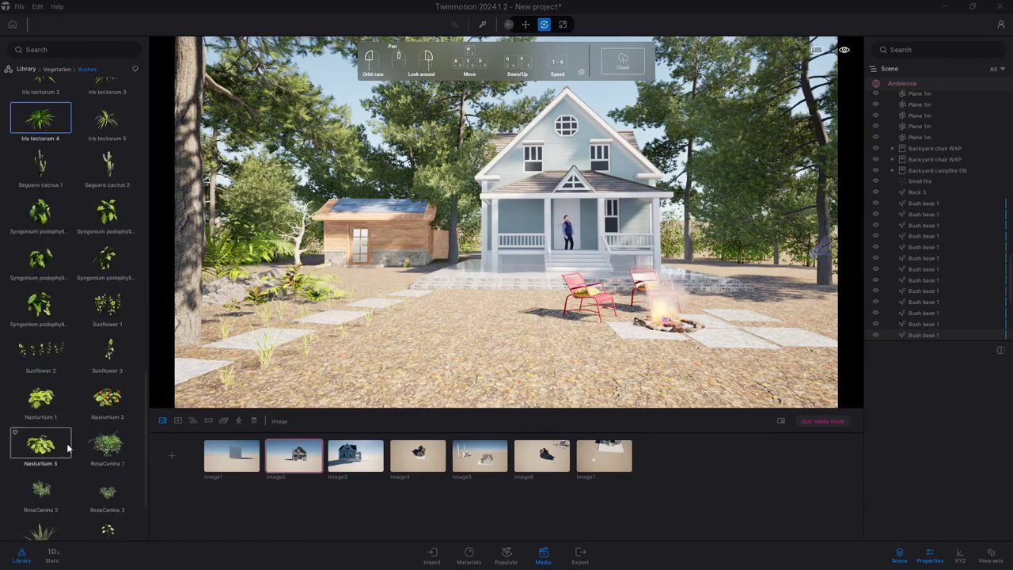
mouse_move(107, 400)
left_mouse_down()
mouse_move(204, 357)
mouse_move(135, 398)
left_mouse_up()
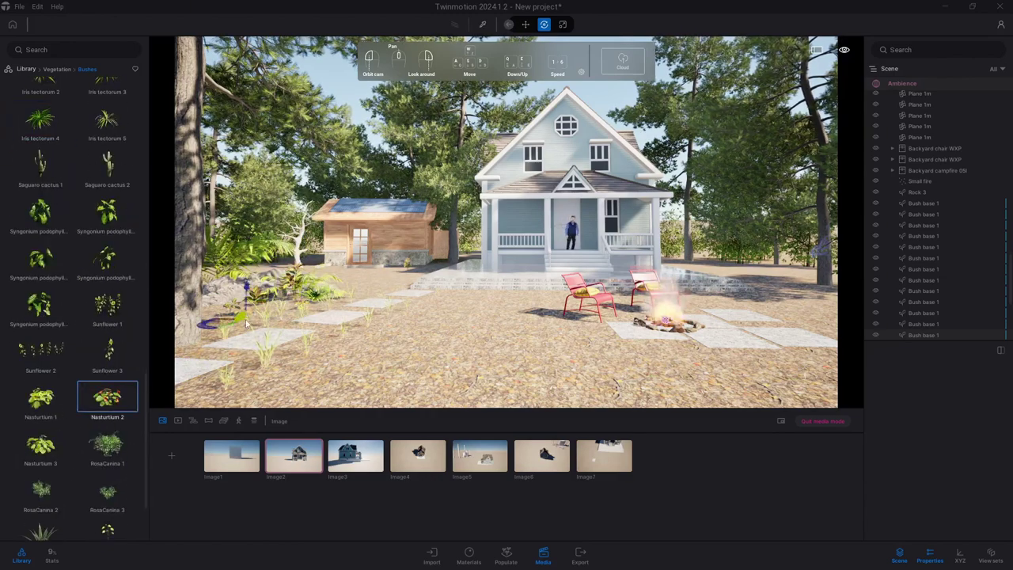
scroll(76, 378, "down", 1)
scroll(76, 378, "down", 2)
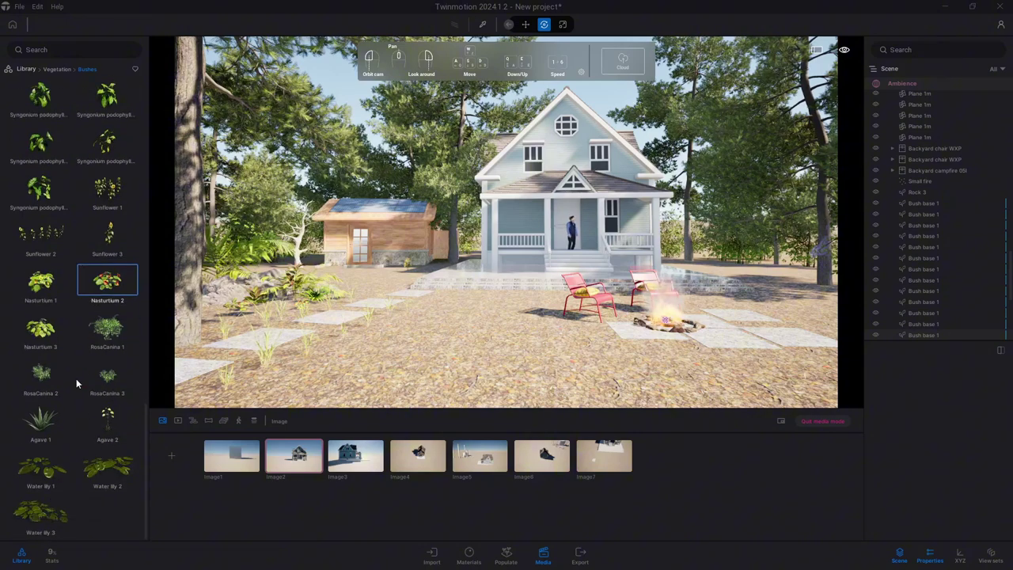
scroll(76, 378, "up", 2)
left_click(57, 70)
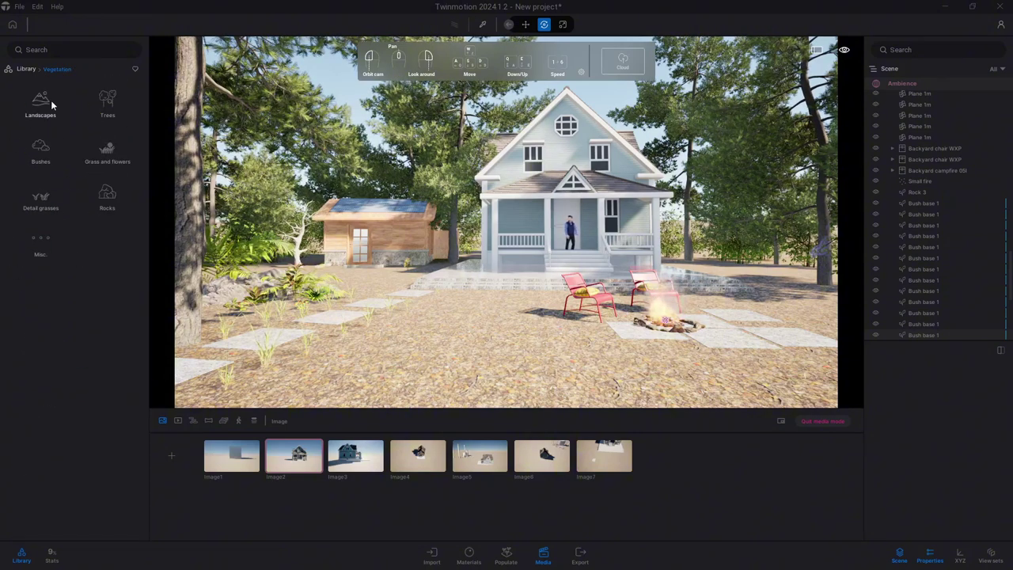
- Scatter DeadLeaves 2 and DeadLeaves 1 patches across the yard from Vegetation > Misc
left_click(33, 253)
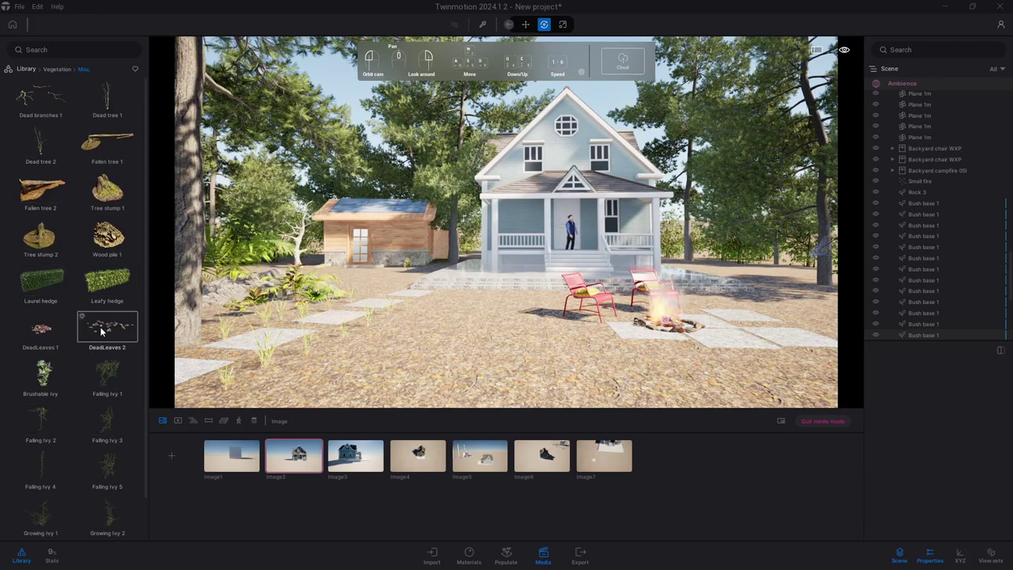
left_click_drag(101, 331, 303, 369)
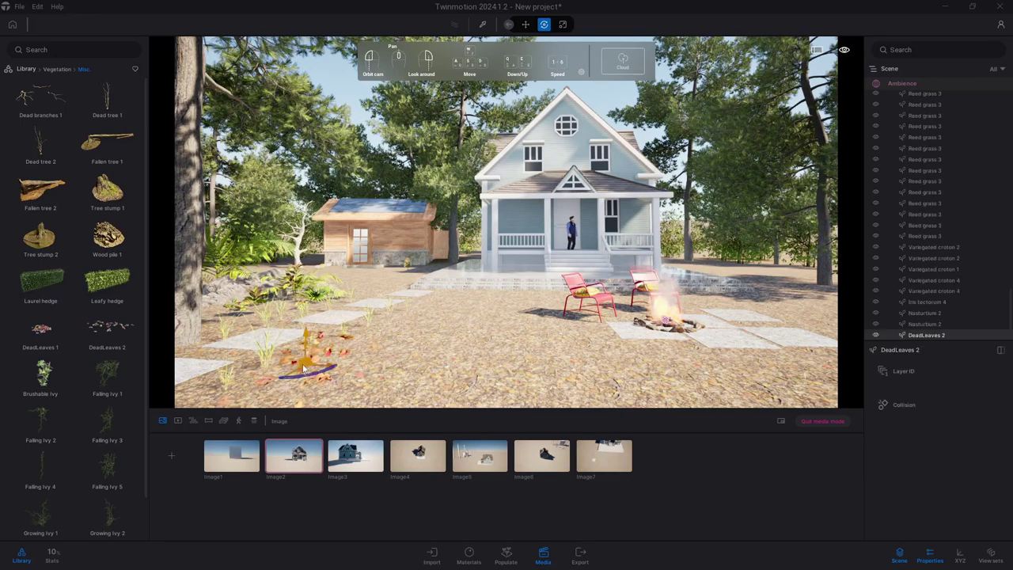
left_click_drag(106, 327, 407, 331)
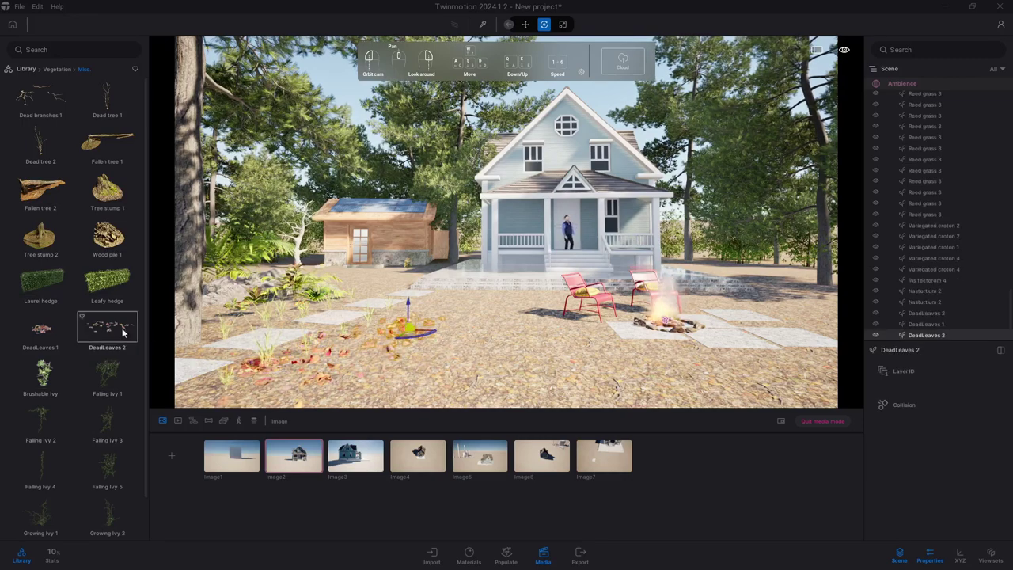
left_click_drag(107, 328, 322, 391)
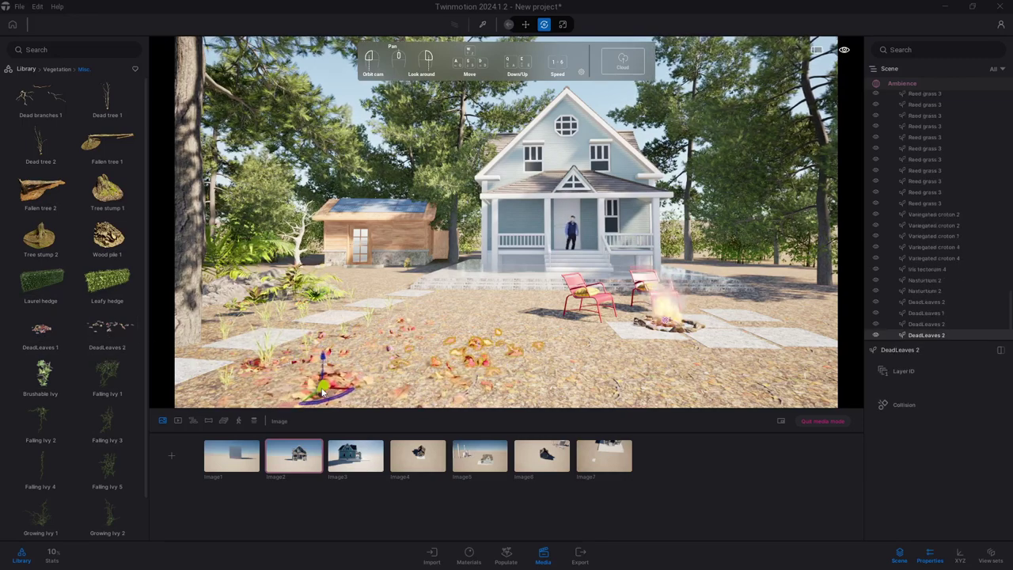
mouse_move(40, 328)
left_mouse_down()
mouse_move(786, 294)
mouse_move(317, 270)
left_mouse_up()
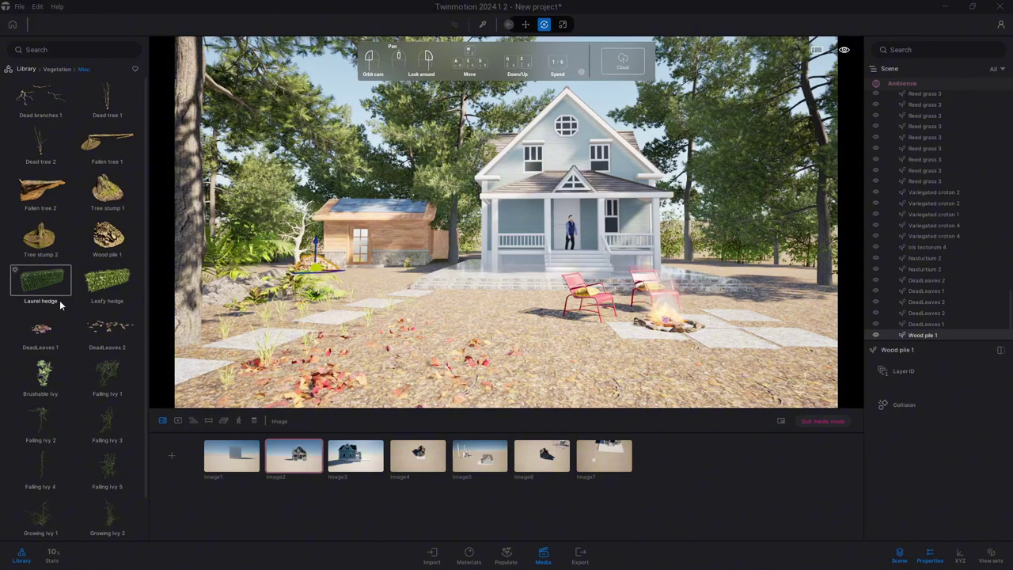
- Plant Boston fern 2 from the Bushes collection in the foreground
left_click(57, 70)
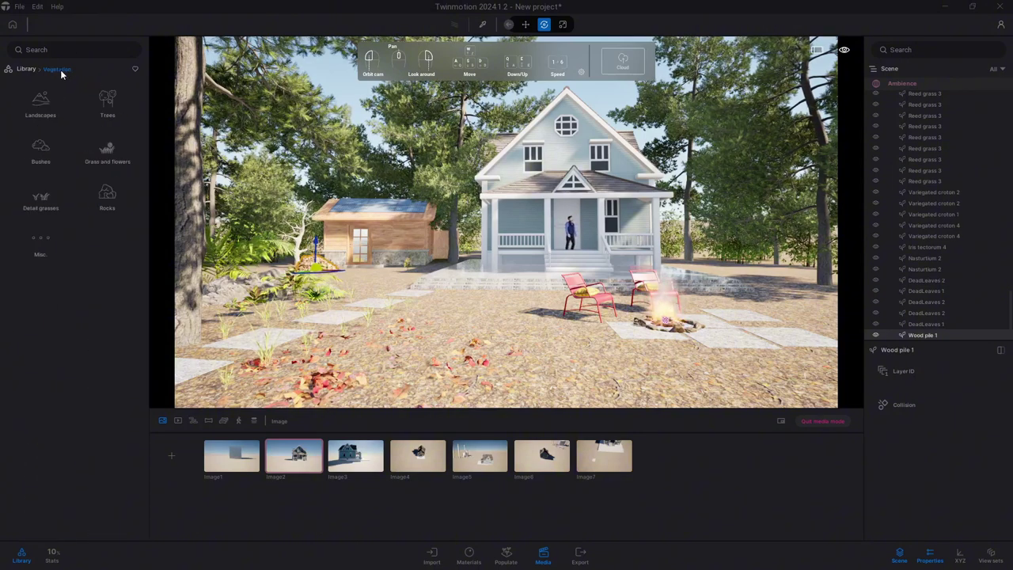
left_click(52, 146)
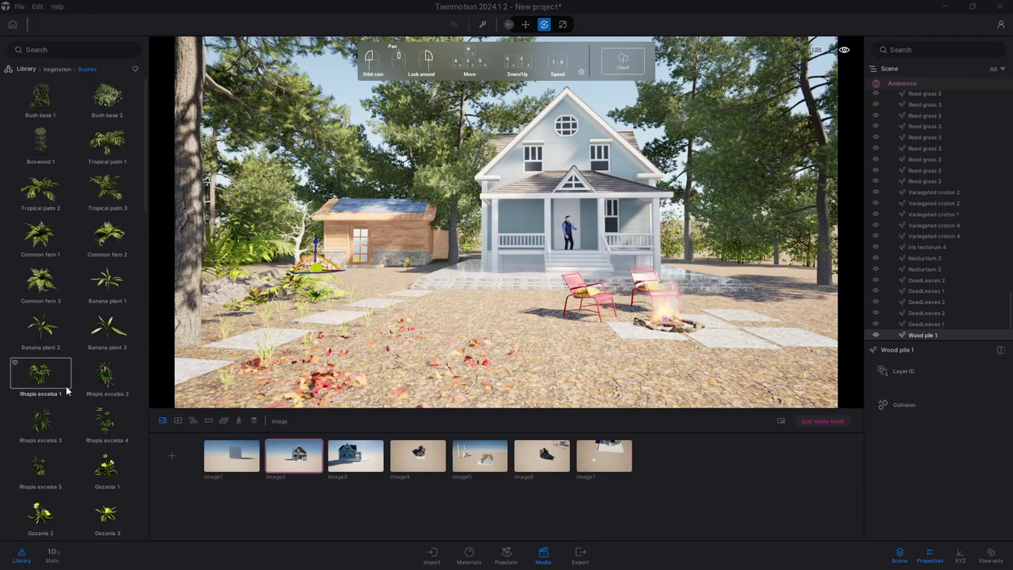
scroll(106, 321, "down", 3)
scroll(106, 297, "down", 3)
scroll(106, 316, "down", 2)
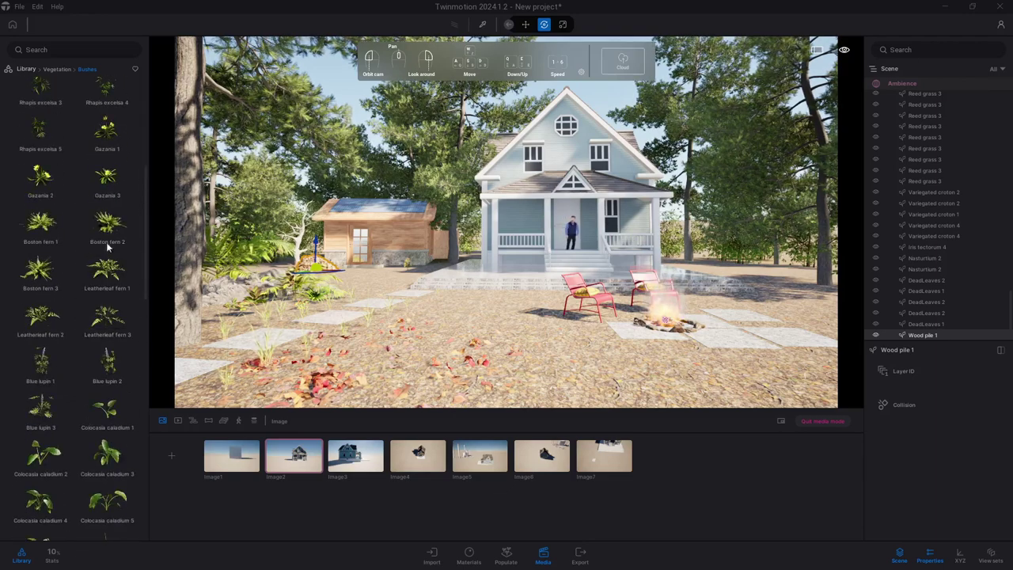
mouse_move(107, 248)
left_mouse_down()
mouse_move(358, 336)
mouse_move(243, 337)
mouse_move(366, 298)
left_mouse_up()
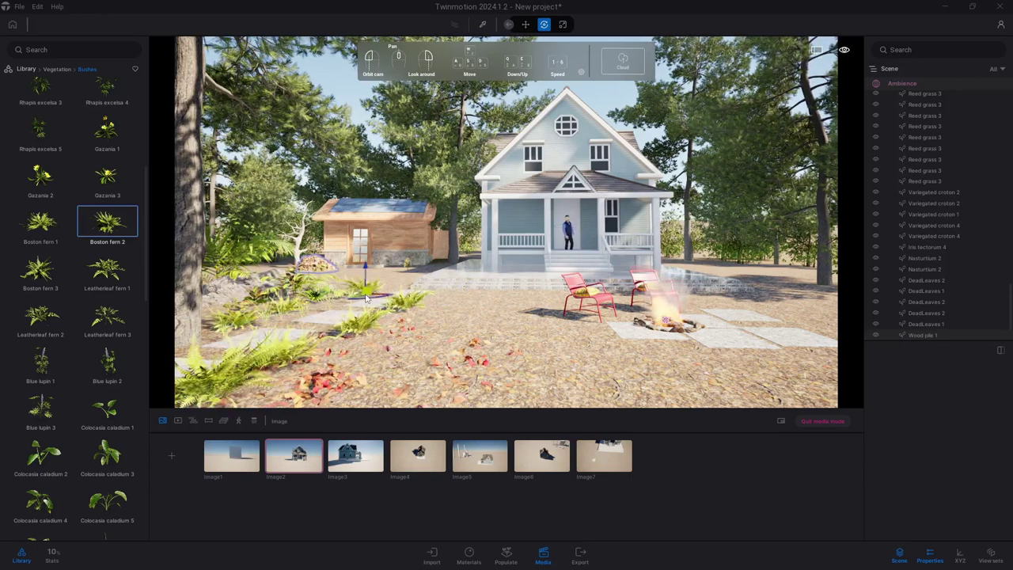
left_click(57, 69)
- Place the Flawless planter from Objects > City > Planters beside the porch, discarding a trial Electrify planter
left_click(34, 71)
left_click(44, 155)
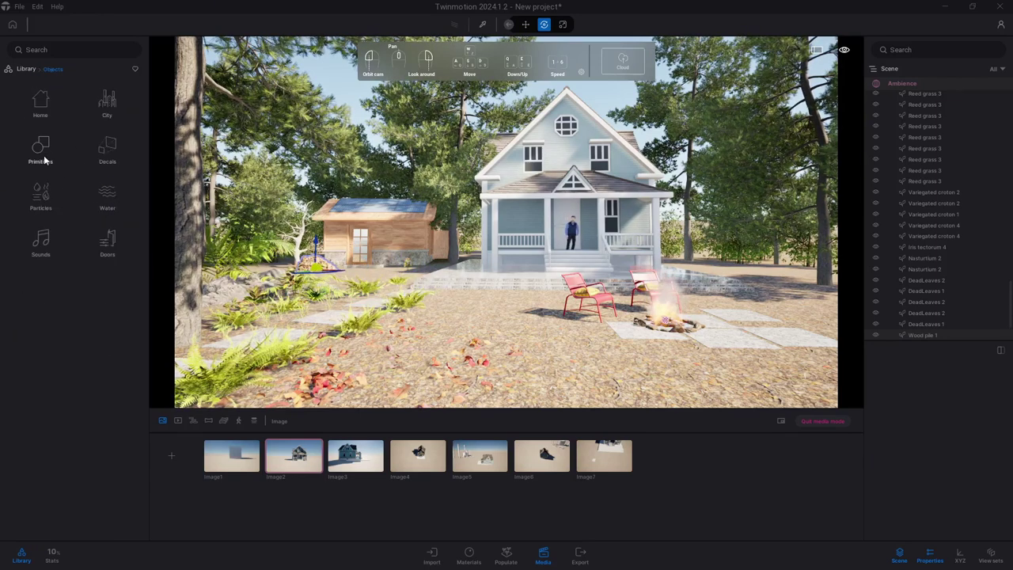
left_click(111, 107)
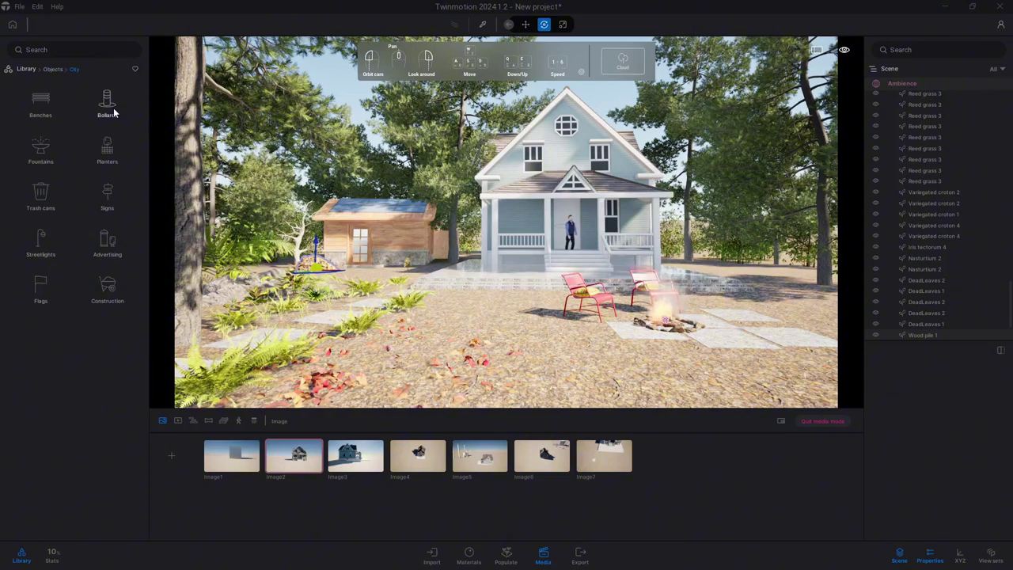
left_click(108, 149)
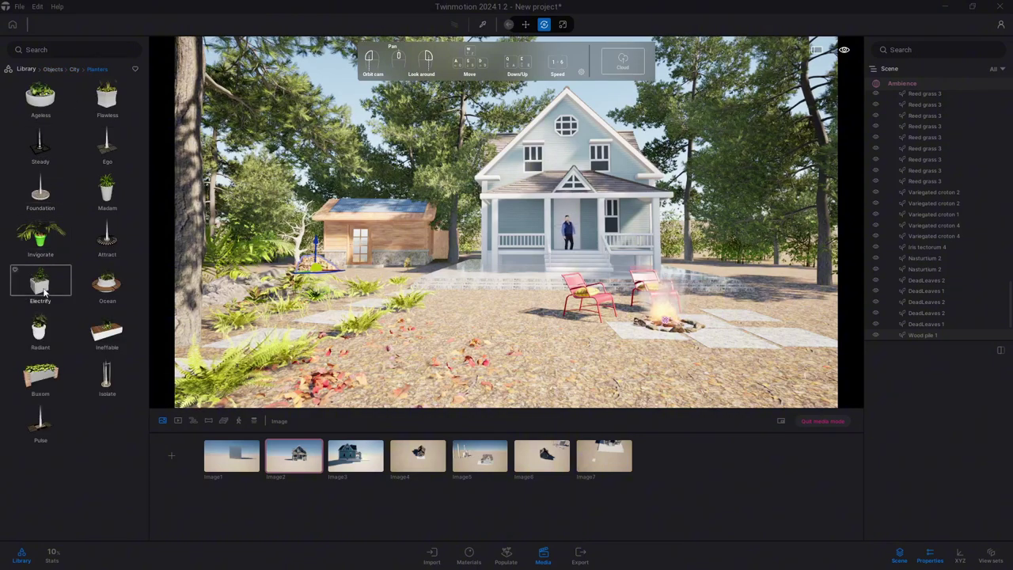
mouse_move(44, 293)
left_mouse_down()
mouse_move(478, 271)
mouse_move(458, 279)
left_mouse_up()
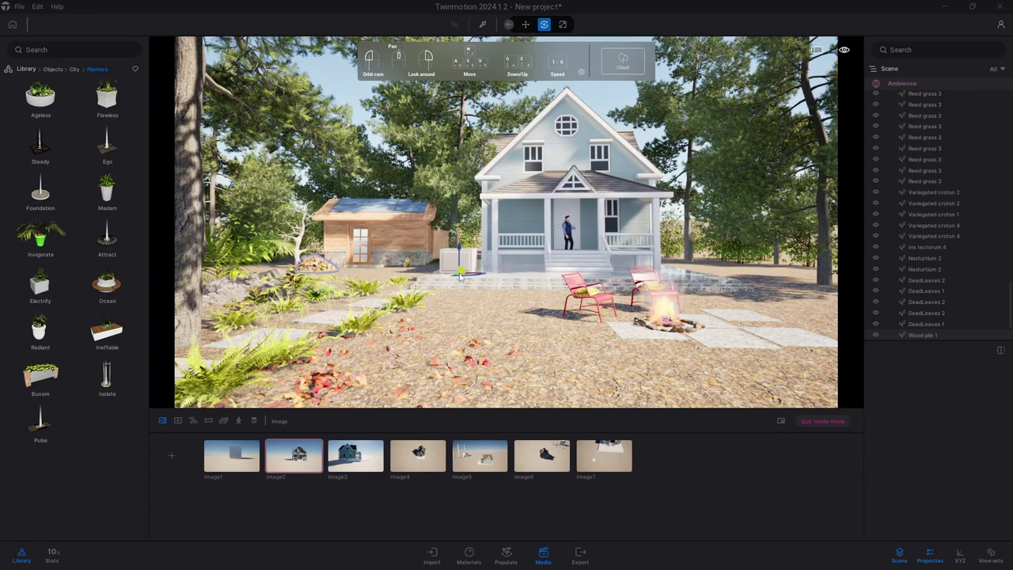
left_click_drag(447, 276, 10, 441)
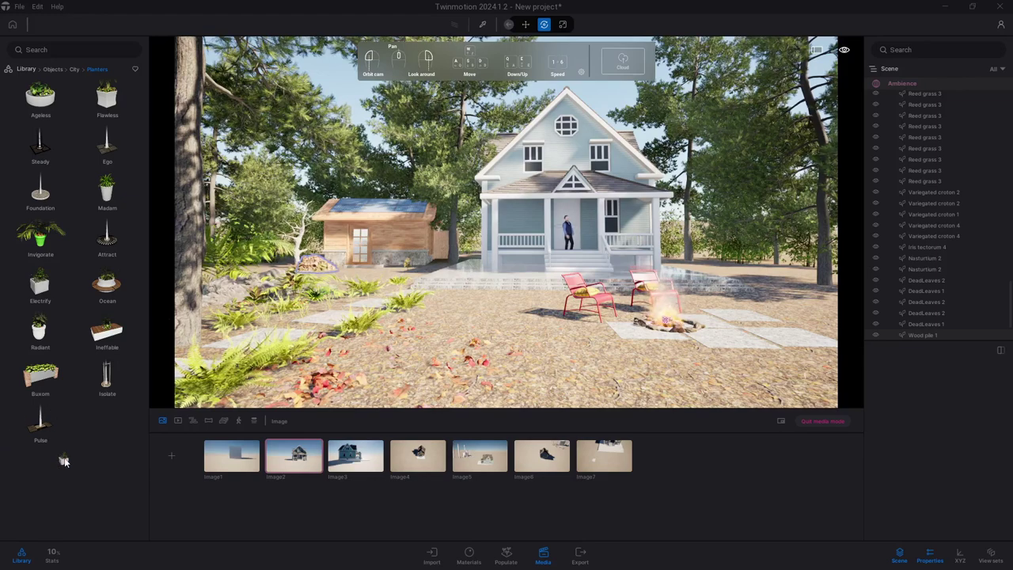
left_click_drag(107, 96, 458, 275)
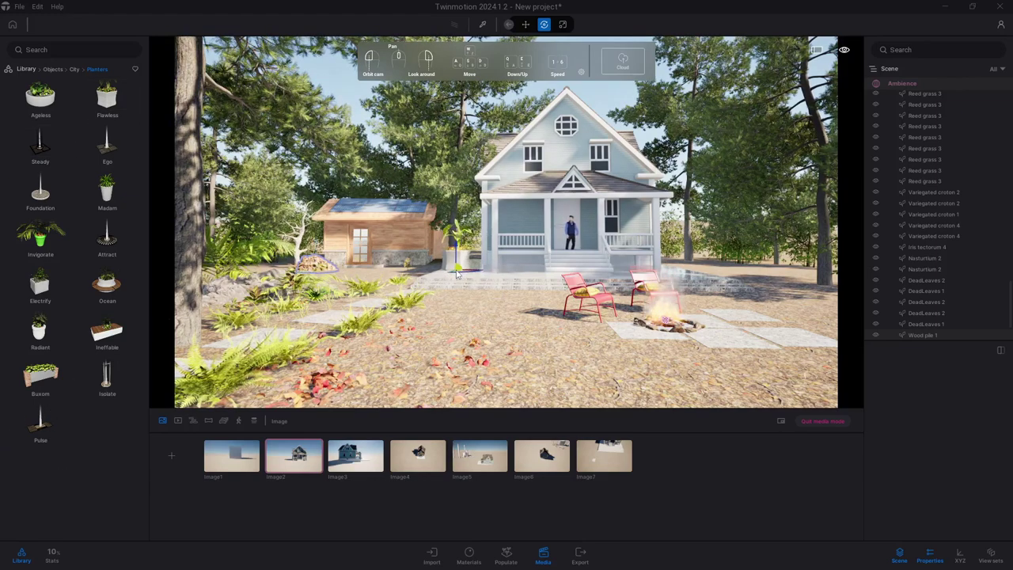
left_click_drag(463, 273, 458, 275)
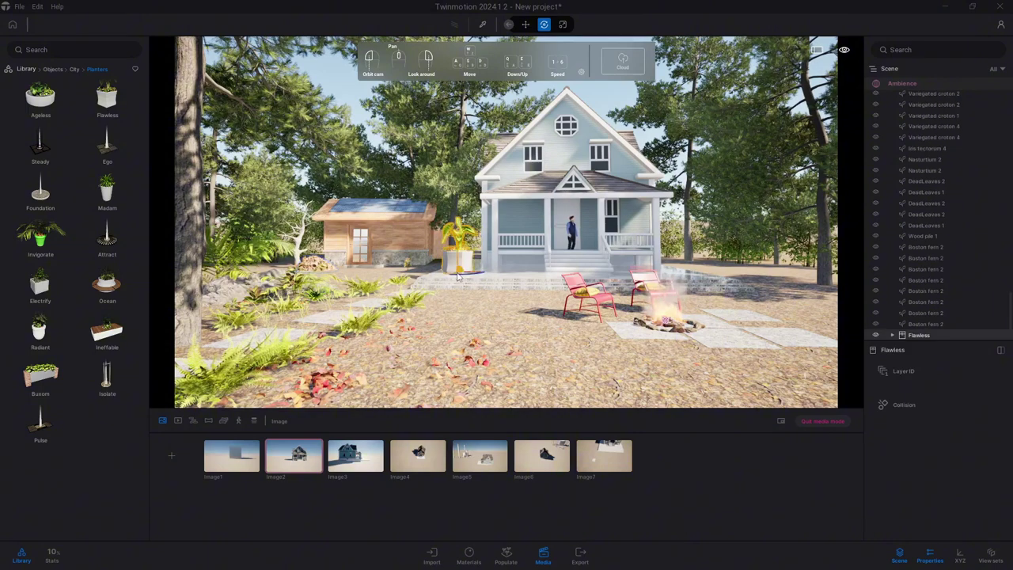
left_click(425, 355)
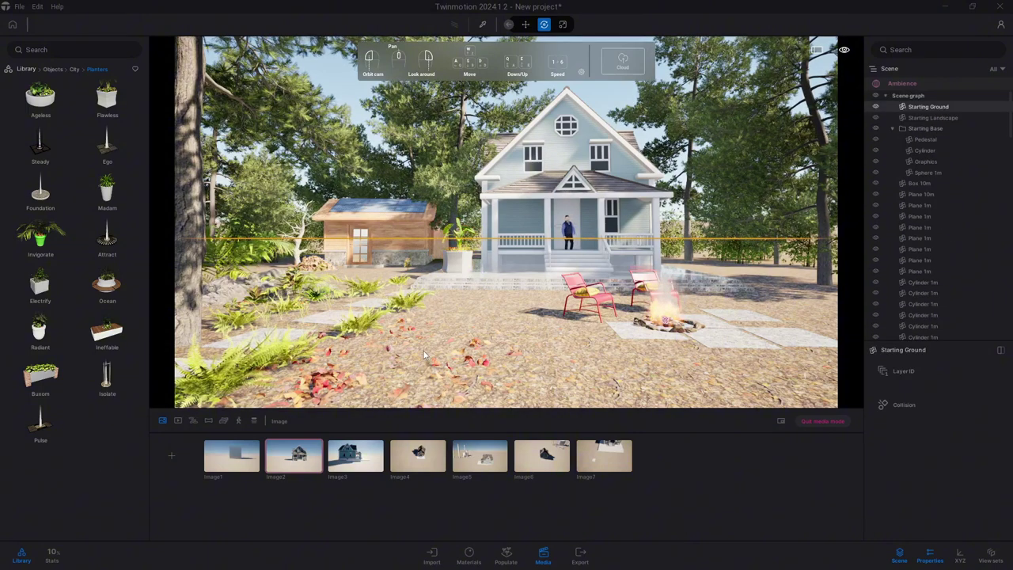
- Slide the Ambience time of day from 10:30 back to about 06:38, then show the Video section
left_click(898, 83)
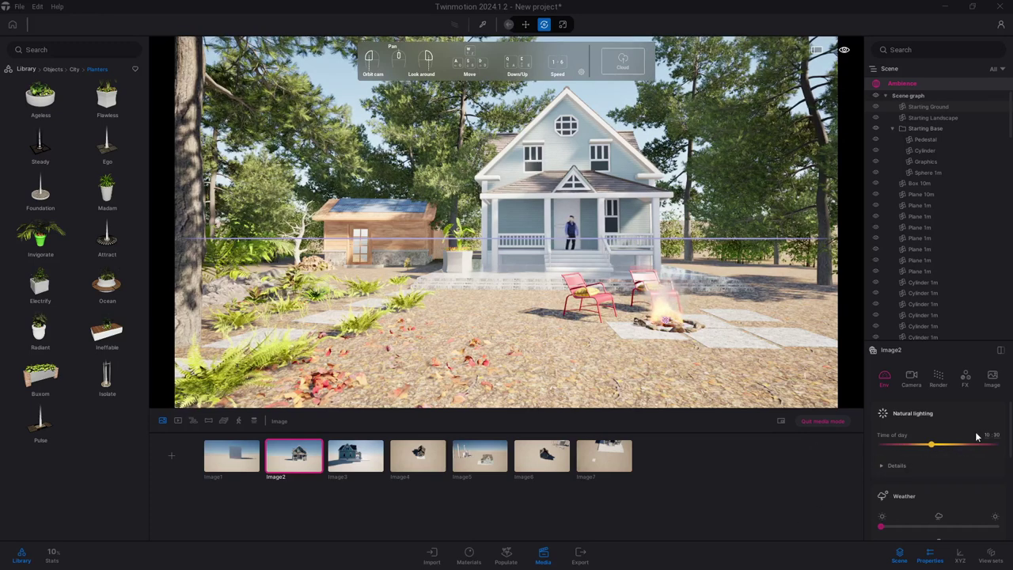
left_click(897, 465)
left_click_drag(931, 445, 918, 444)
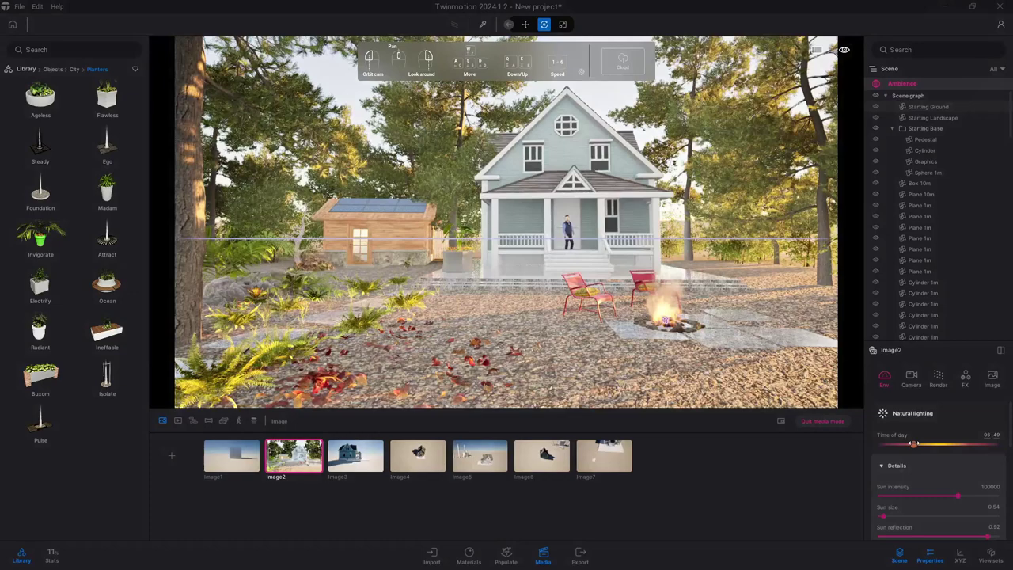
left_click_drag(918, 444, 914, 445)
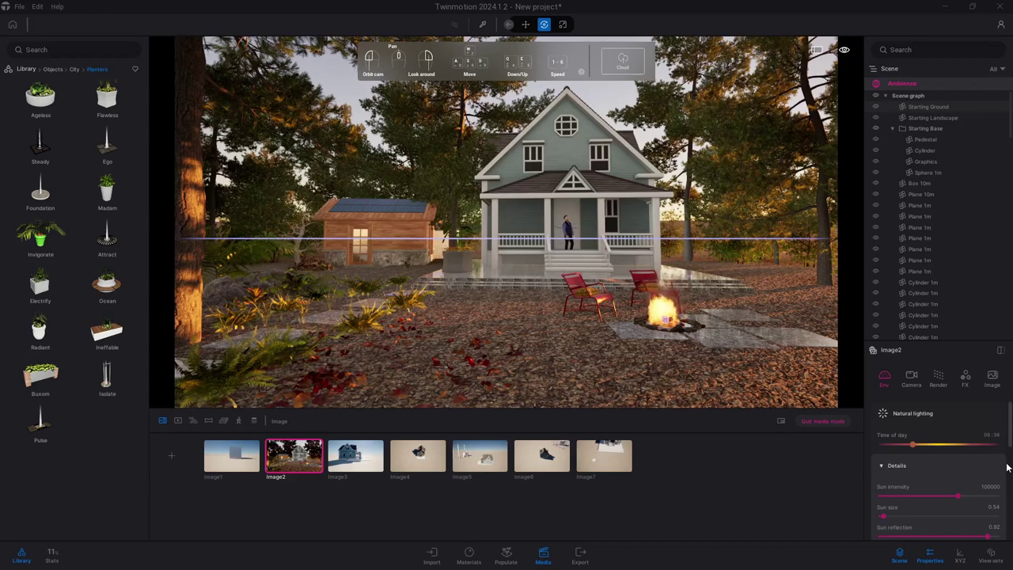
left_click(178, 421)
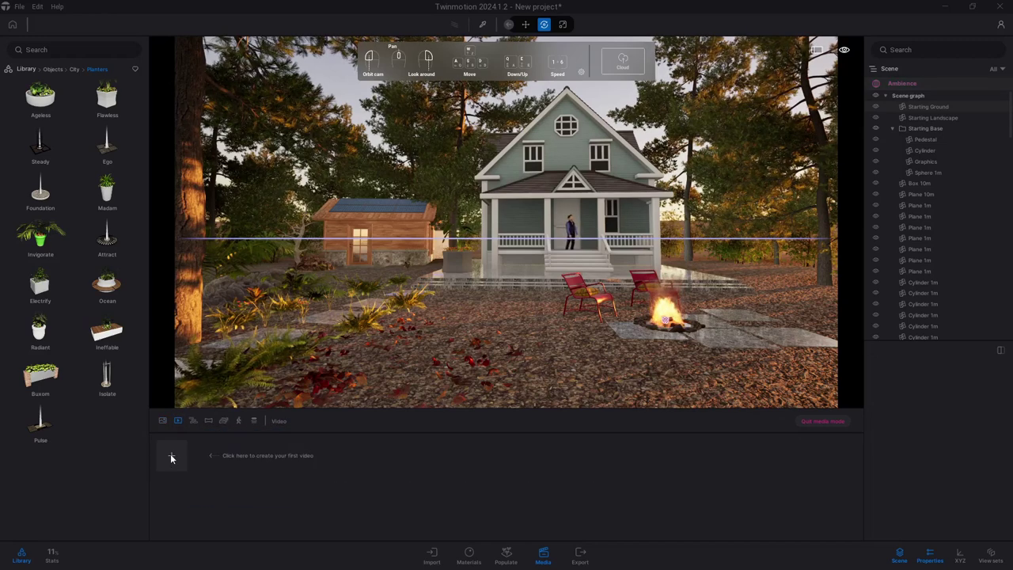
- Create Video part01 from the fire-pit view, add a second shot nearer the porch, and play it
left_click(171, 456)
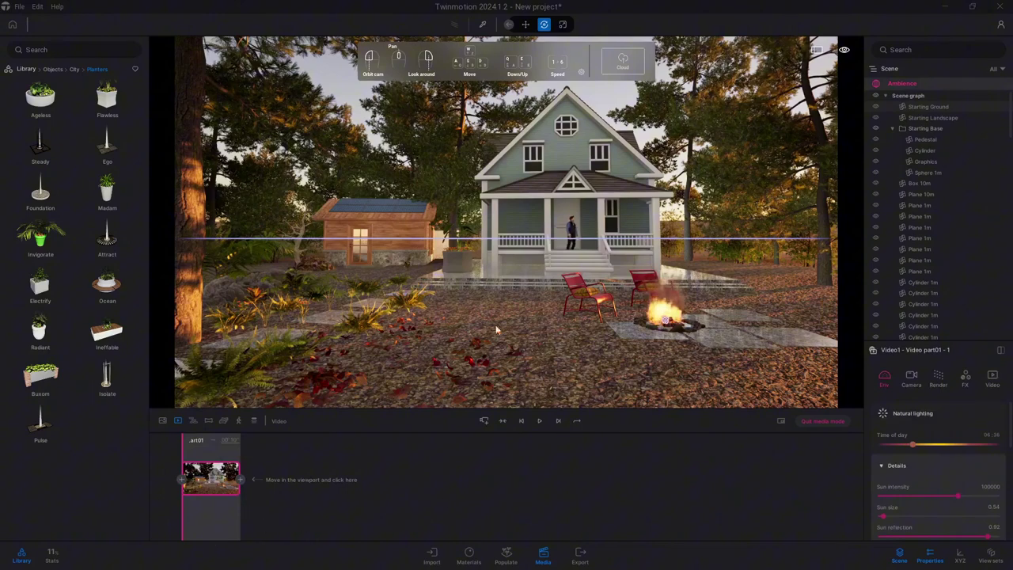
scroll(518, 310, "up", 3)
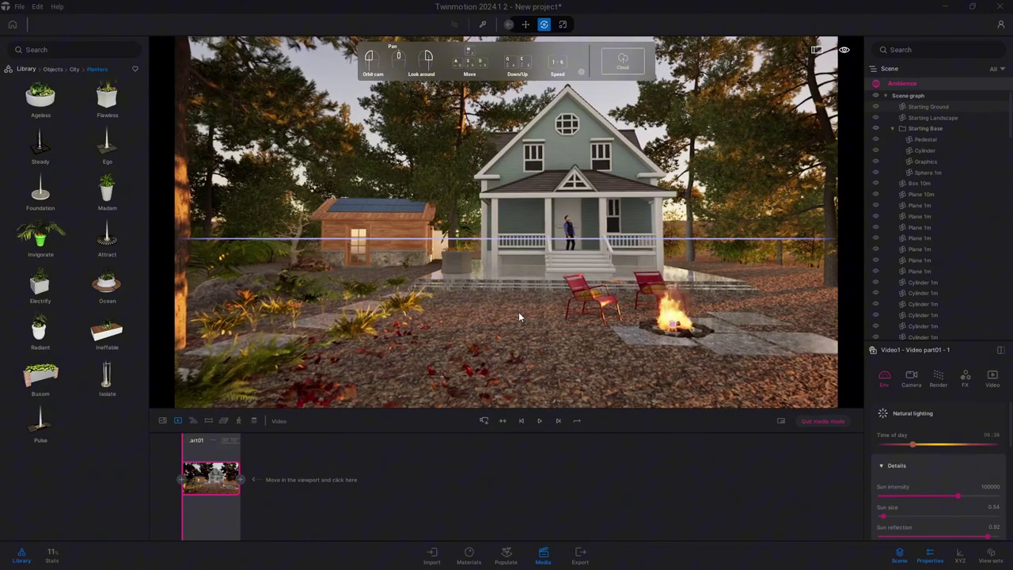
scroll(518, 312, "up", 3)
scroll(518, 311, "up", 2)
scroll(518, 312, "up", 2)
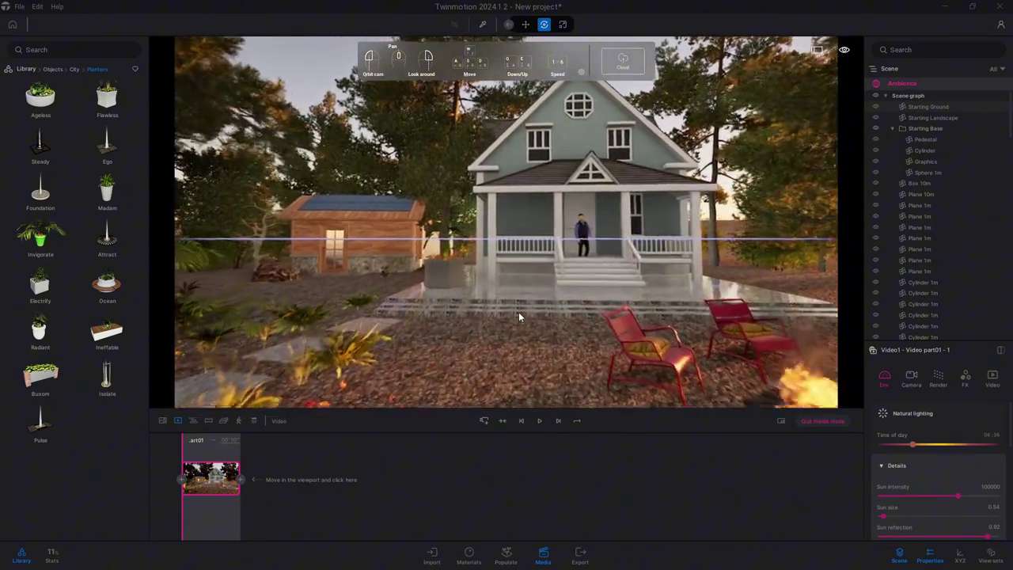
scroll(519, 312, "up", 2)
scroll(518, 312, "up", 2)
scroll(519, 312, "up", 2)
scroll(518, 312, "up", 2)
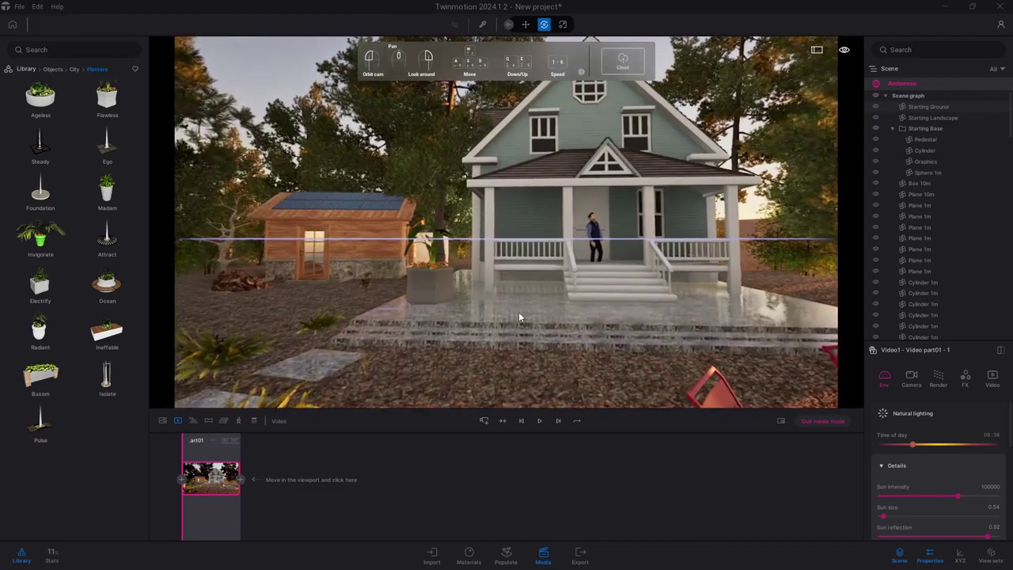
left_click(241, 479)
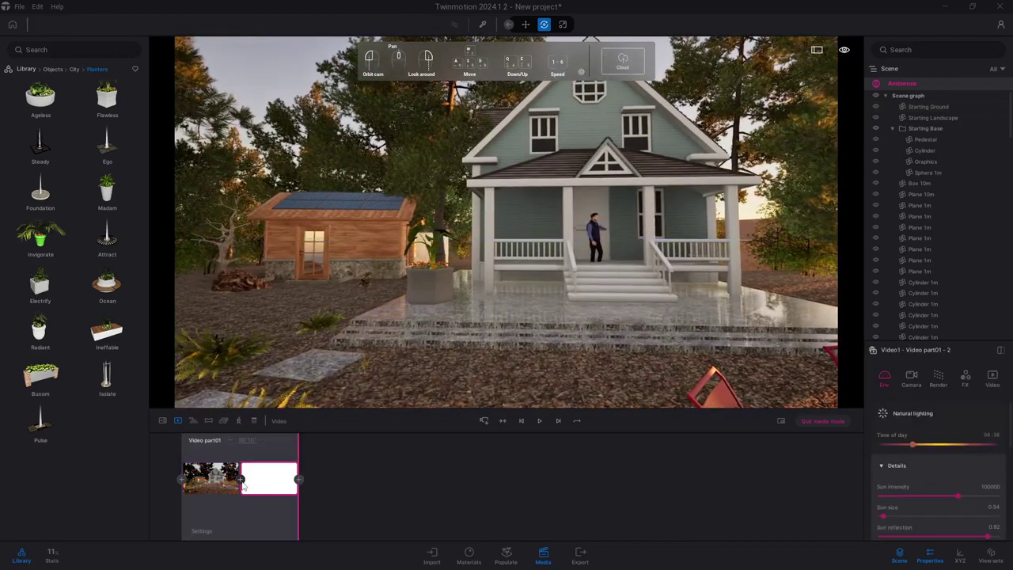
left_click(540, 420)
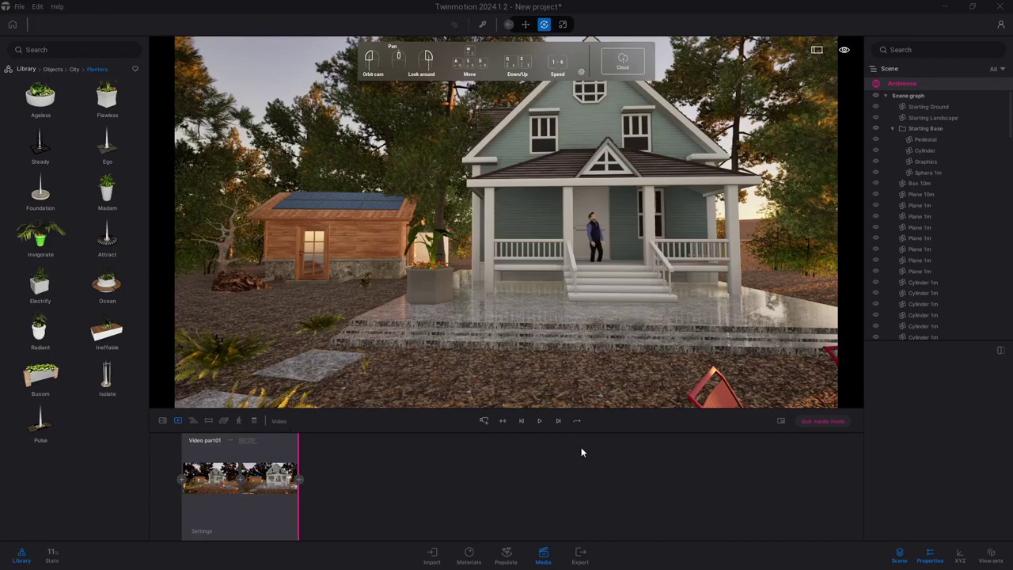
left_click(542, 422)
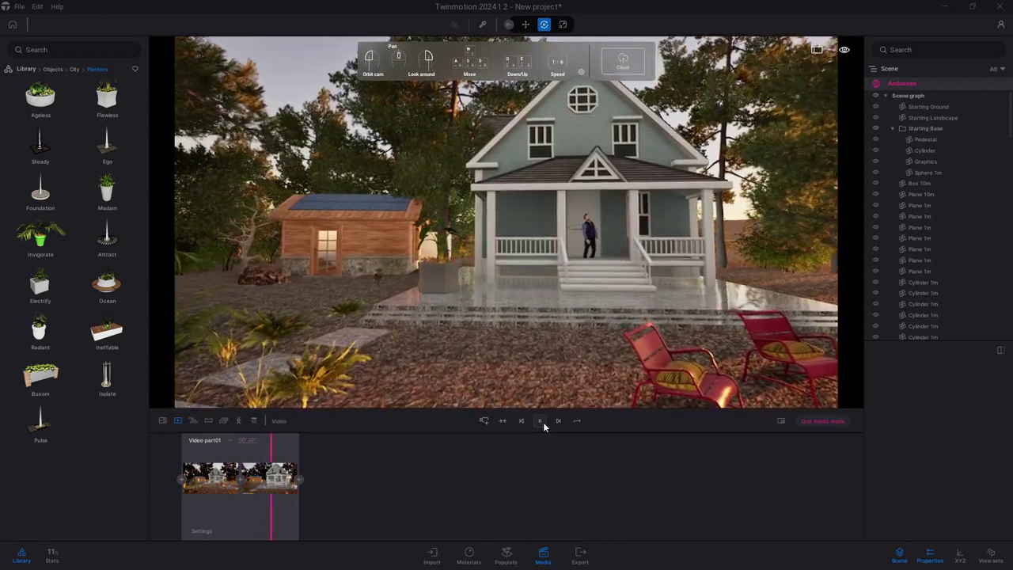
- Pause the preview, open Export, and dismiss the video media selection dialog
left_click(543, 422)
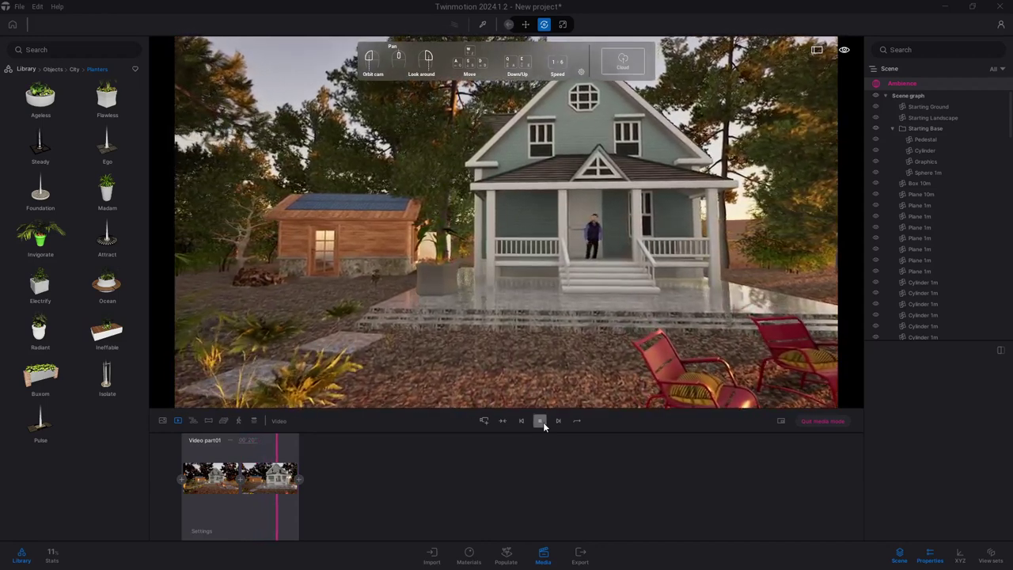
left_click(584, 561)
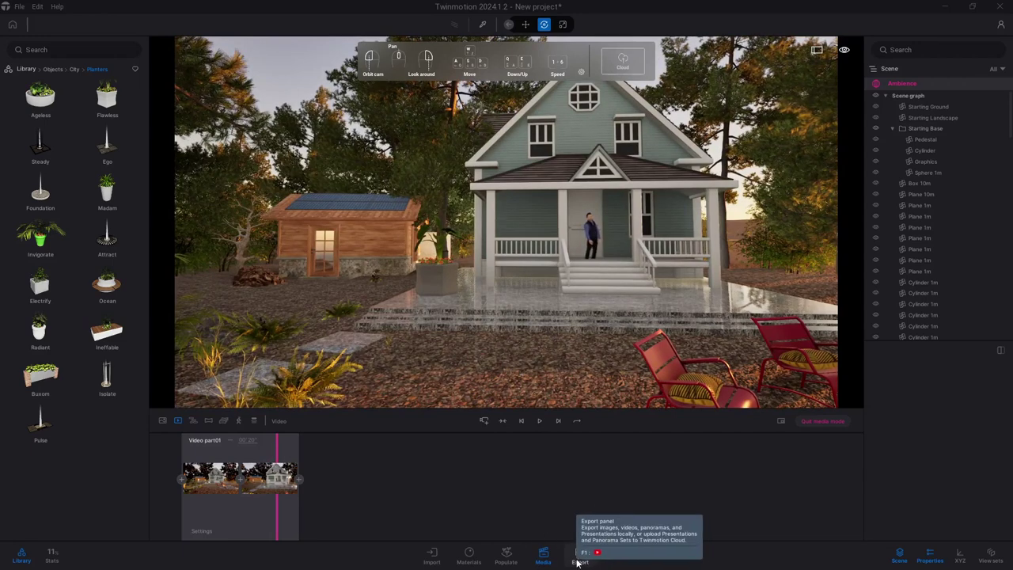
left_click(990, 428)
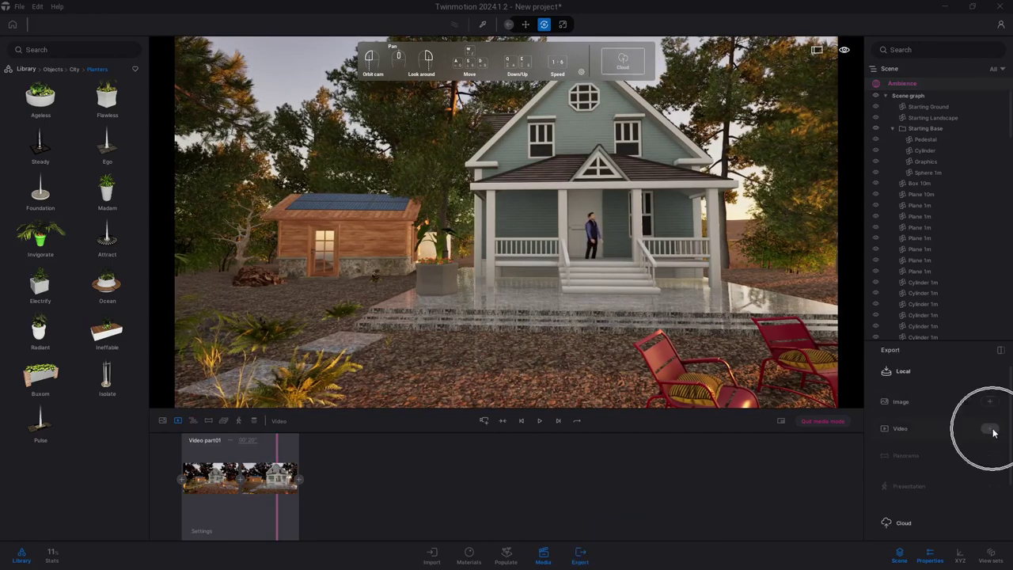
left_click(988, 209)
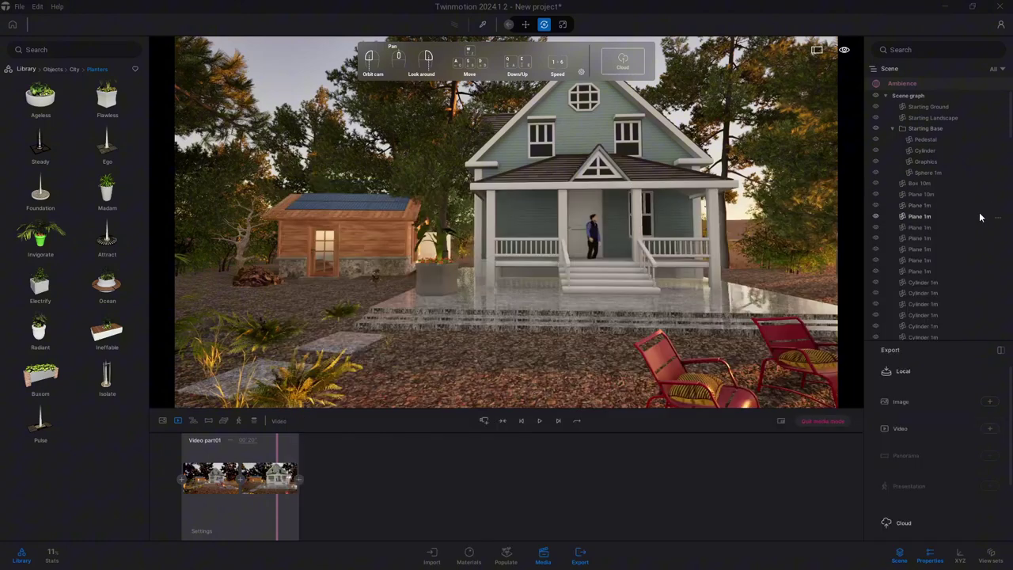
- Start a new video, add a second keyframe close to the porch, and play the camera move
left_click(162, 421)
left_click(177, 420)
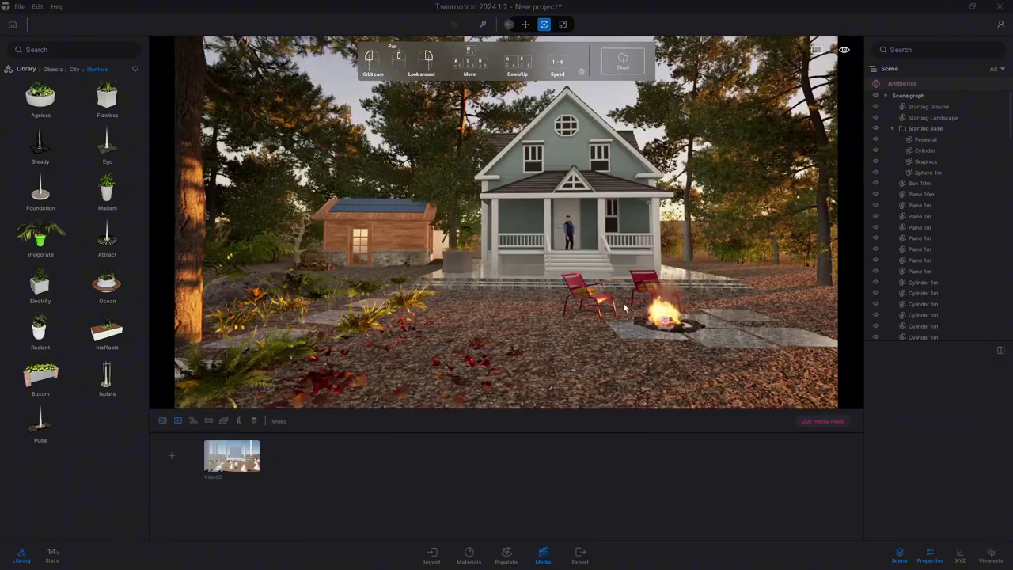
left_click(177, 458)
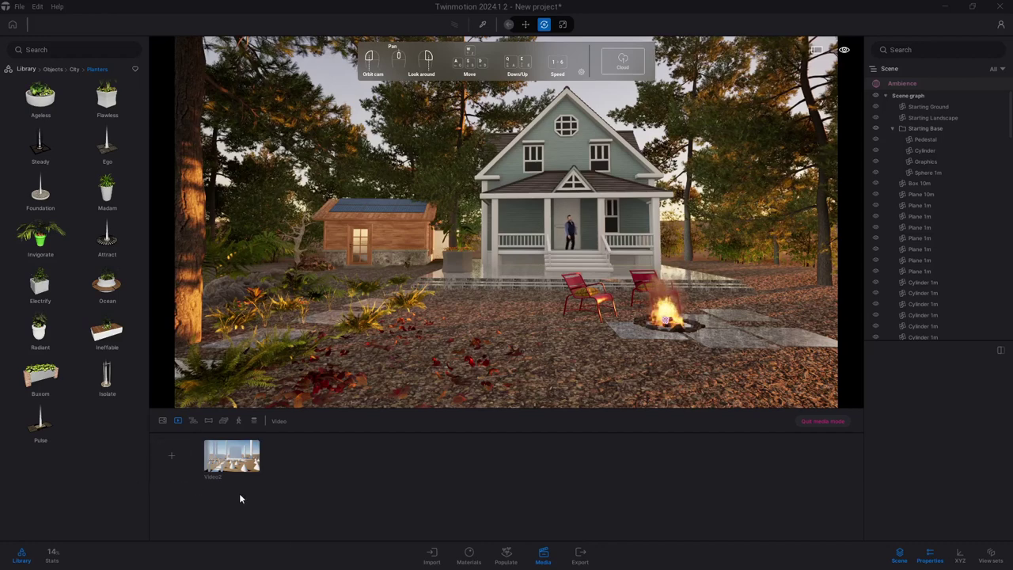
left_click(180, 423)
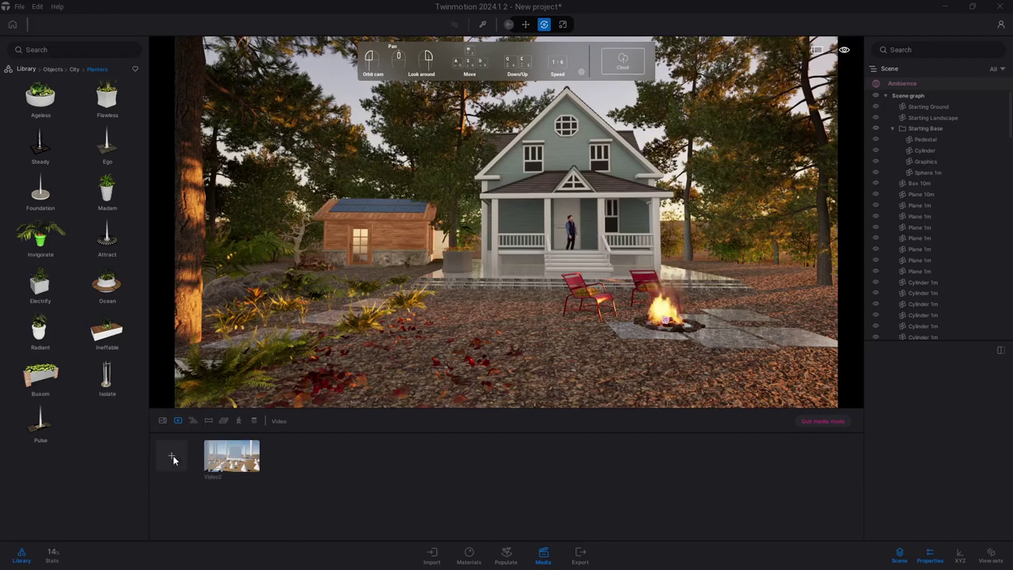
left_click(175, 457)
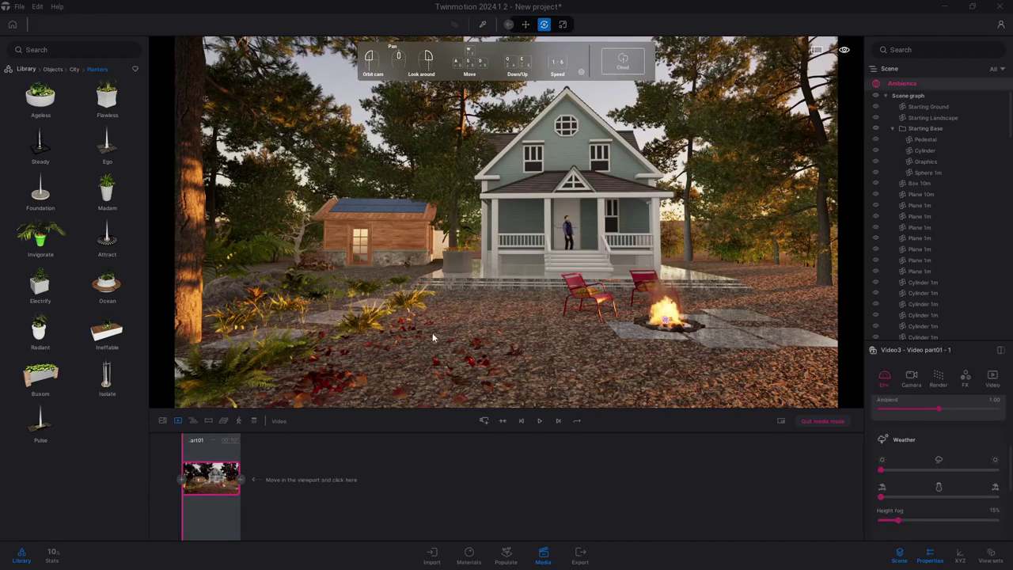
scroll(430, 338, "down", 5)
scroll(507, 222, "down", 5)
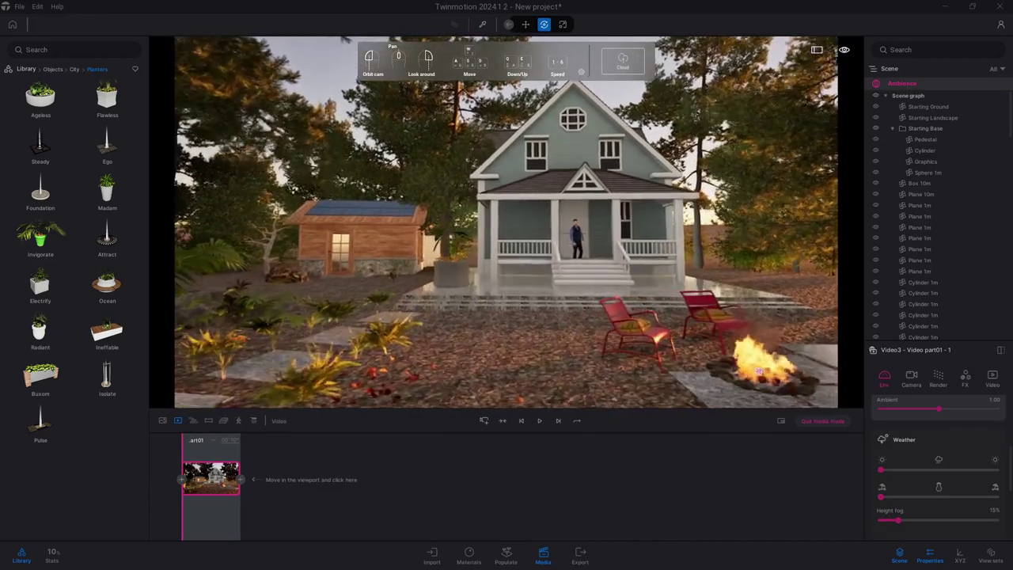
scroll(506, 222, "down", 5)
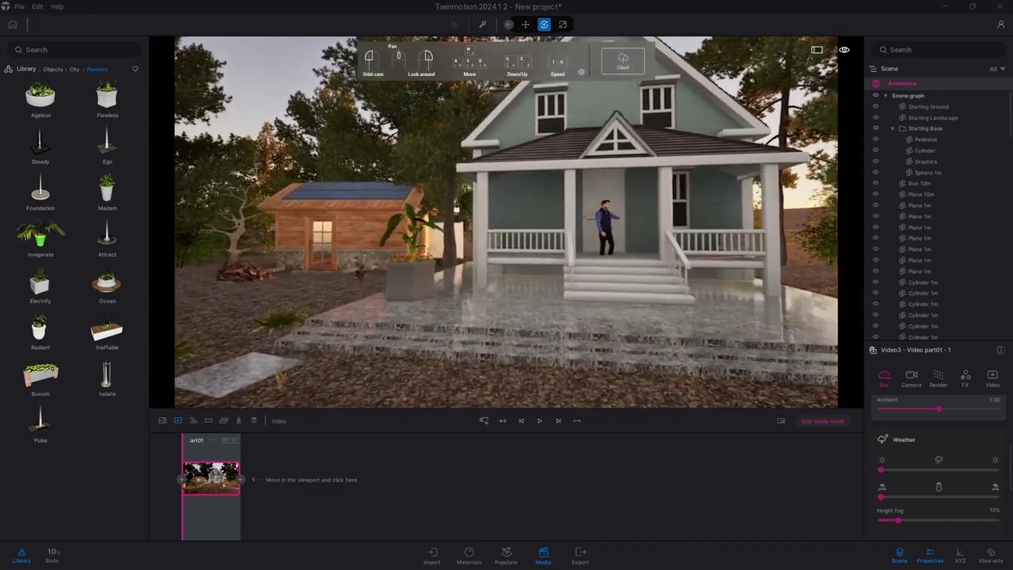
left_click(240, 478)
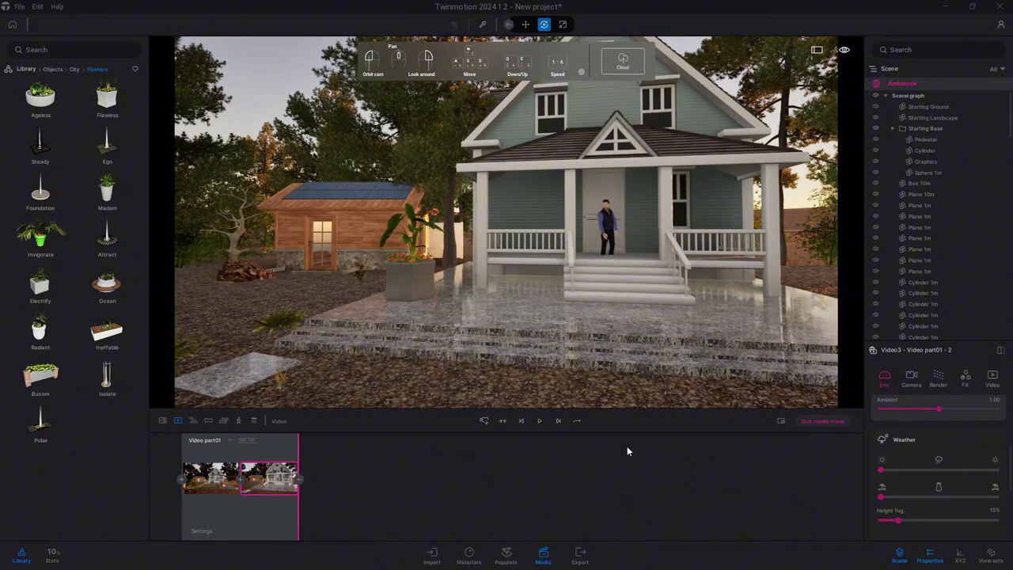
left_click(540, 422)
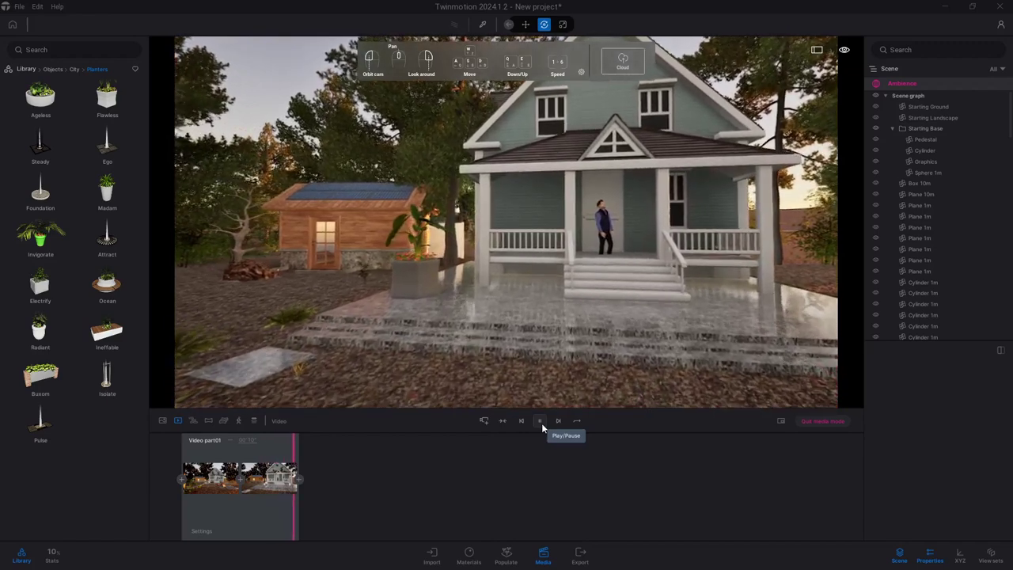
left_click(608, 238)
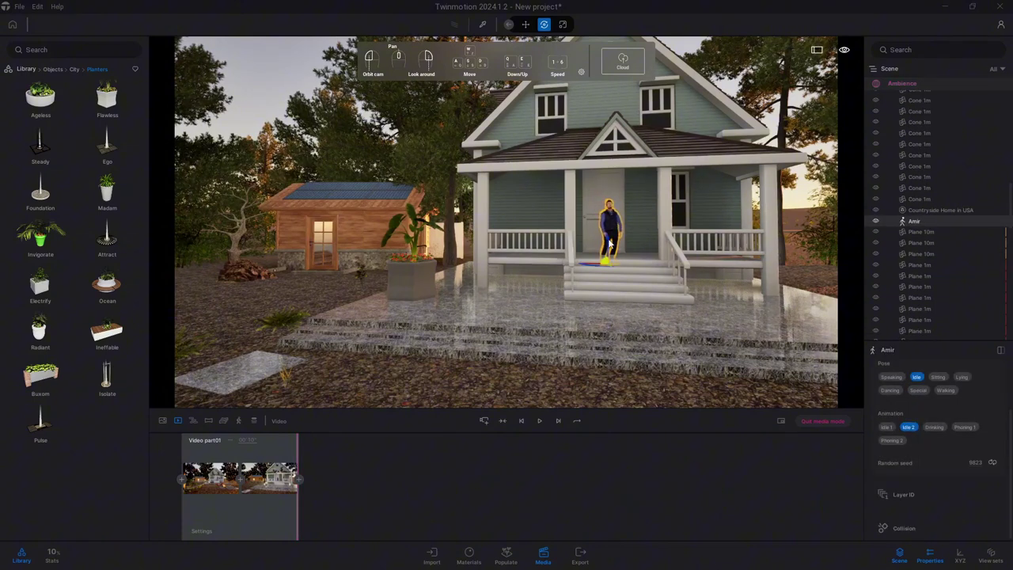
left_click_drag(610, 244, 619, 227)
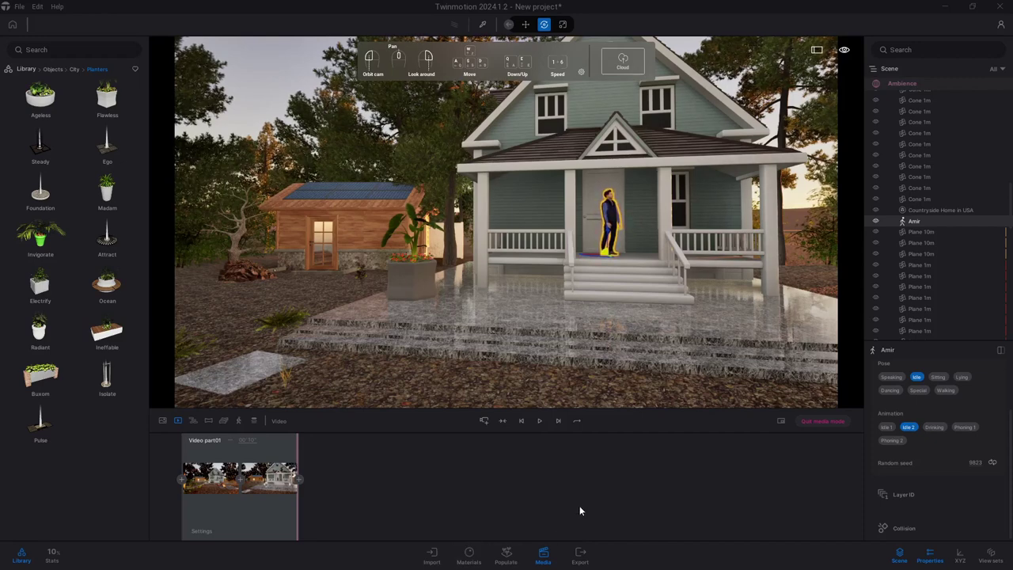
- In Export's Video selected media, include only Video3, exclude Video2, and start the MP4 export
left_click(580, 554)
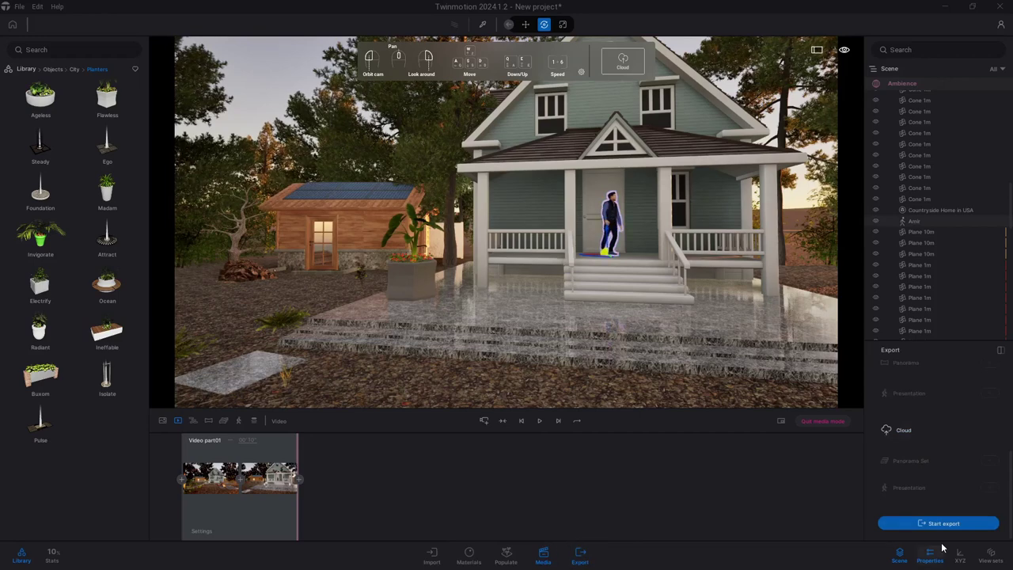
left_click(969, 428)
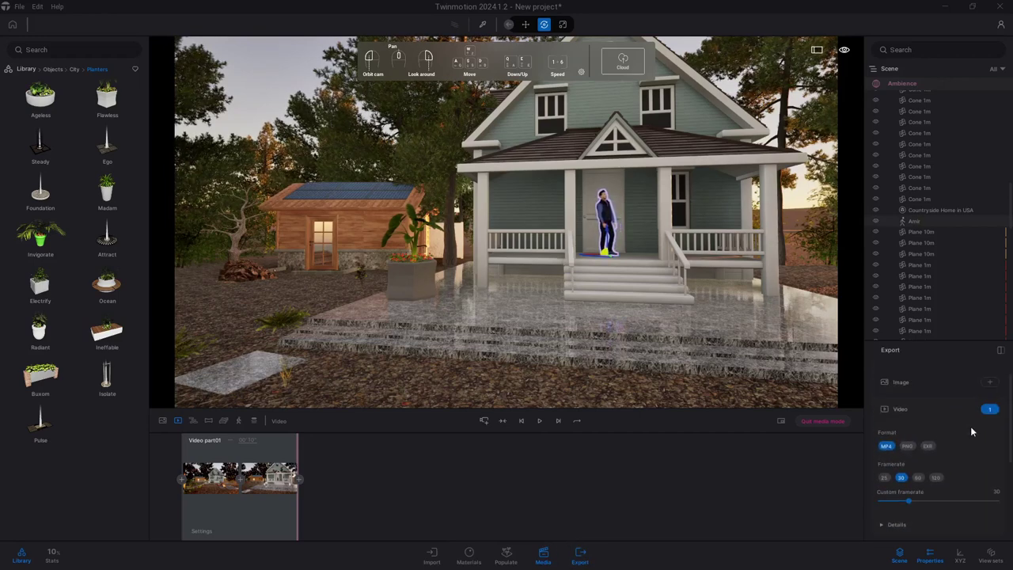
left_click(990, 409)
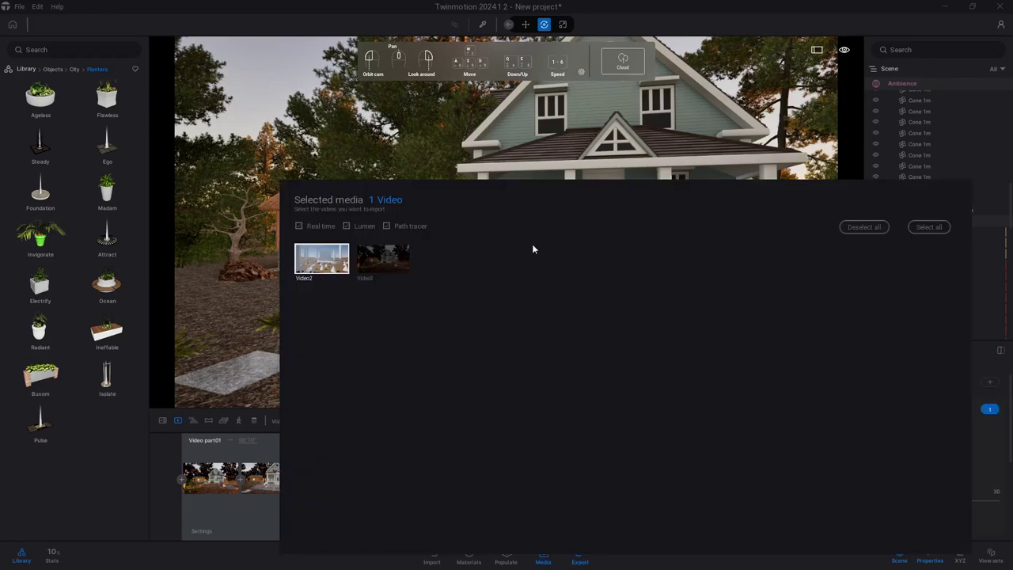
left_click(383, 258)
left_click(346, 270)
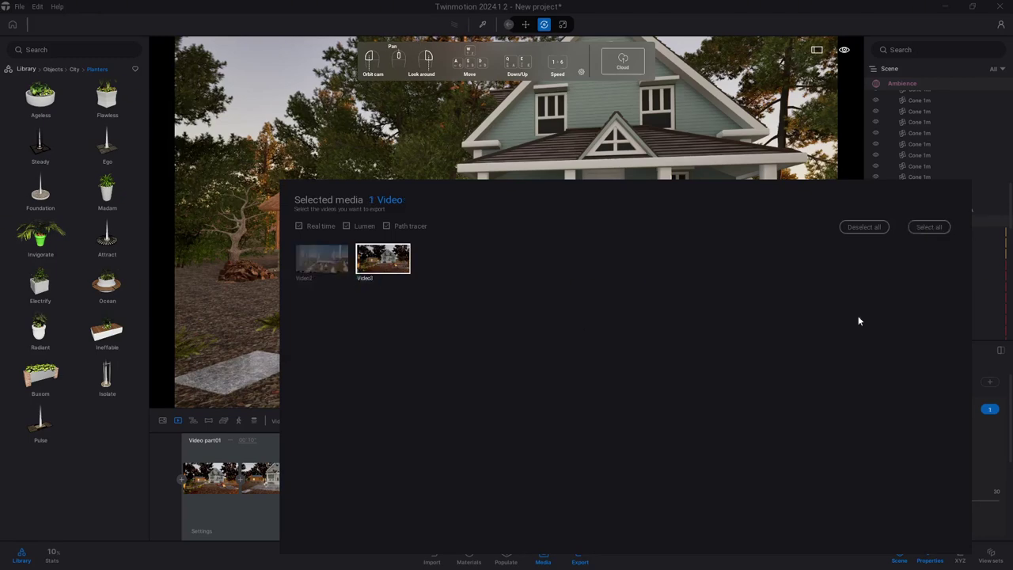
left_click(944, 469)
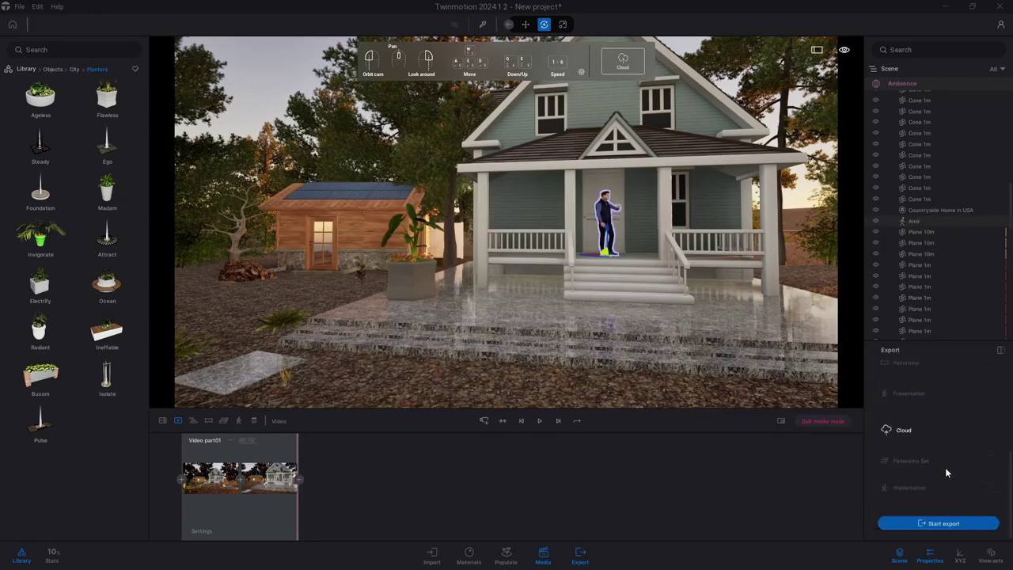
left_click(943, 526)
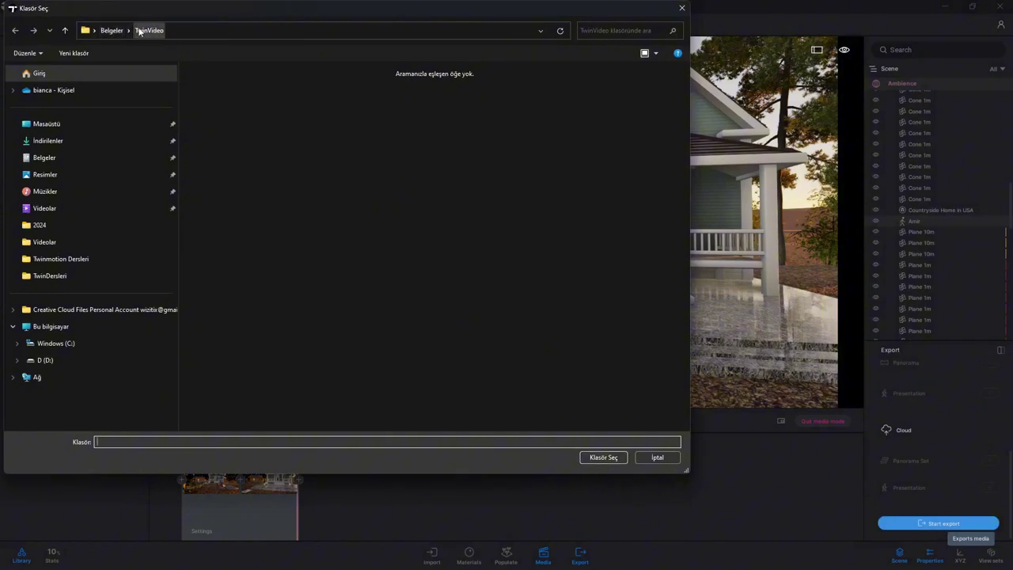
- Start exporting Video3 into the TwinVideo folder, then cancel the running export
left_click(610, 462)
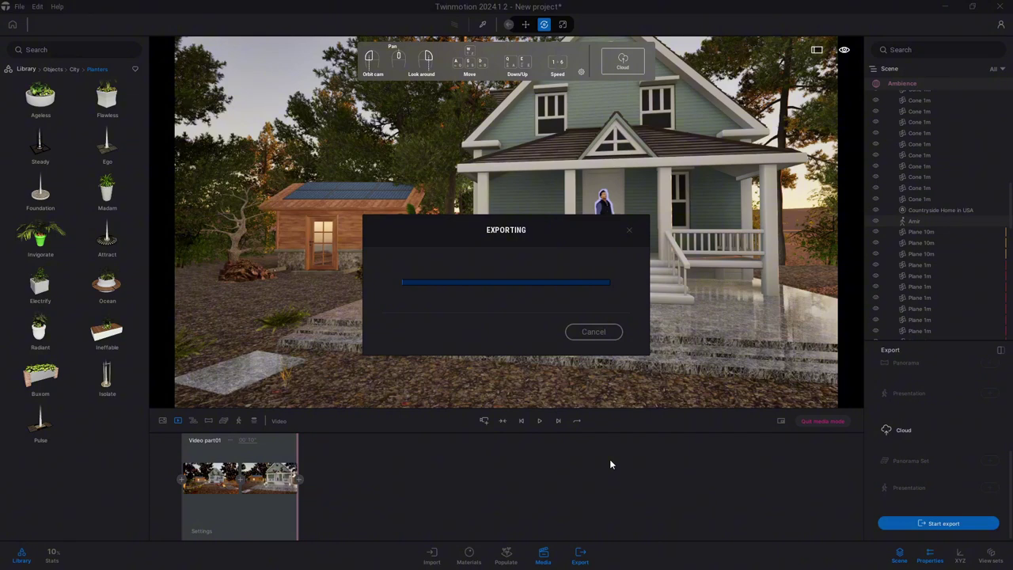
left_click(595, 332)
- Set the first shot's global illumination to Lumen and add keyframes to Video part01
double_click(277, 479)
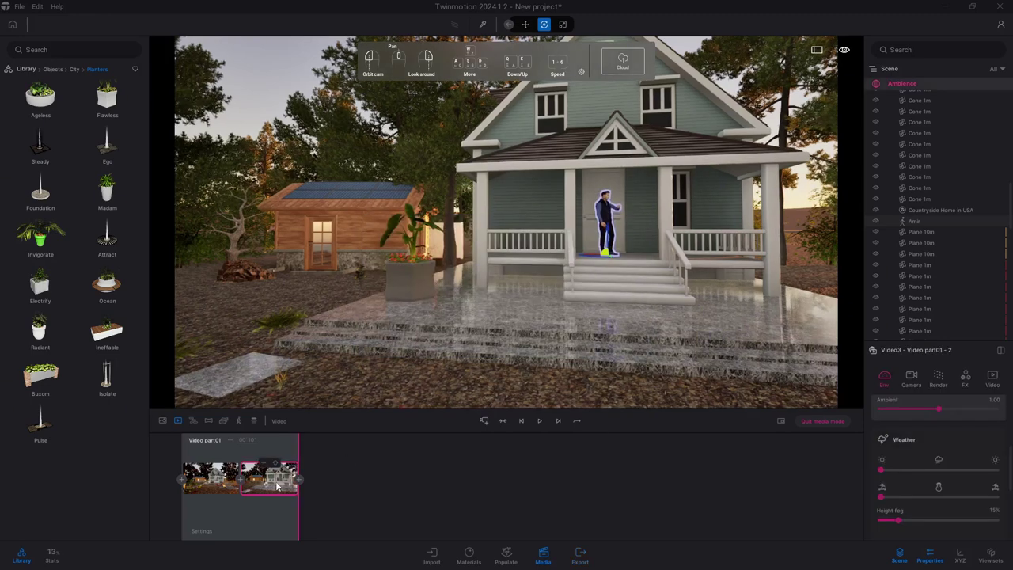
left_click(211, 479)
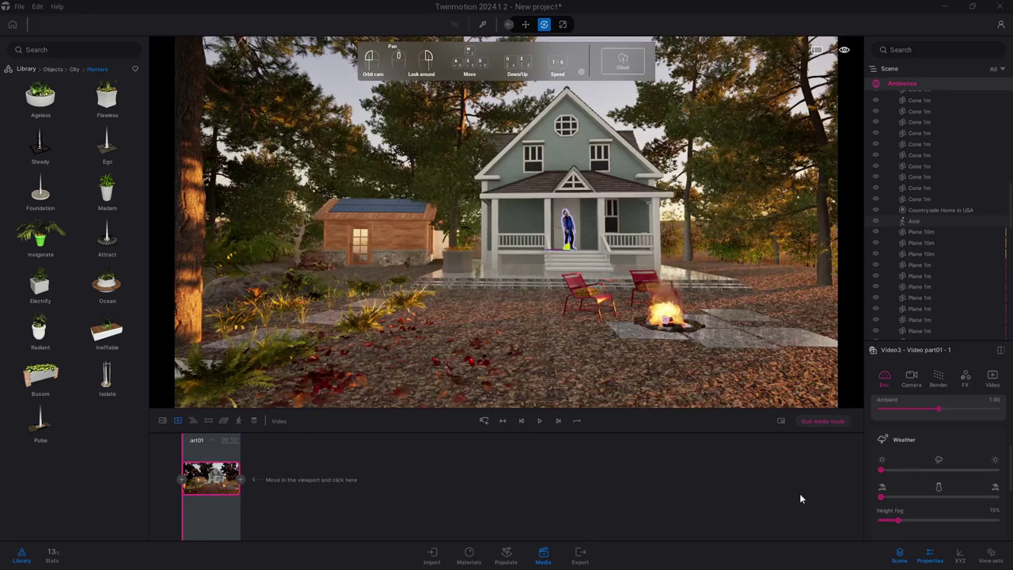
left_click(938, 380)
scroll(940, 442, "up", 3)
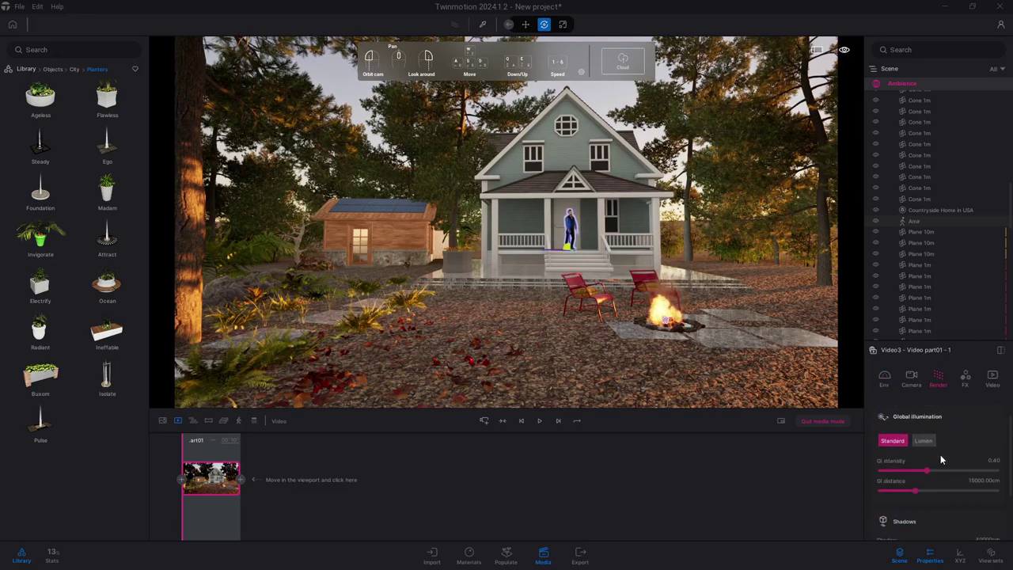
left_click(925, 471)
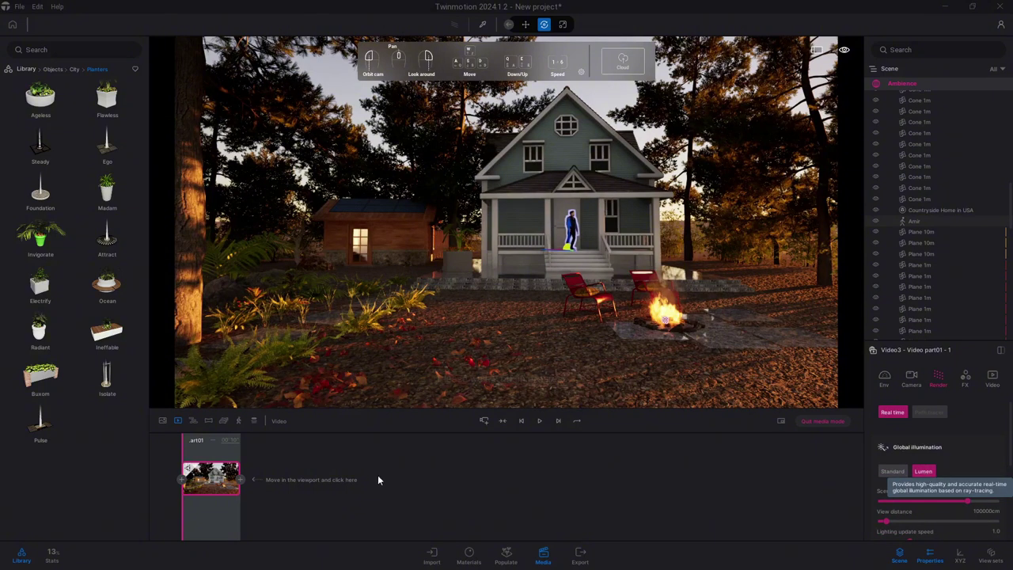
left_click(238, 485)
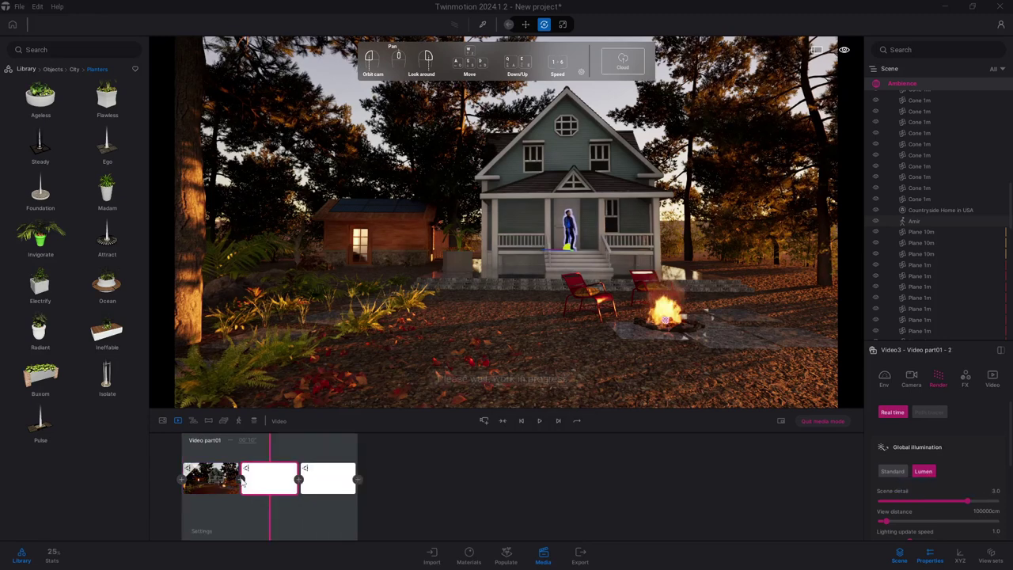
- Delete the extra third and second keyframes from Video part01
right_click(331, 469)
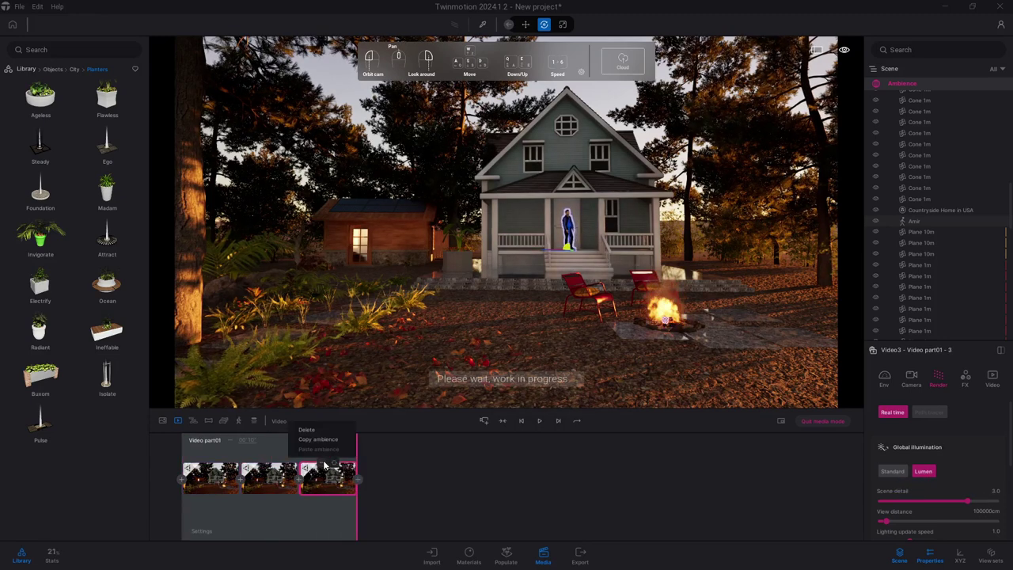
left_click(308, 430)
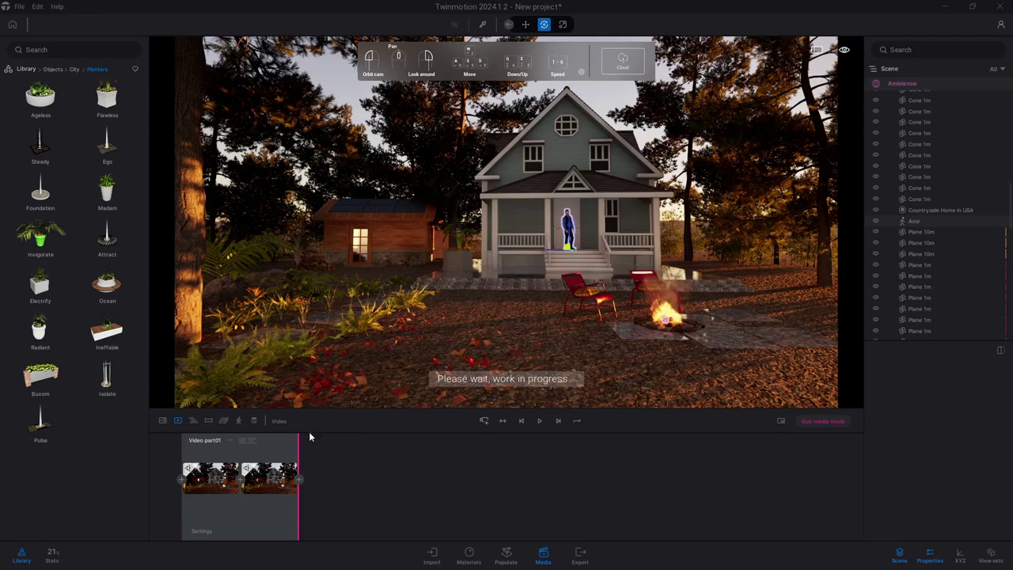
right_click(266, 467)
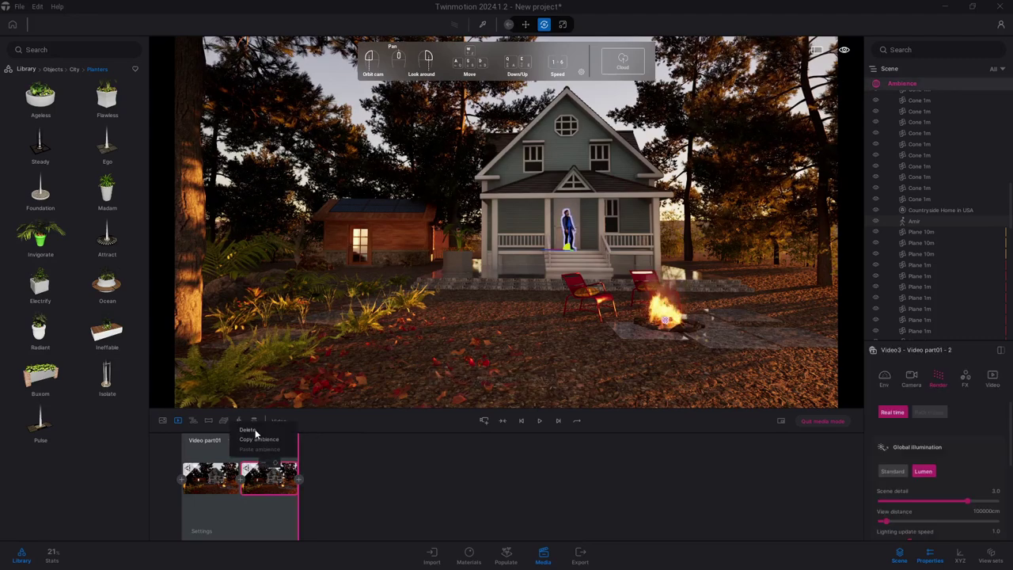
left_click(255, 429)
- Move the camera closer to the house porch and add it as the second keyframe
scroll(455, 293, "down", 5)
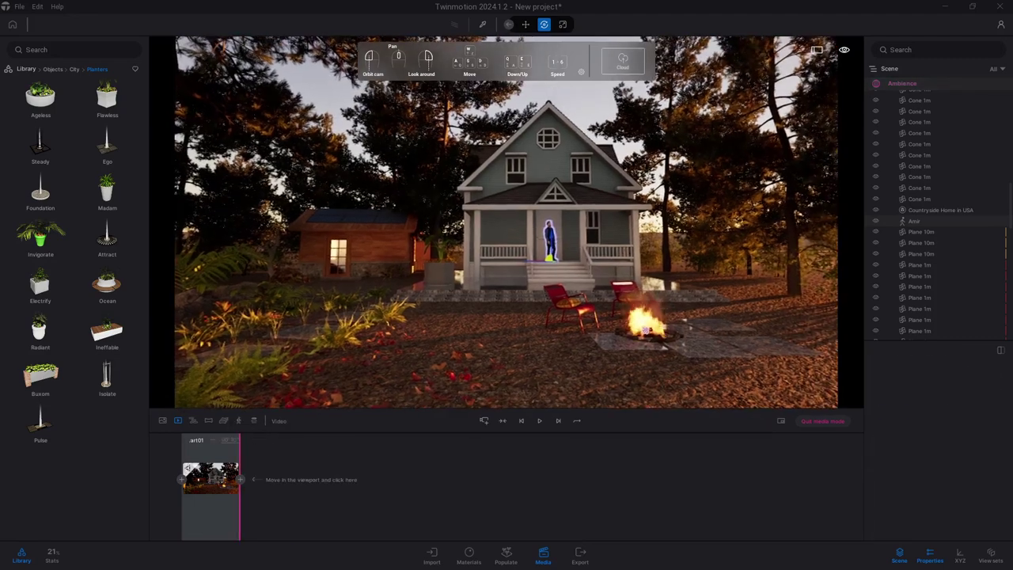
scroll(506, 222, "down", 2)
scroll(507, 222, "down", 2)
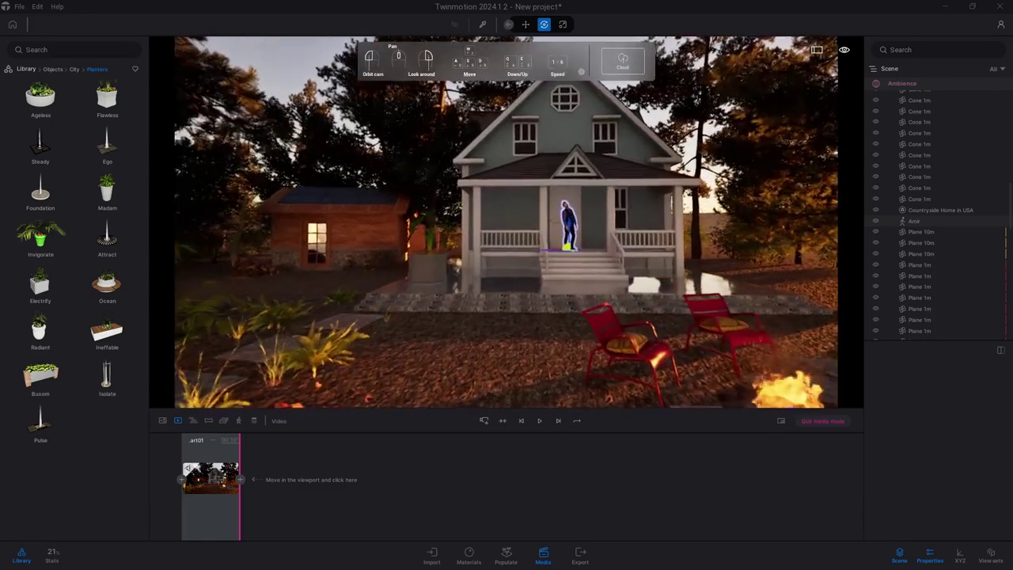
scroll(506, 222, "down", 2)
scroll(506, 221, "down", 2)
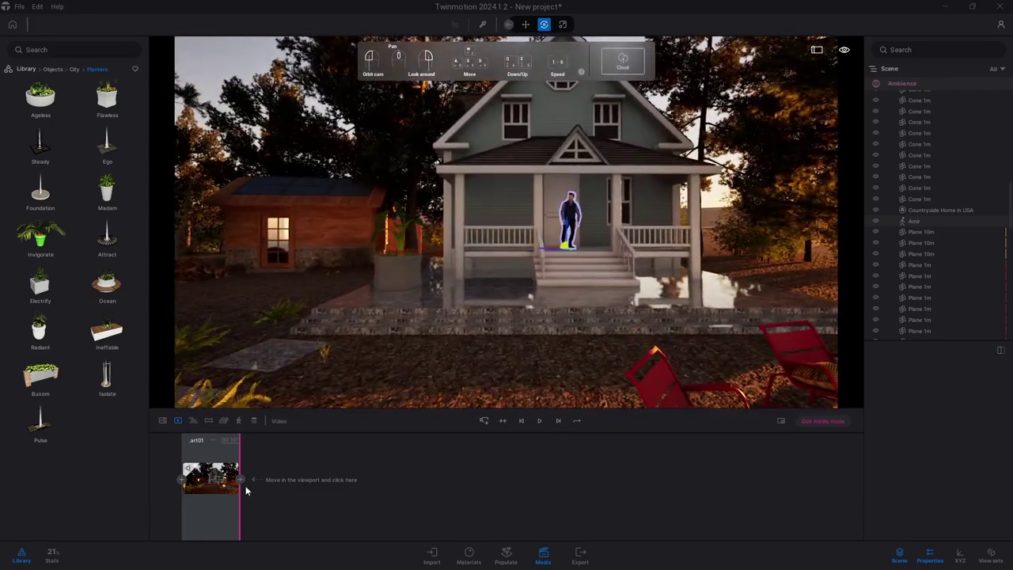
left_click(242, 480)
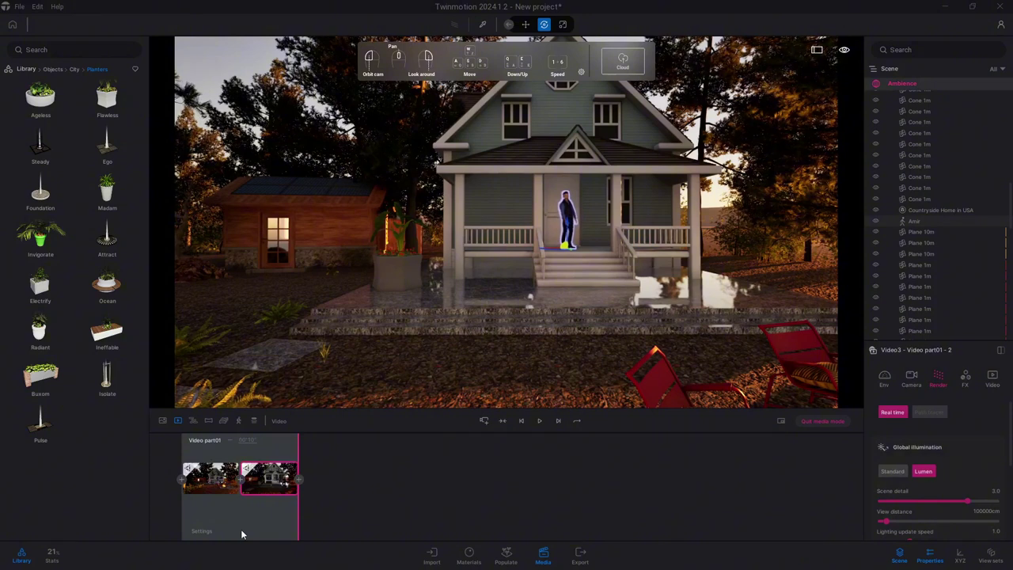
- Export the Lumen camera animation as an MP4 into the TwinVideo folder
left_click(580, 554)
scroll(995, 453, "down", 5)
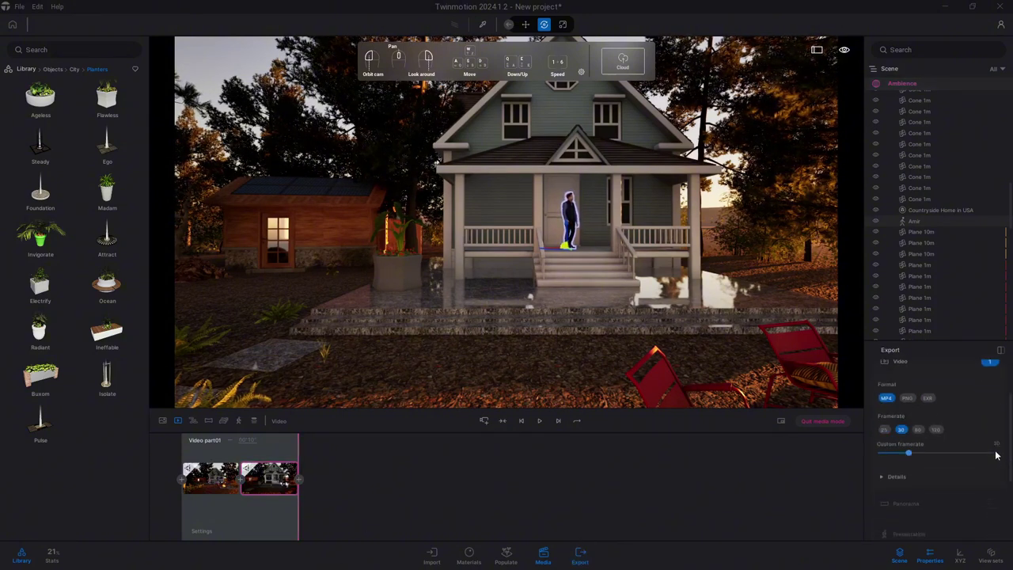
scroll(995, 455, "down", 5)
scroll(997, 456, "down", 5)
left_click(962, 523)
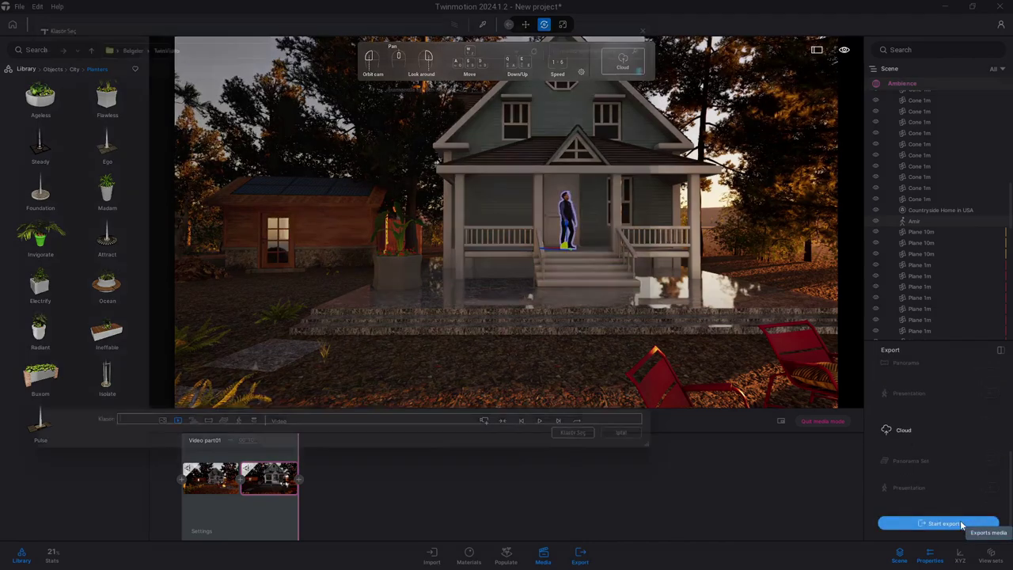
left_click(611, 456)
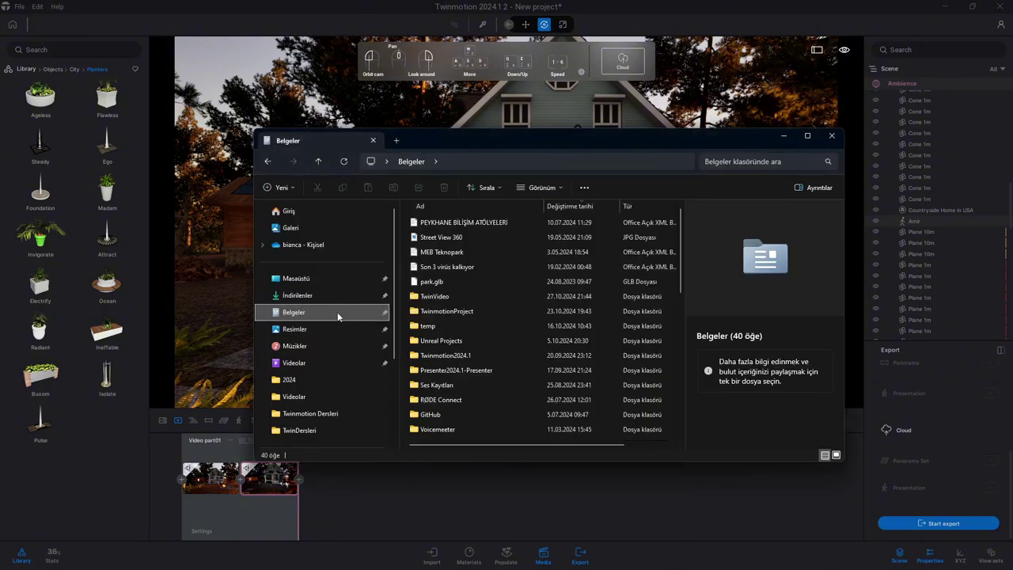
- Open the TwinVideo folder and play the 86.4 MB Video3_000 file
double_click(440, 301)
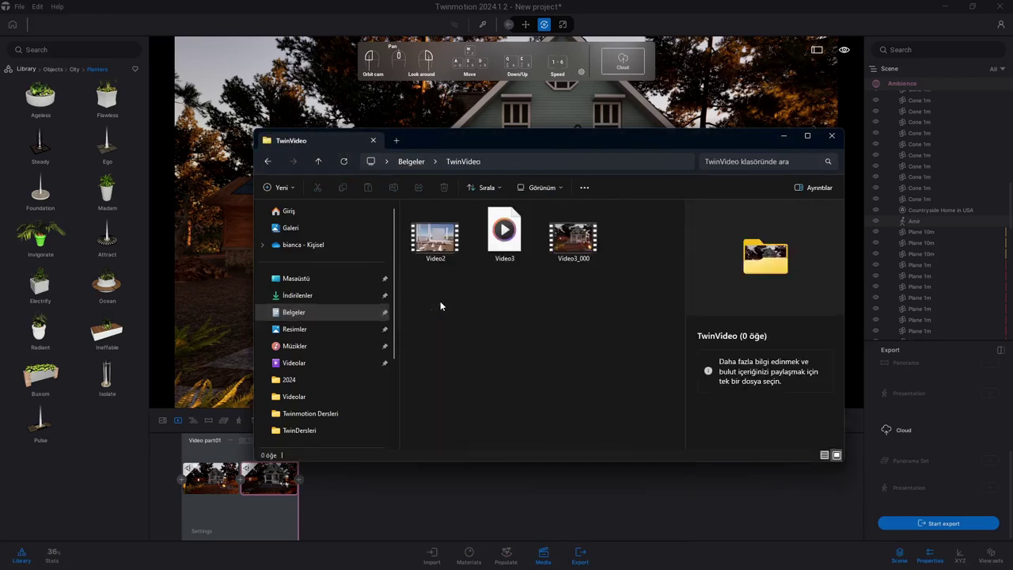
left_click(579, 242)
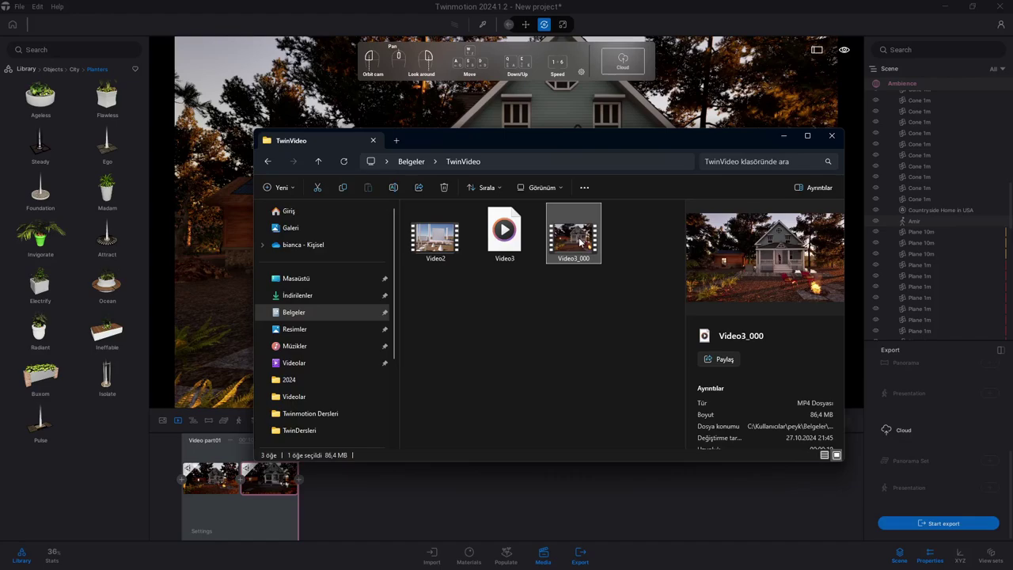
double_click(580, 242)
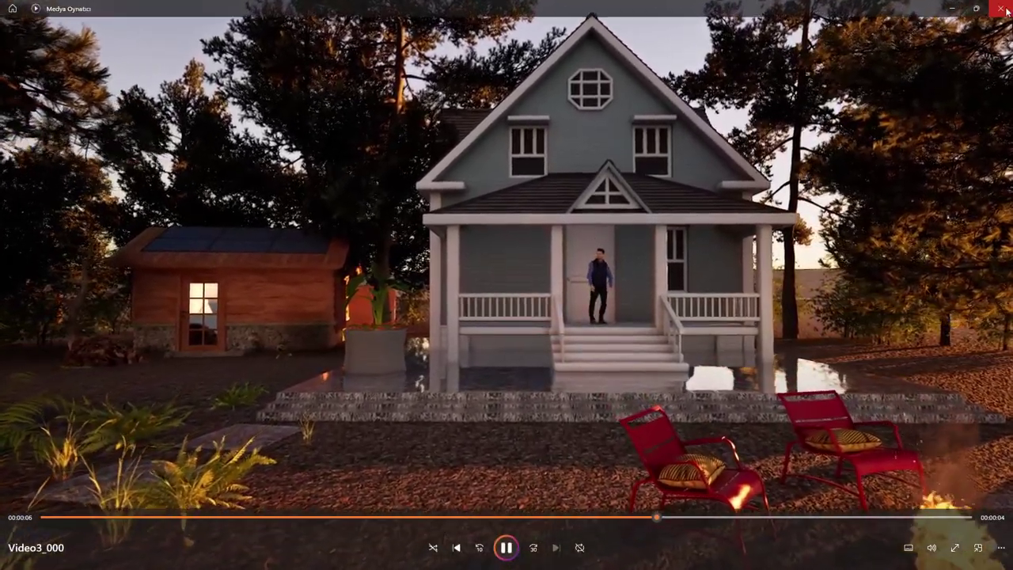
- Close Media Player after watching Video3_000, returning to the TwinVideo folder
left_click(999, 11)
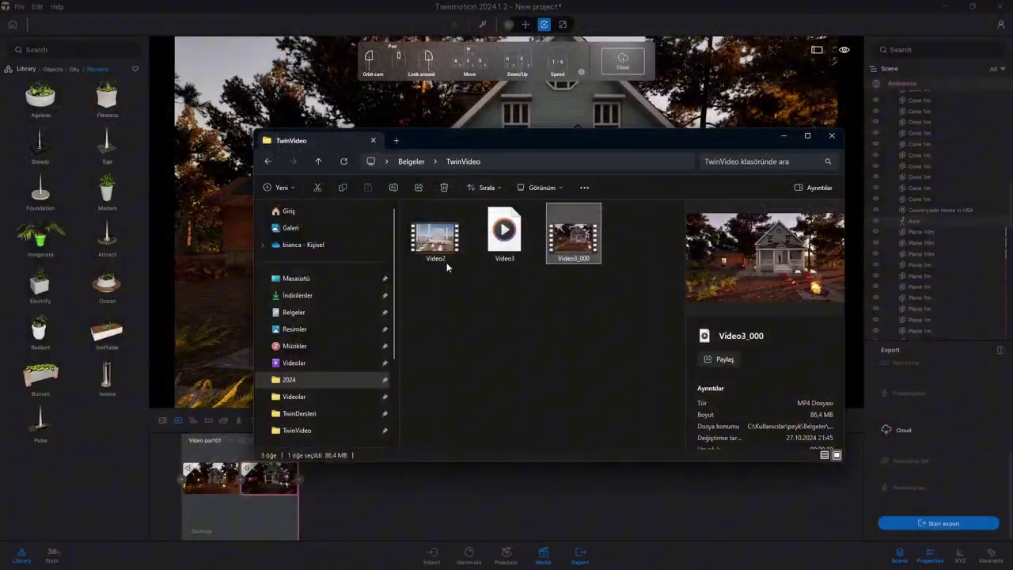